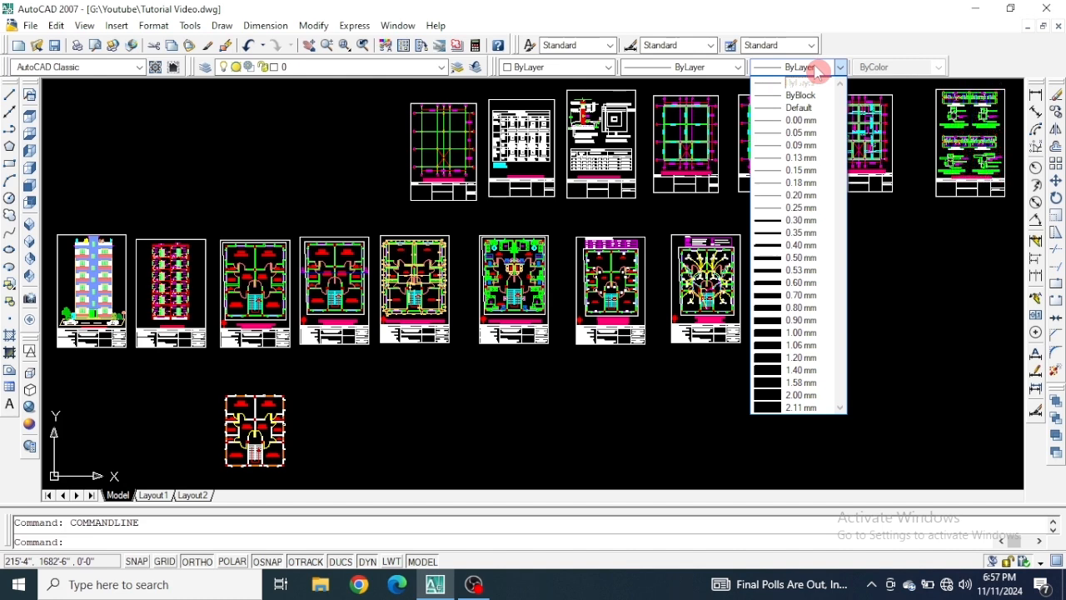
click(817, 73)
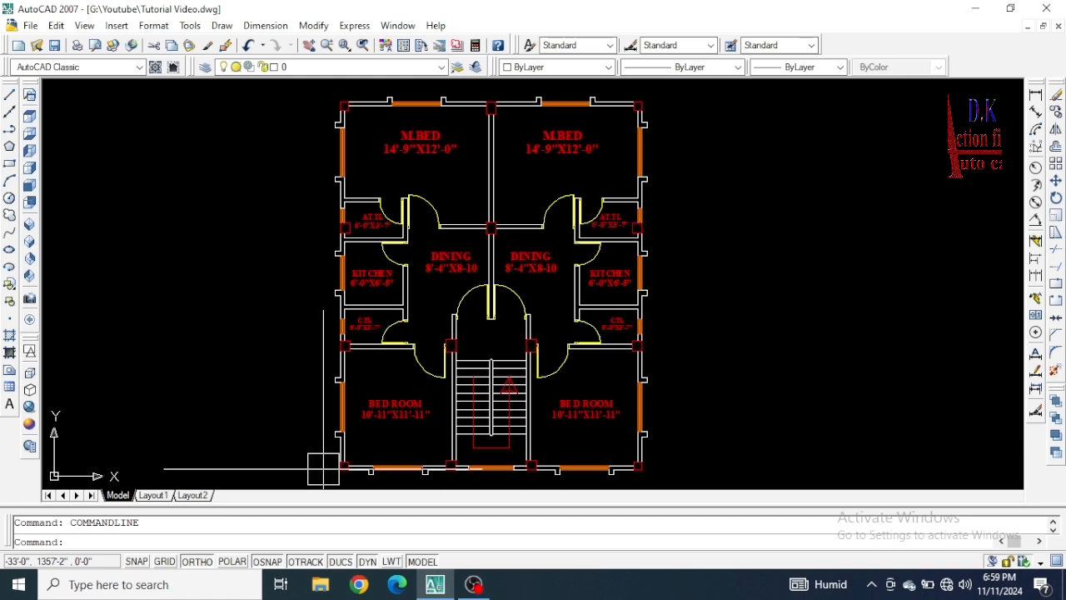
Check which layers the left master bedroom door and the central column between the dining rooms belong to.
scroll(337, 321, up, 3)
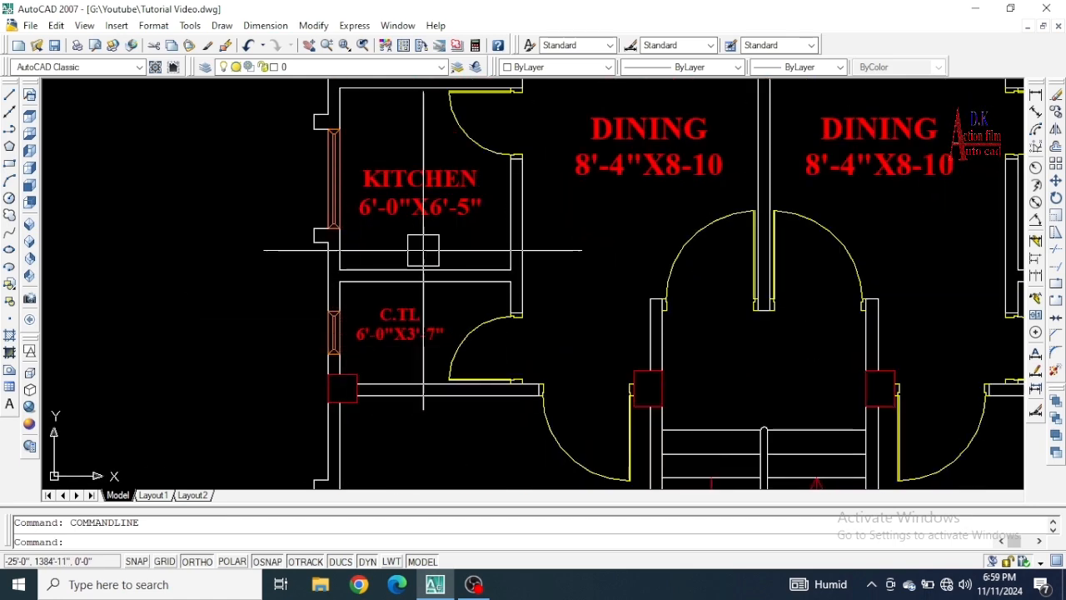
scroll(382, 275, down, 2)
middle_drag(524, 206, 488, 316)
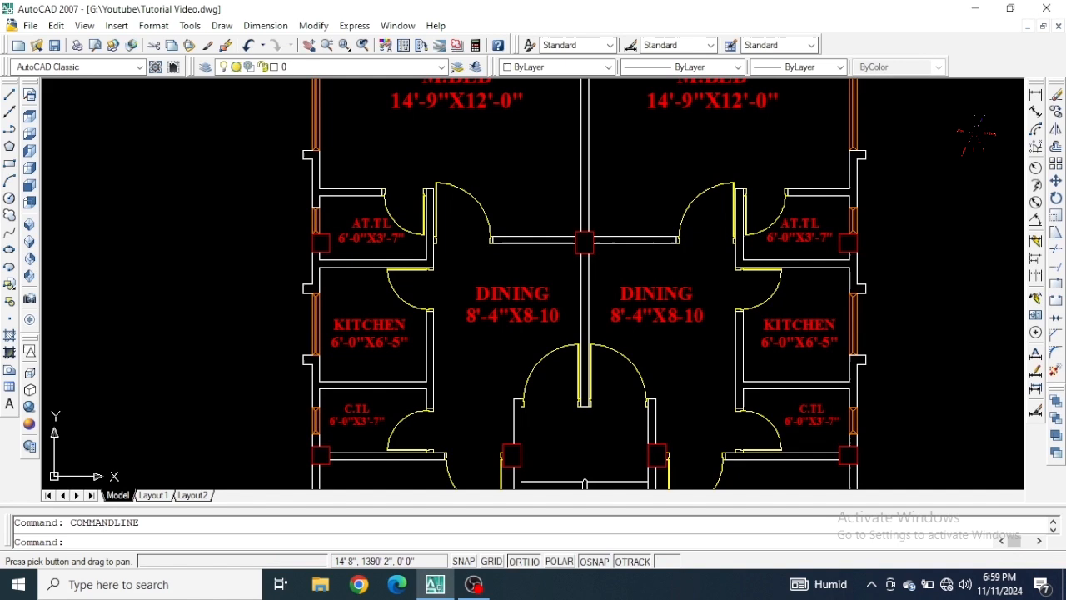
click(481, 194)
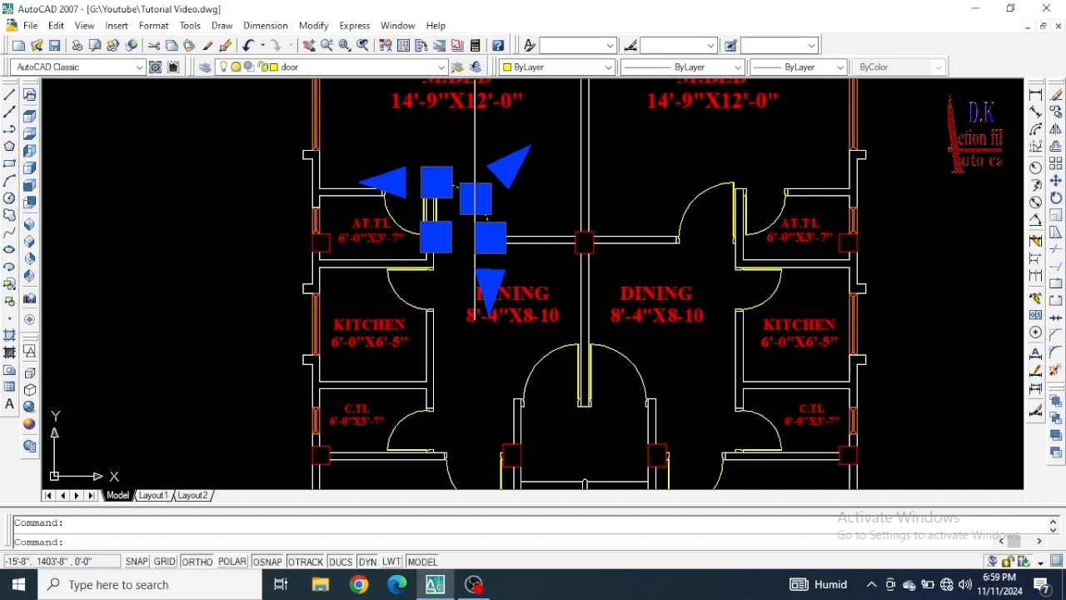
key(Escape)
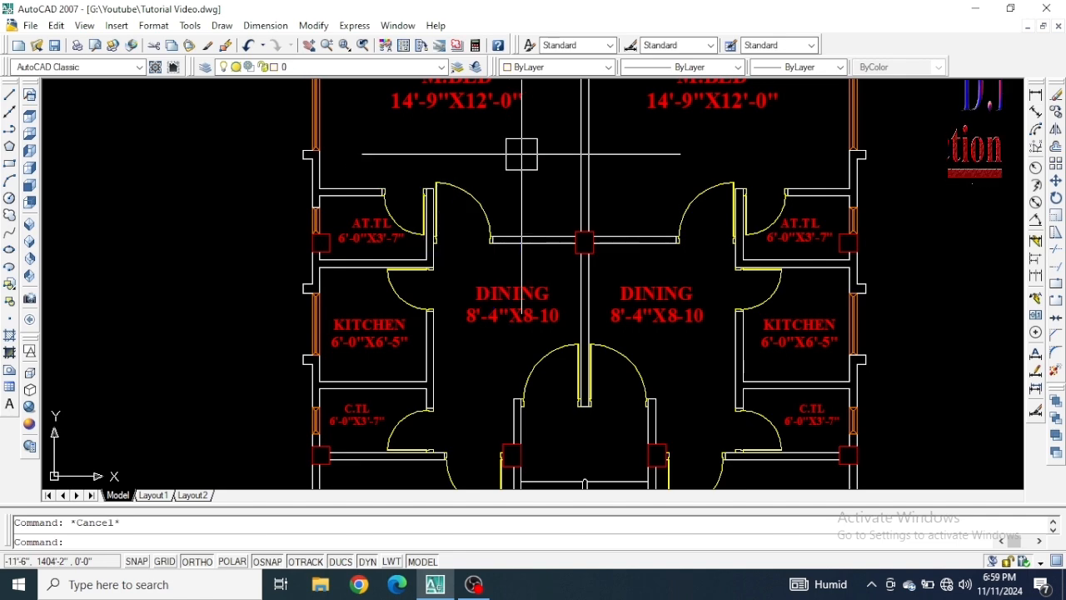
scroll(581, 304, up, 3)
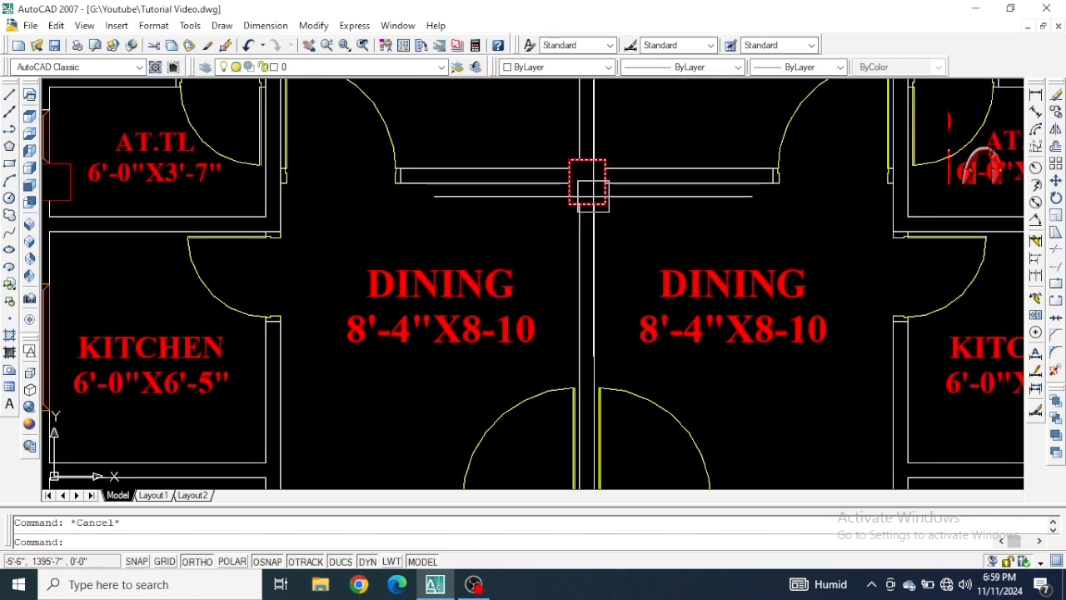
click(588, 193)
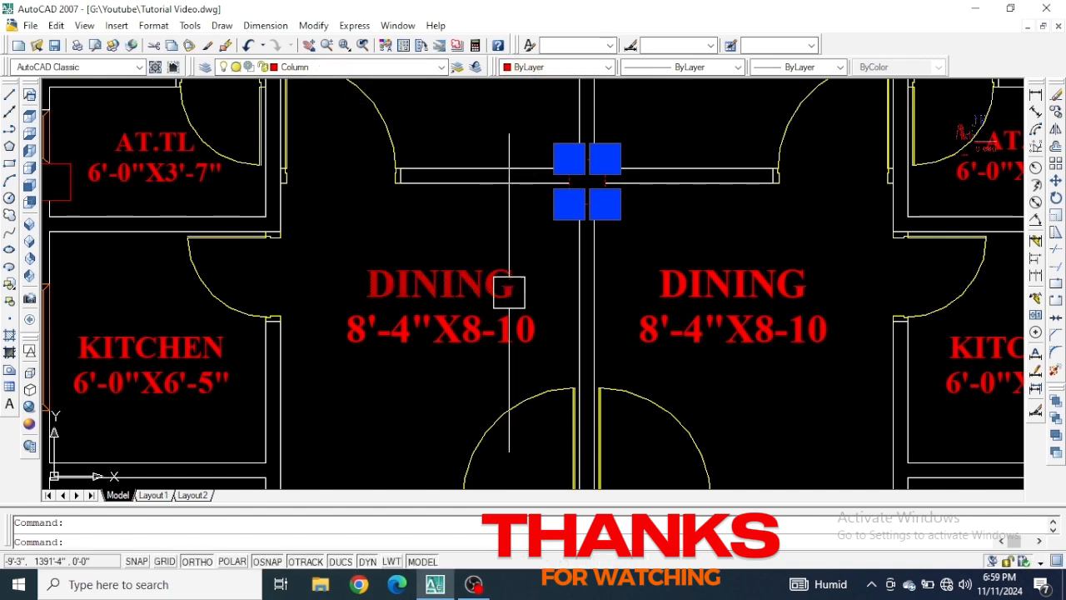
key(Escape)
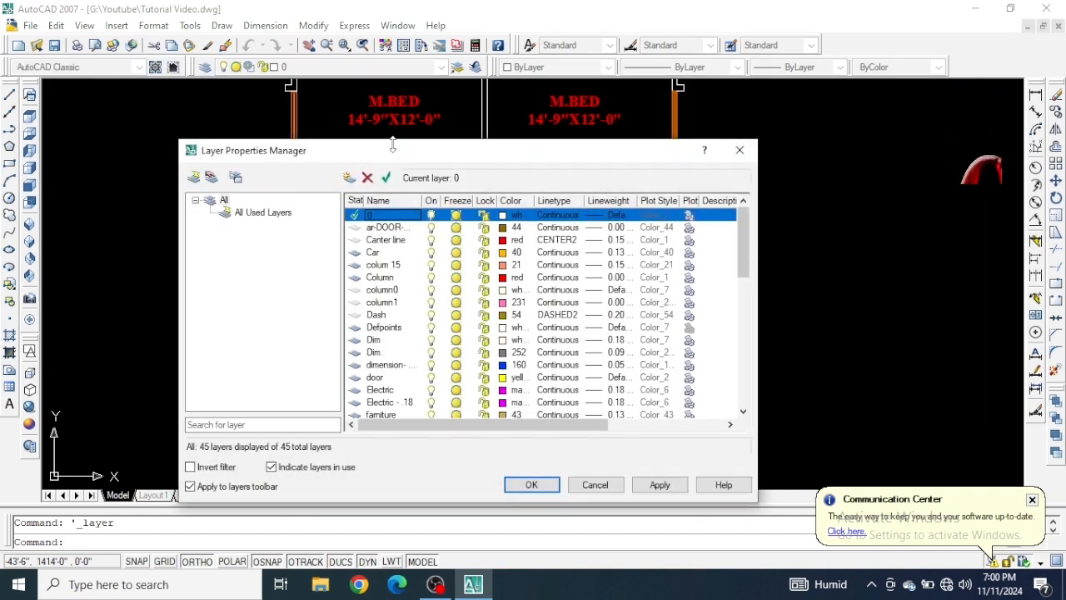
Review the drawing's existing layers with their colors, linetypes and lineweights in the Layer Properties Manager.
drag(392, 155, 369, 114)
scroll(542, 246, down, 6)
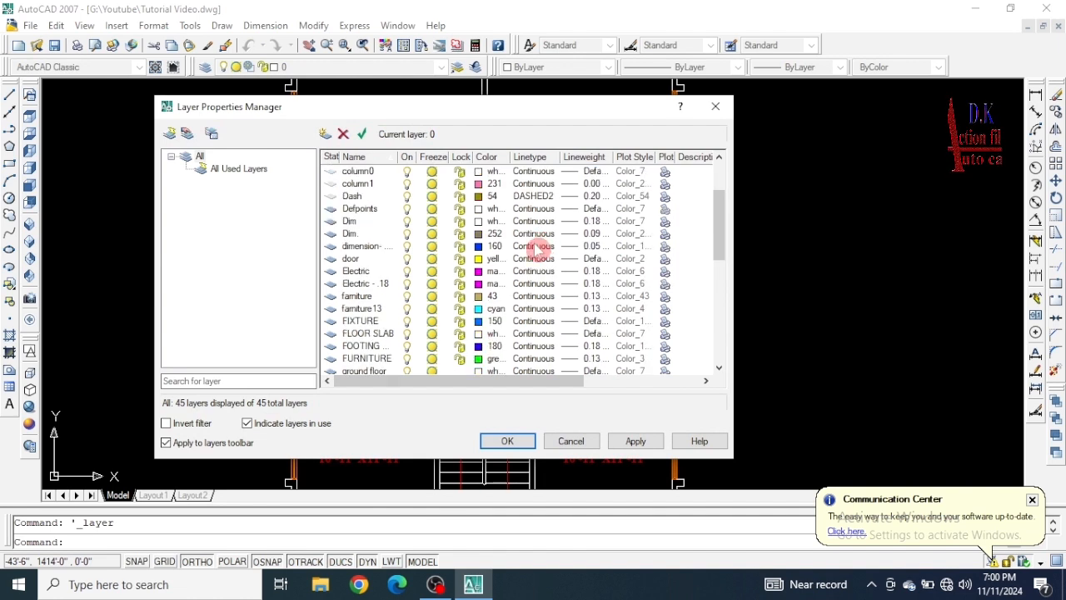
scroll(532, 261, down, 4)
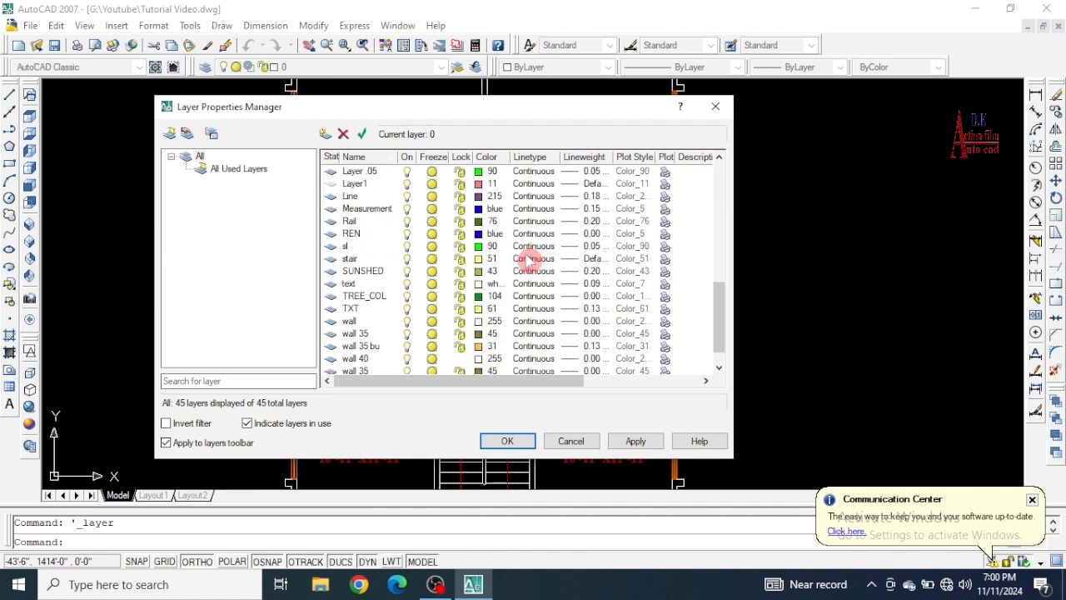
scroll(514, 263, up, 10)
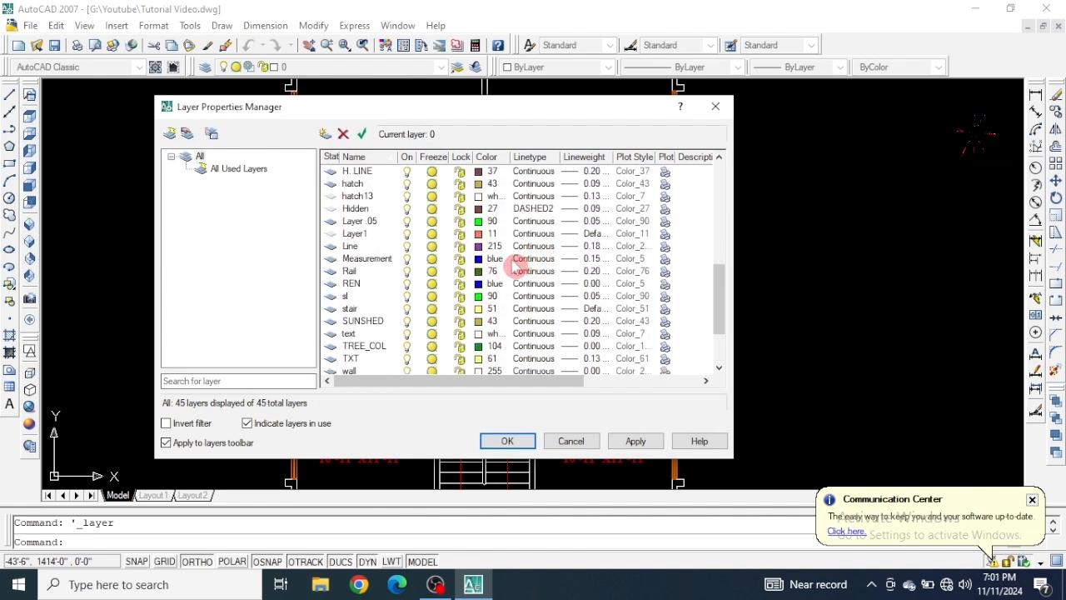
scroll(516, 264, up, 3)
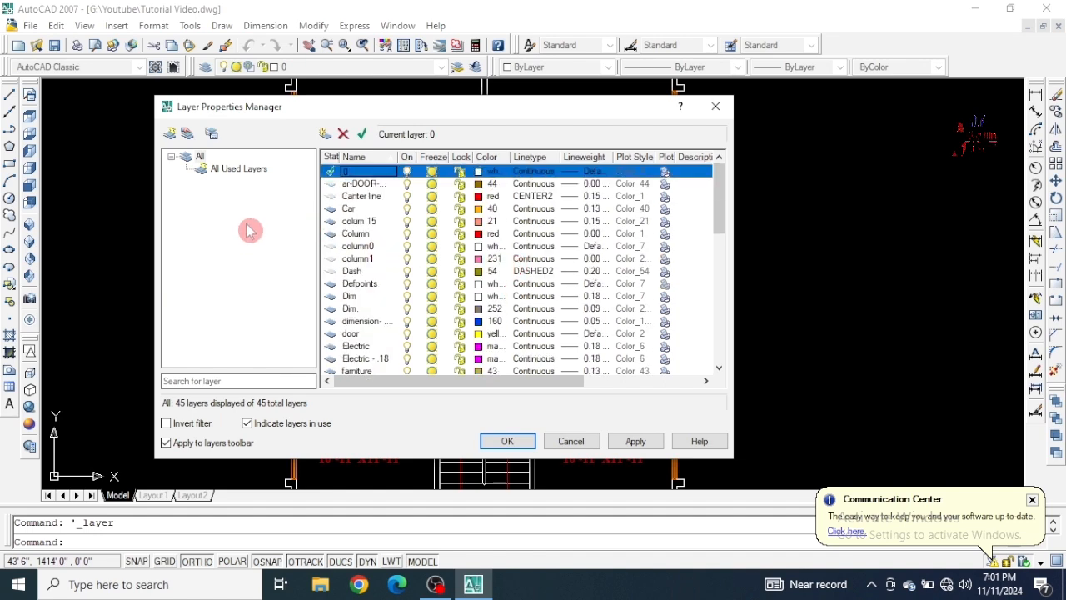
Create a new layer and name it Column2.
drag(396, 112, 446, 102)
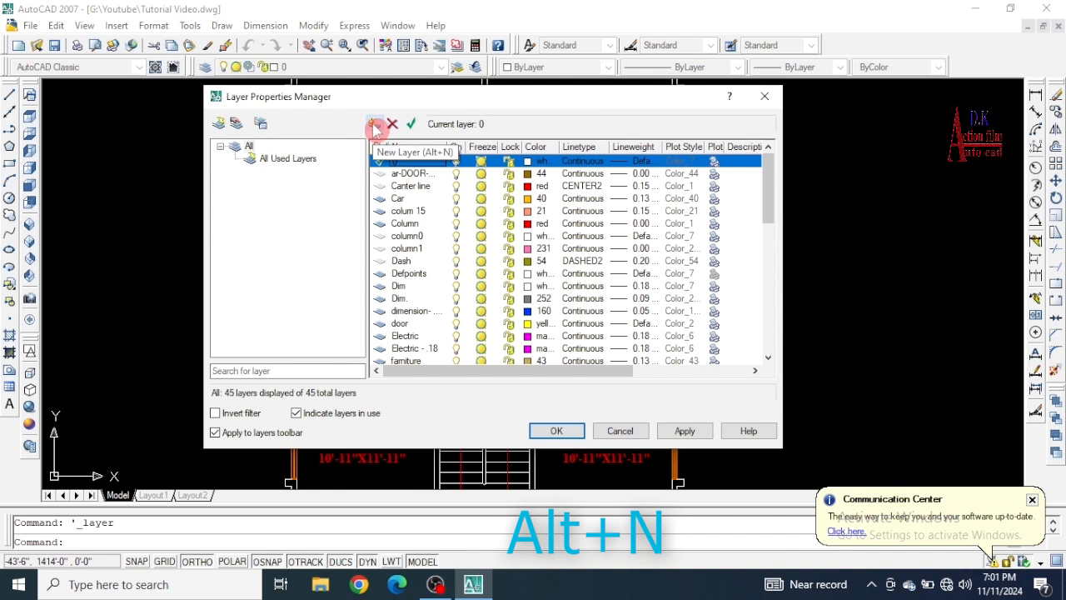
click(375, 127)
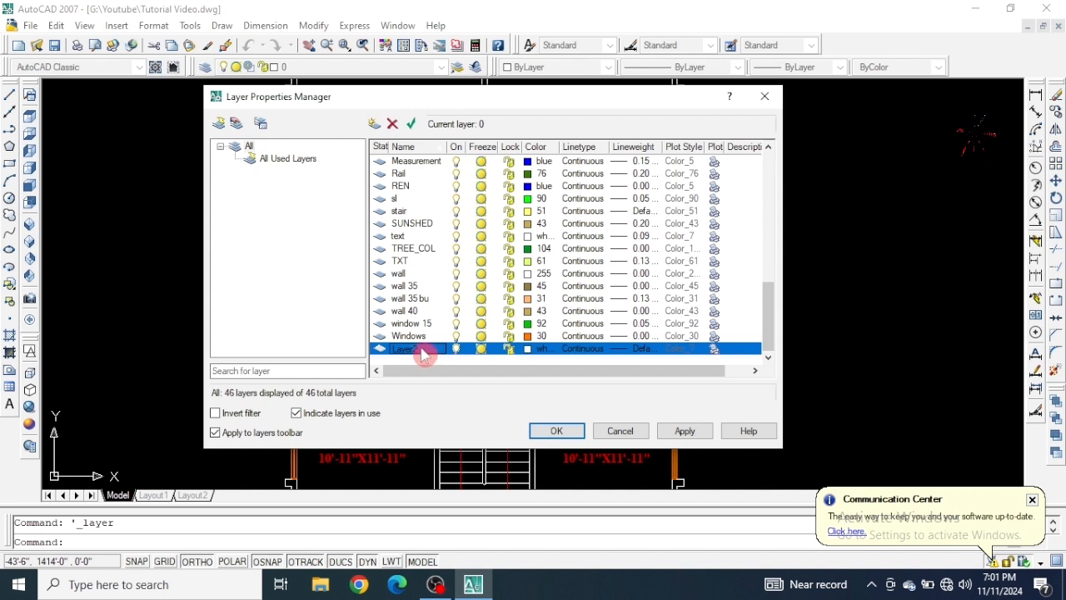
click(423, 352)
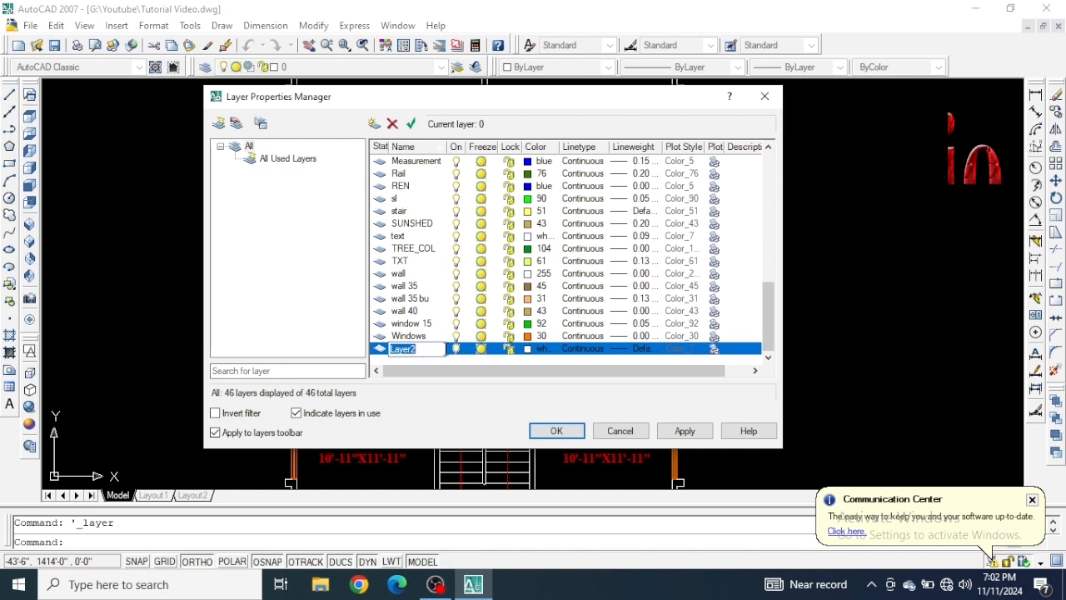
text(Column2)
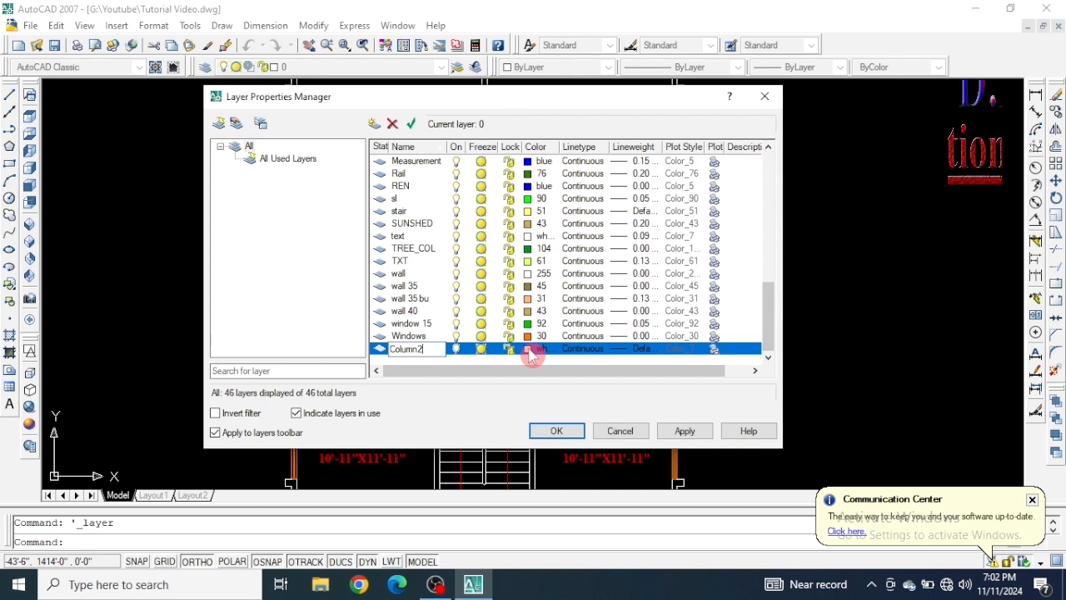
Set the Column2 layer's color to index color 231 and apply the layer changes.
click(532, 351)
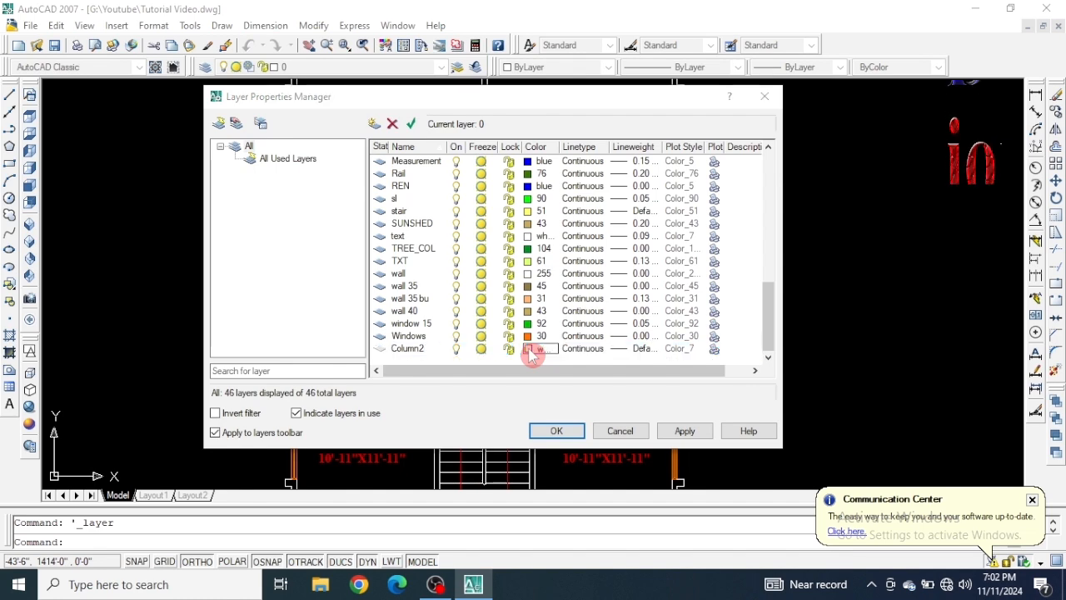
click(532, 350)
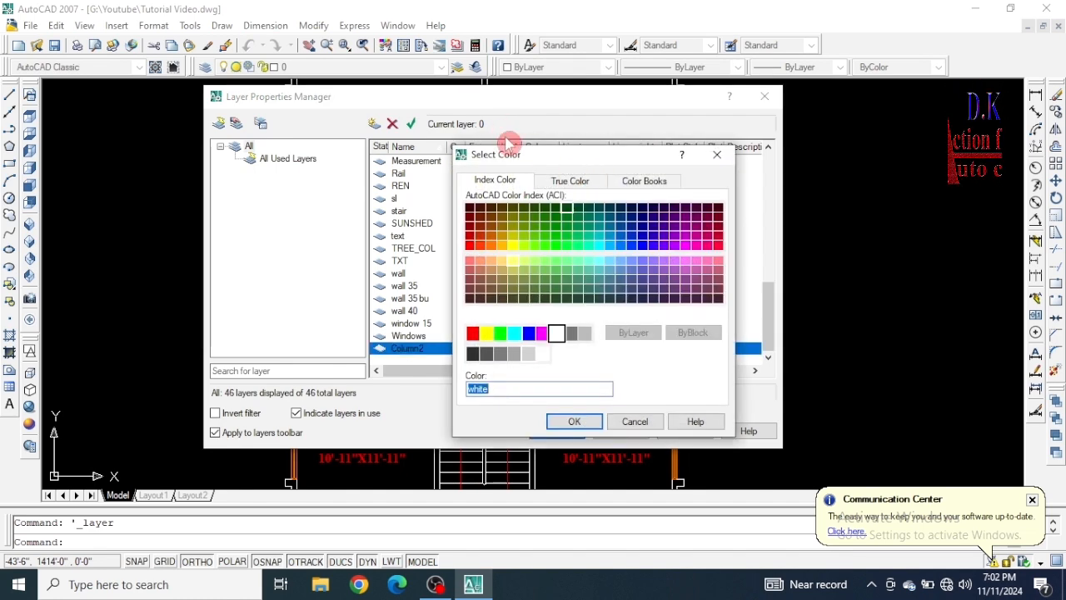
drag(566, 157, 519, 109)
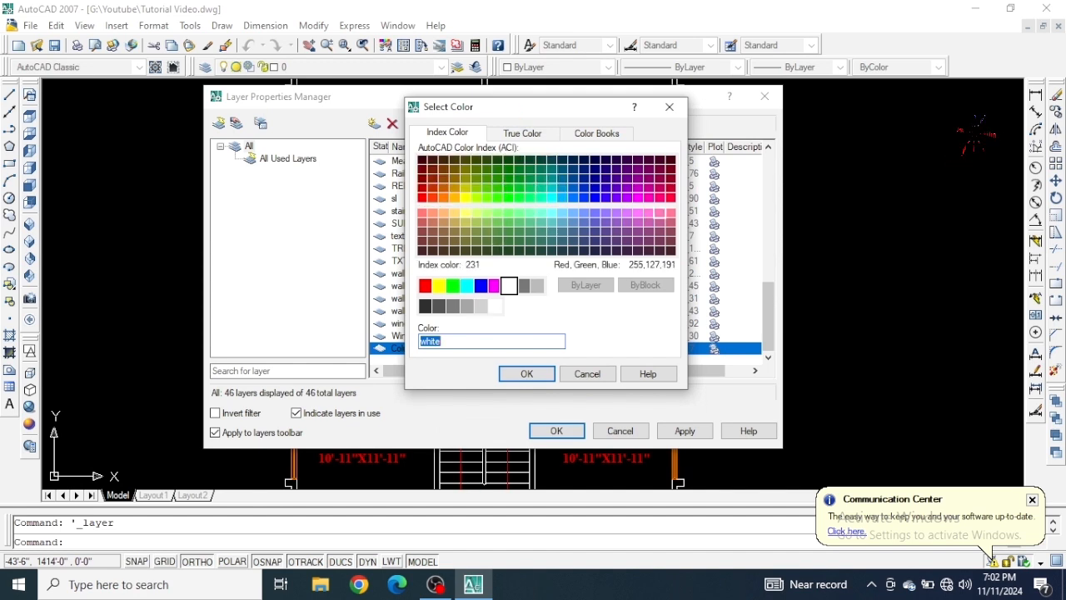
click(659, 213)
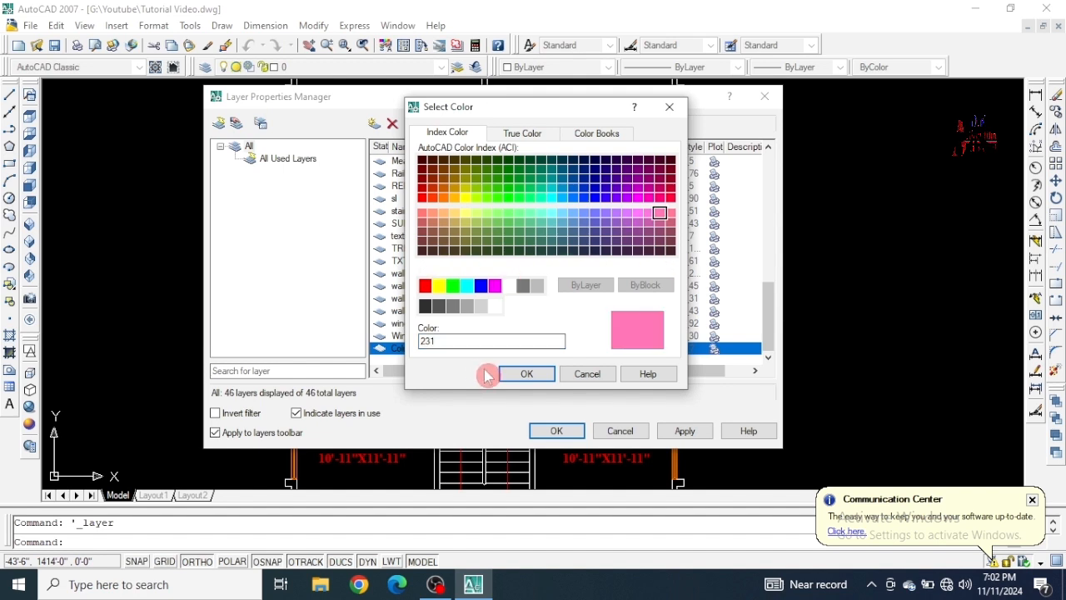
click(524, 373)
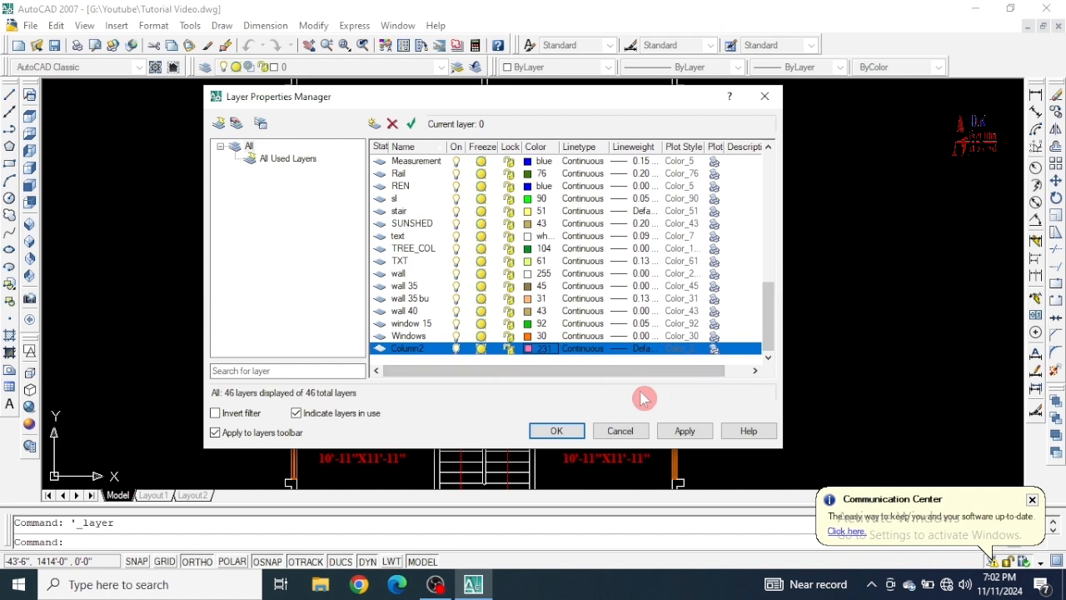
click(686, 433)
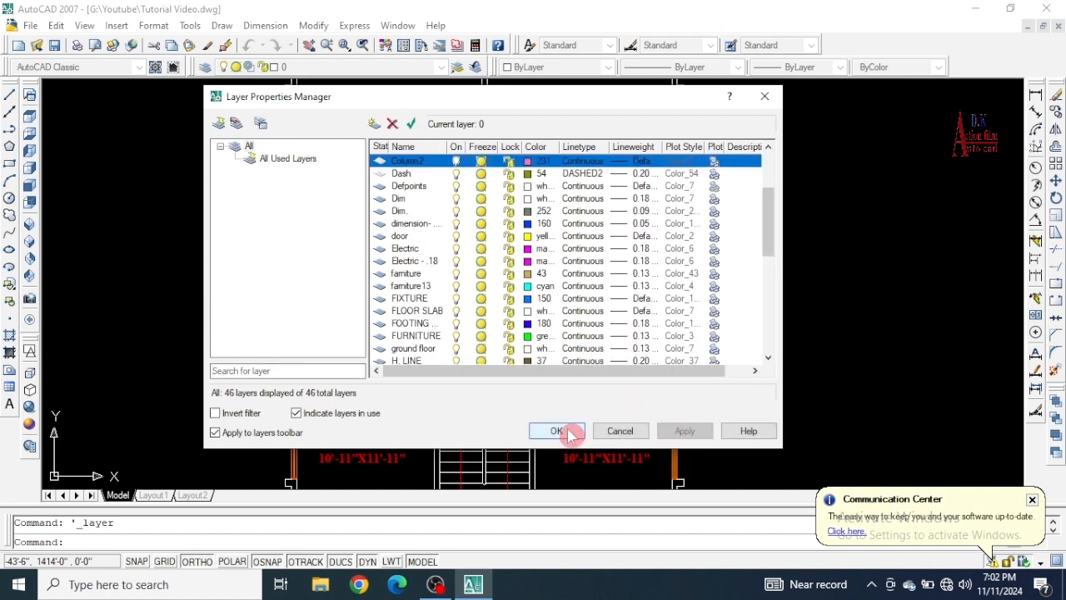
click(558, 431)
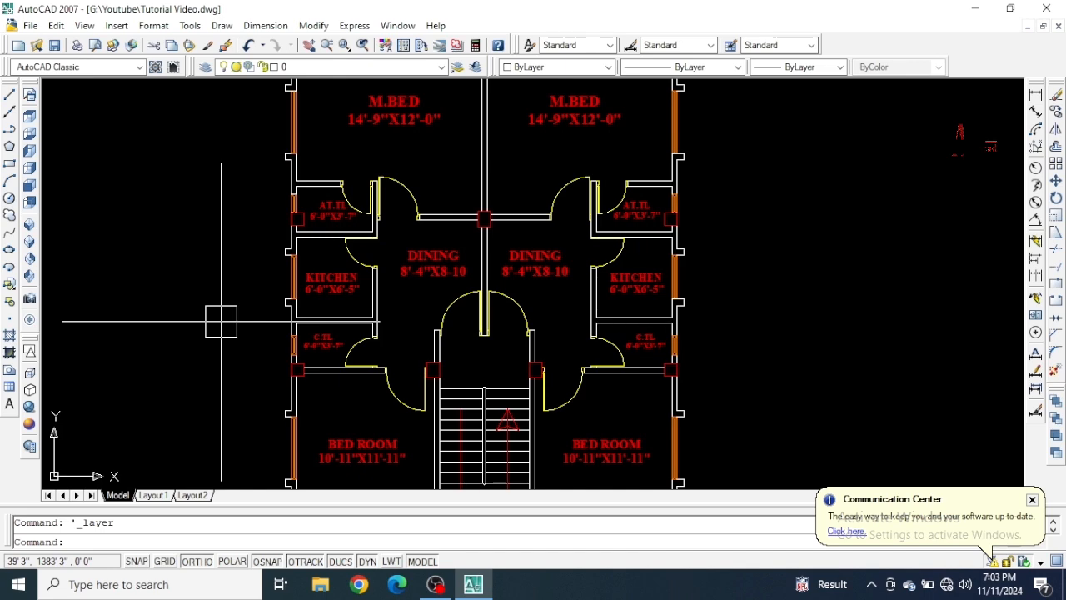
scroll(221, 321, down, 3)
scroll(221, 321, up, 2)
mouse_move(221, 321)
middle_down()
mouse_move(269, 302)
mouse_move(289, 327)
middle_up()
scroll(452, 288, down, 2)
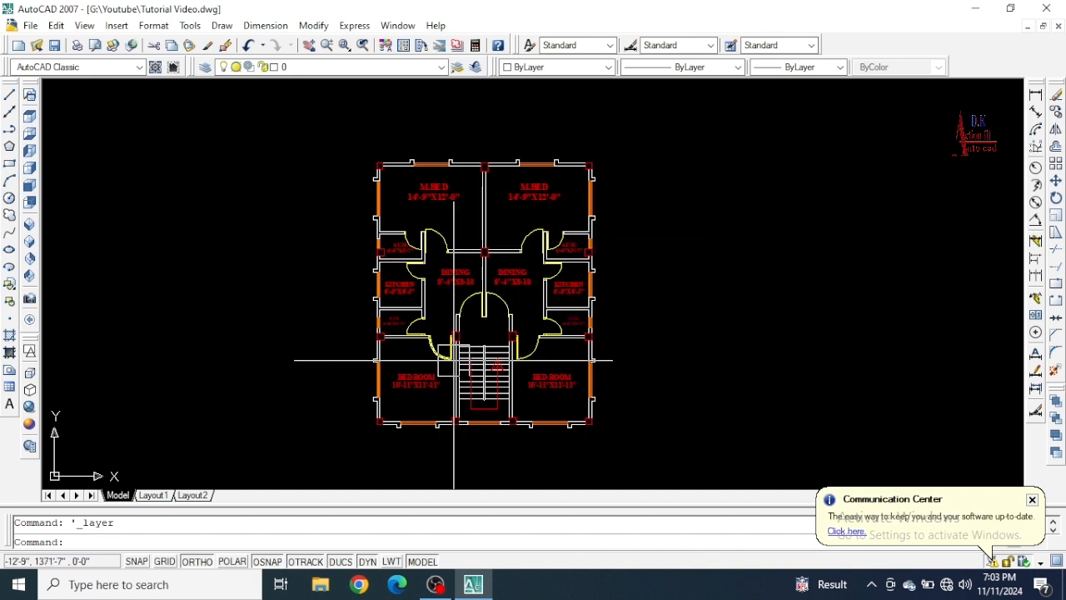
scroll(419, 396, up, 1)
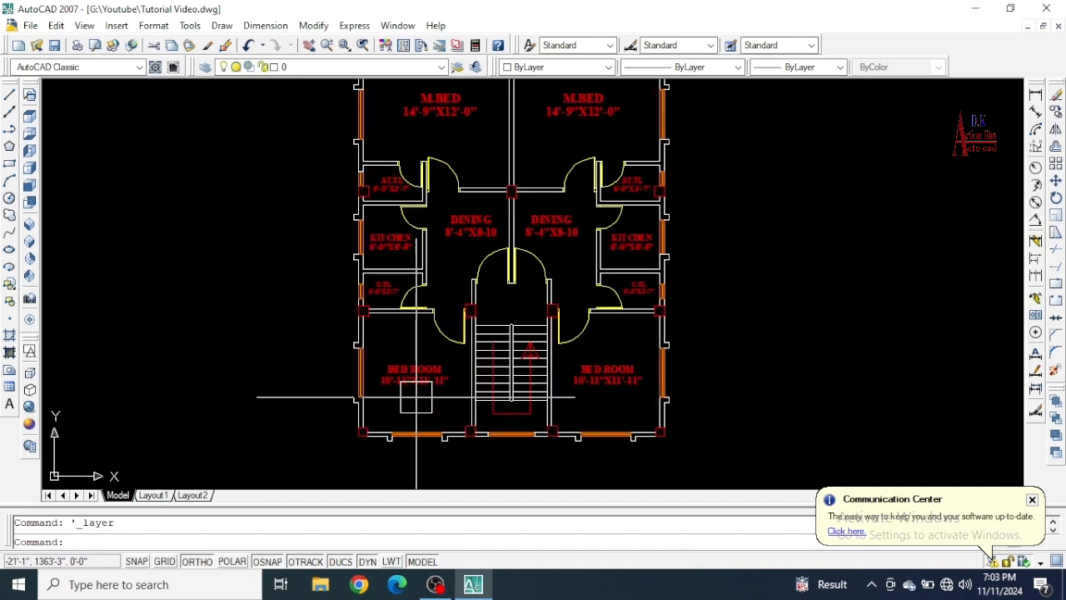
scroll(417, 398, up, 1)
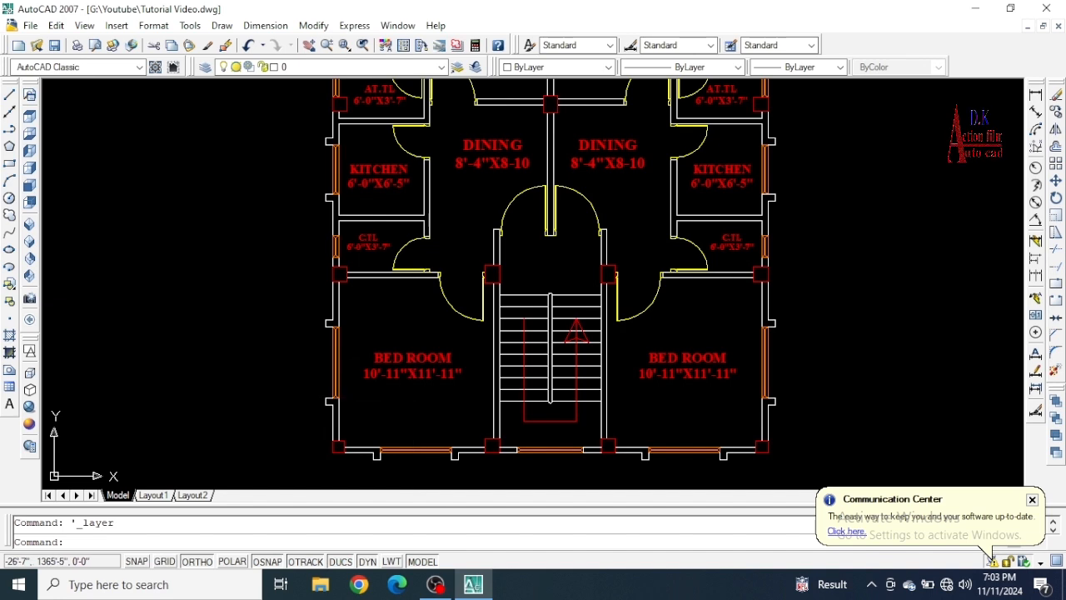
scroll(333, 370, down, 2)
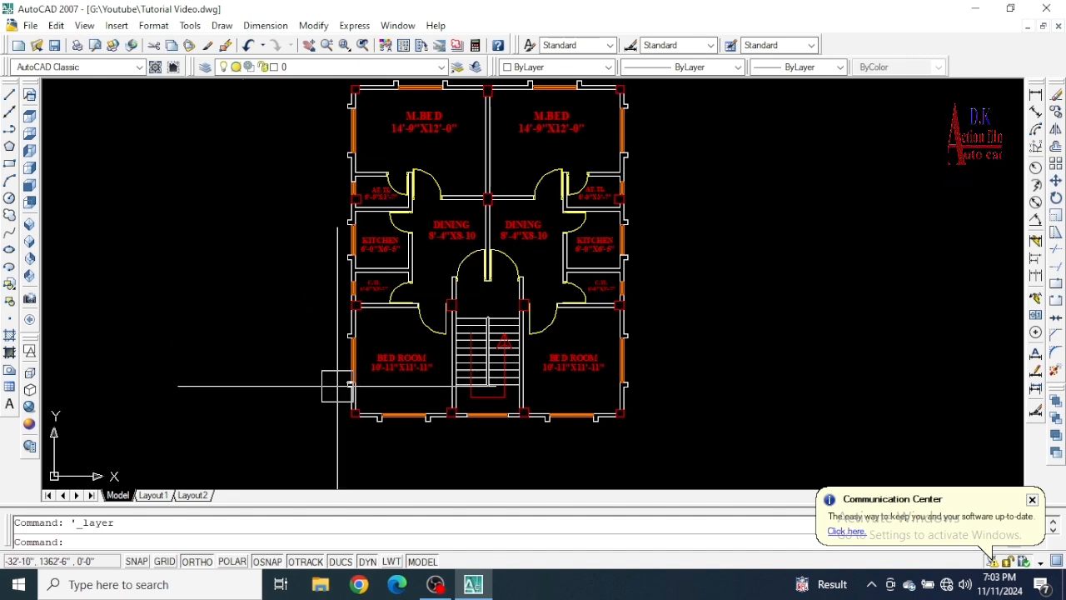
Move the column at the lower-left corner of the floor plan to the Column2 layer, and reselect it to check its layer.
scroll(336, 417, up, 6)
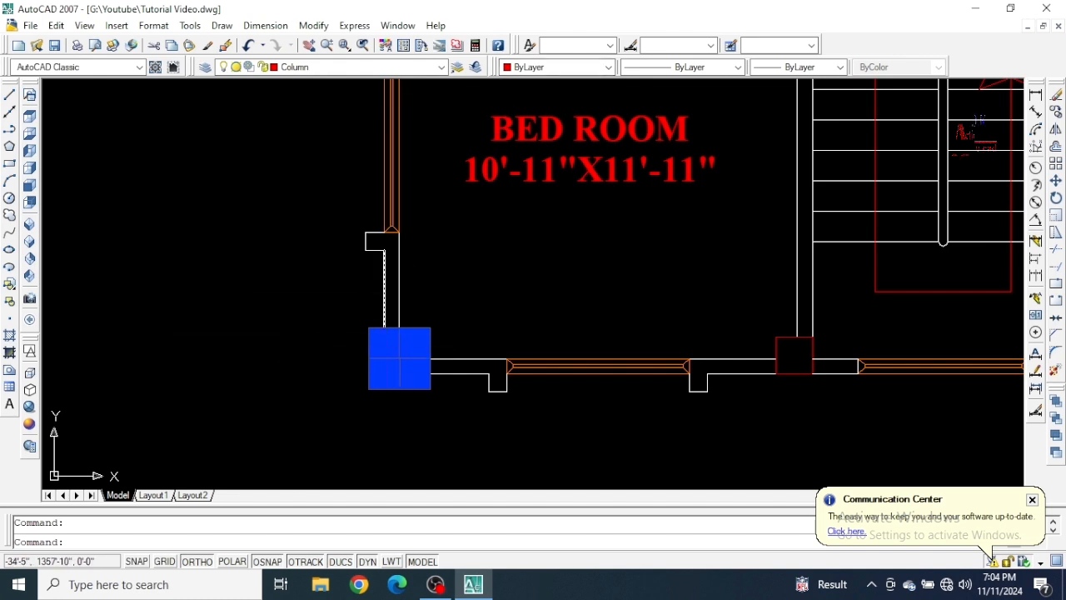
key(Escape)
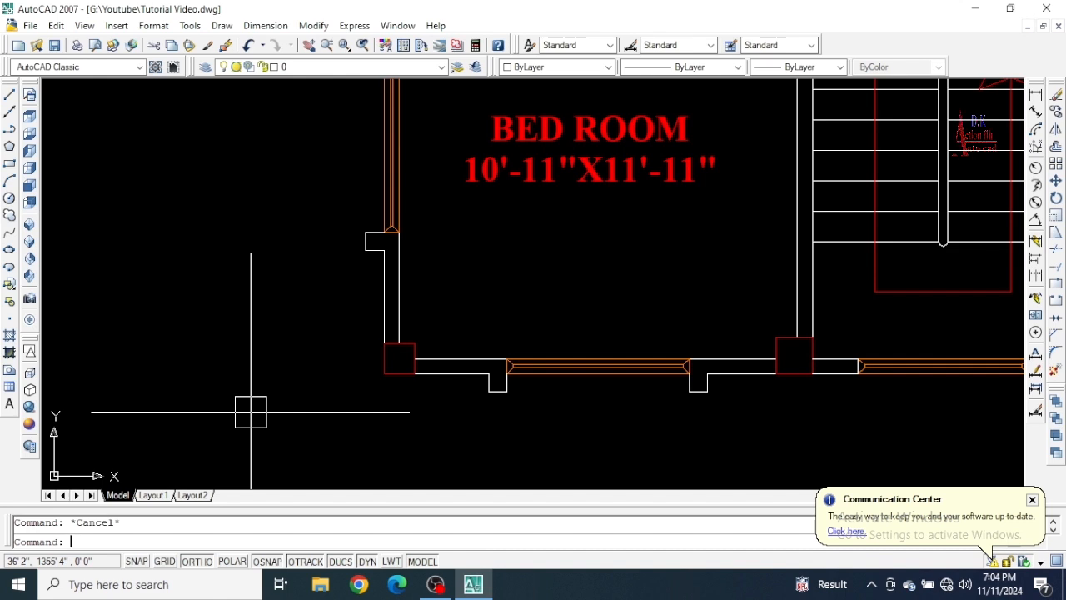
click(400, 359)
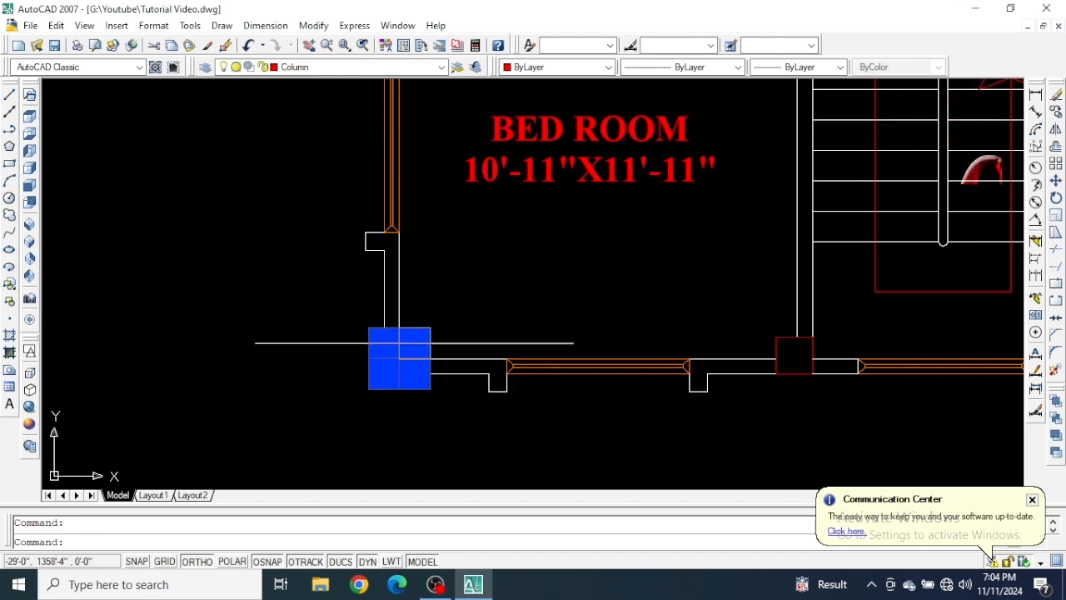
scroll(414, 373, up, 2)
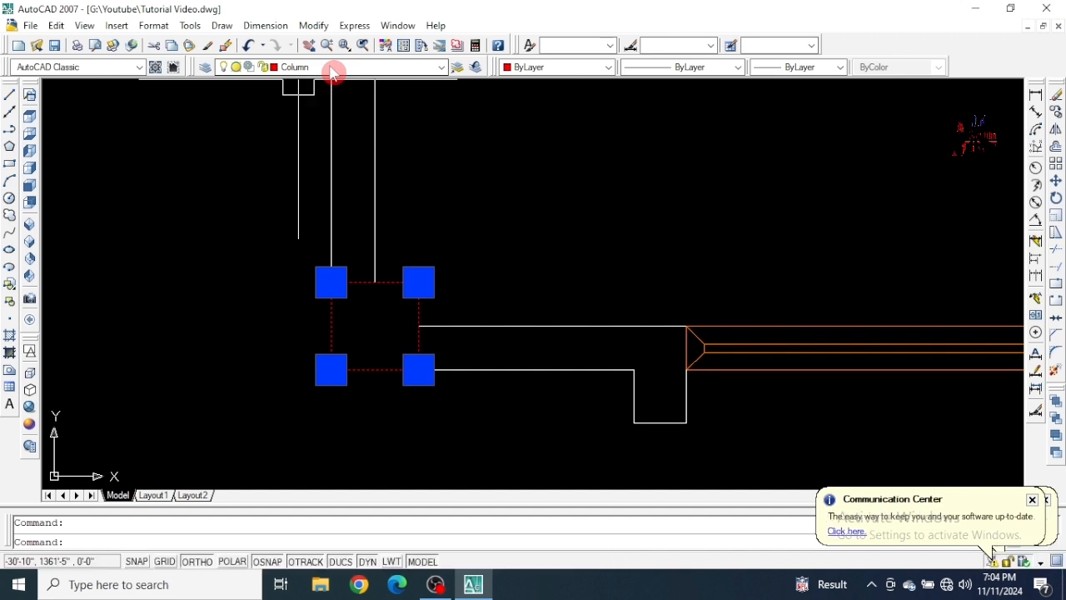
click(332, 70)
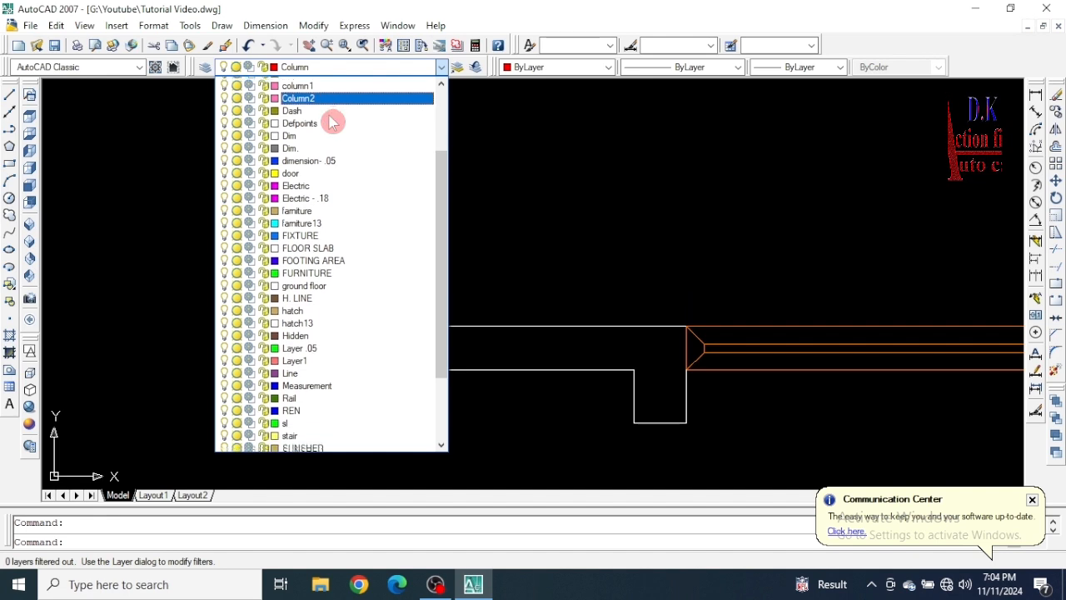
click(330, 118)
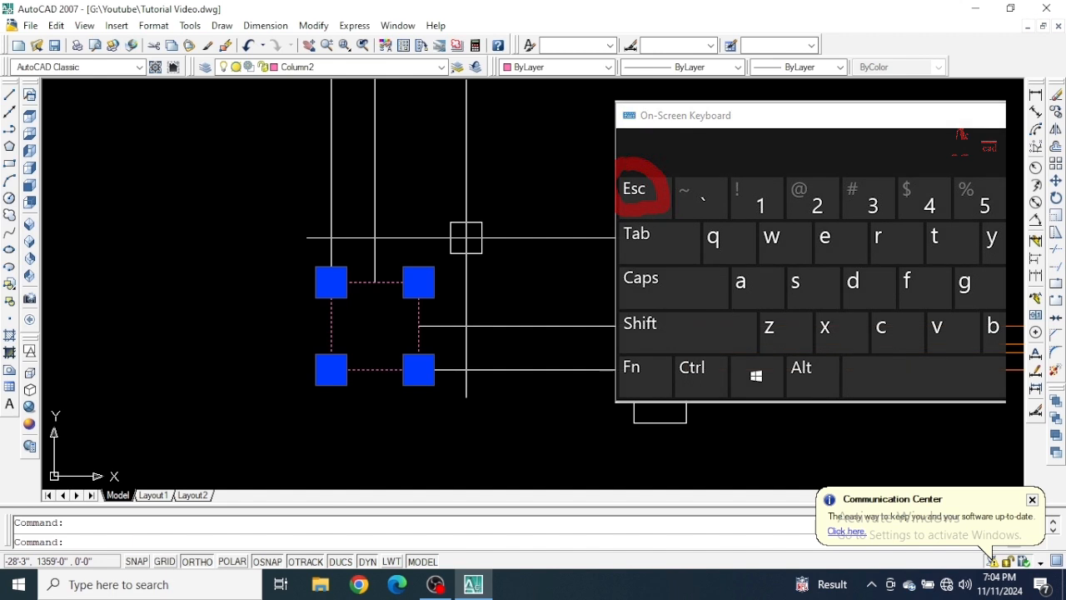
key(Escape)
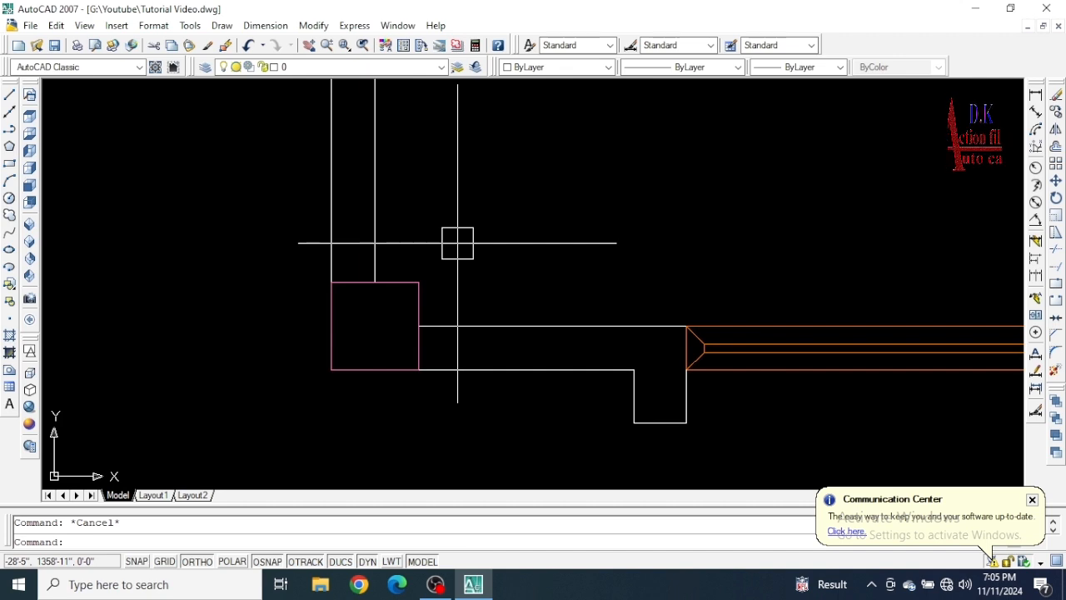
click(422, 296)
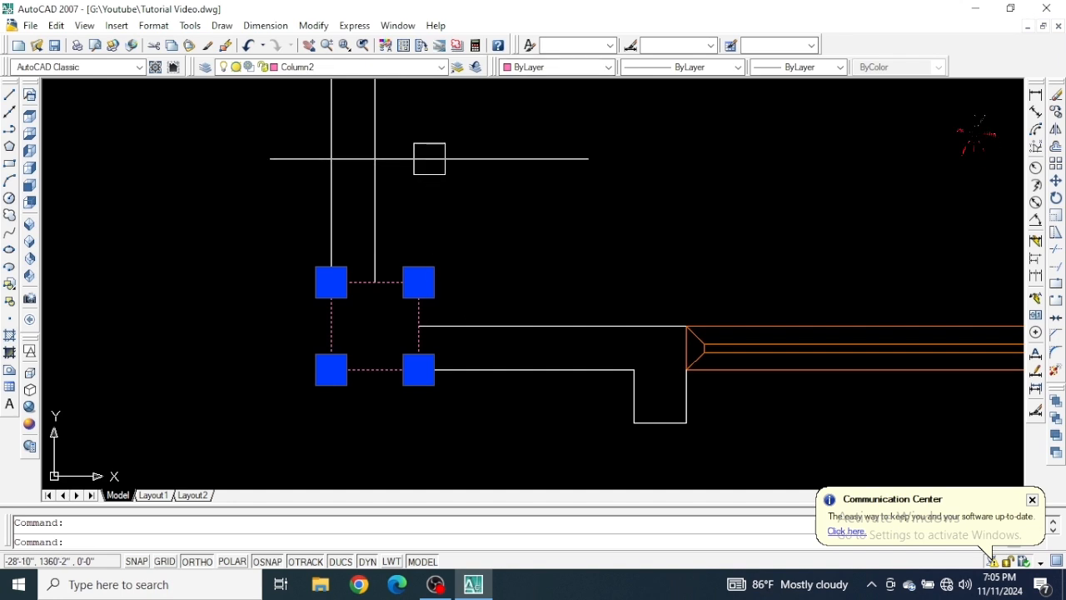
Deselect the lower-left column and compare its color with the other columns along the bedroom and staircase walls.
key(Escape)
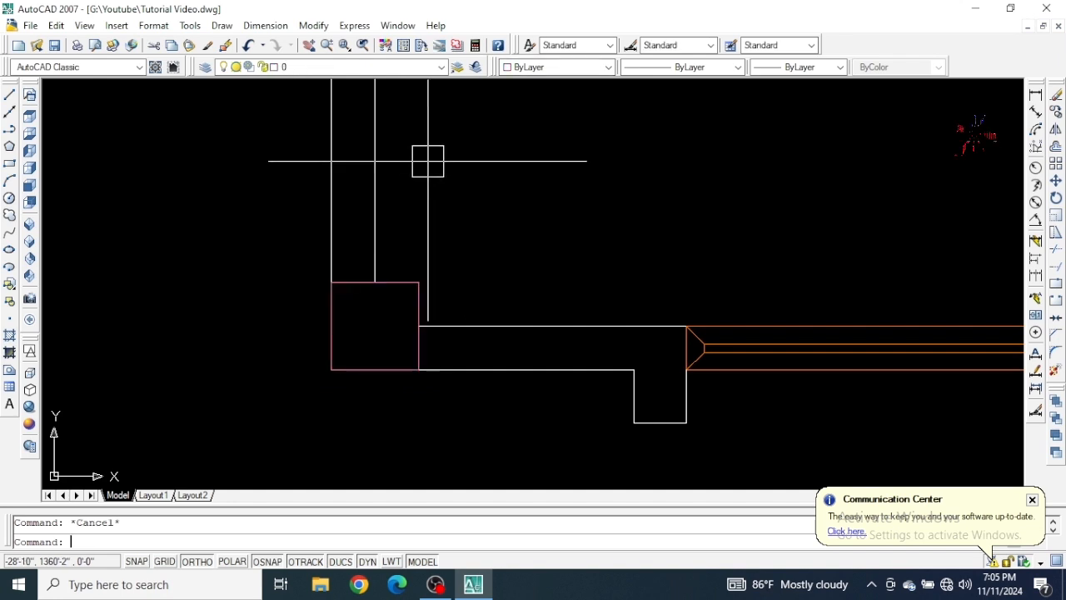
scroll(428, 161, down, 2)
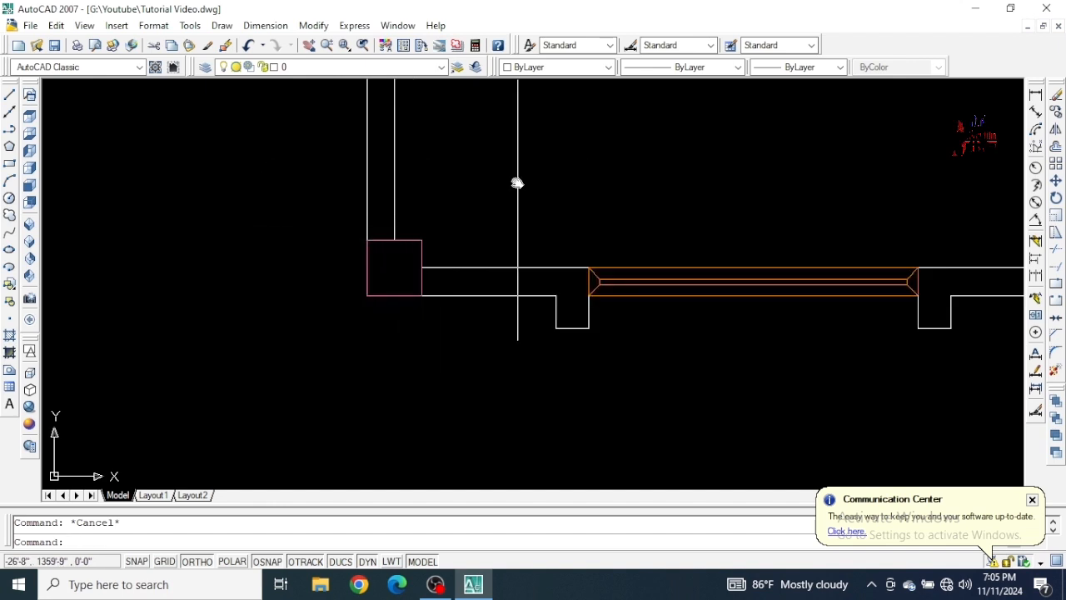
mouse_move(517, 181)
middle_down()
mouse_move(352, 307)
mouse_move(339, 337)
middle_up()
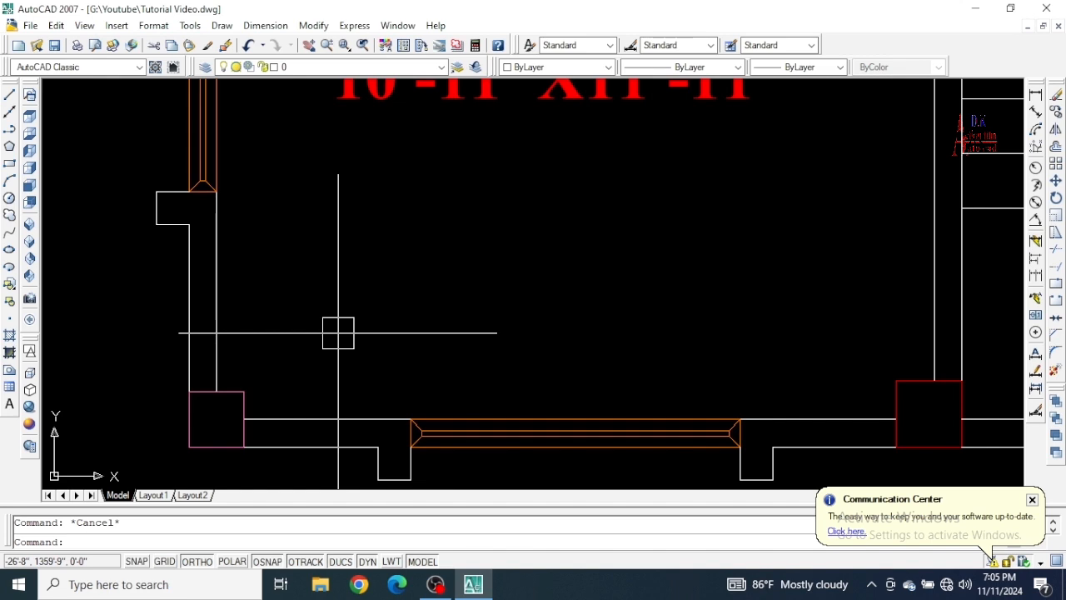
scroll(342, 305, down, 4)
scroll(298, 368, up, 4)
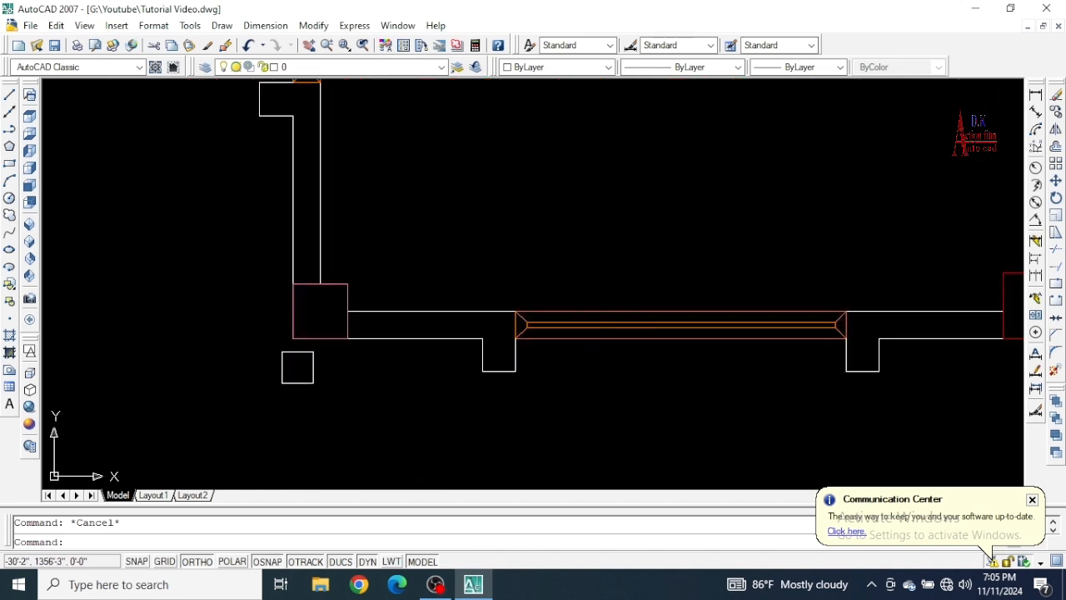
scroll(347, 298, down, 2)
middle_drag(347, 297, 309, 384)
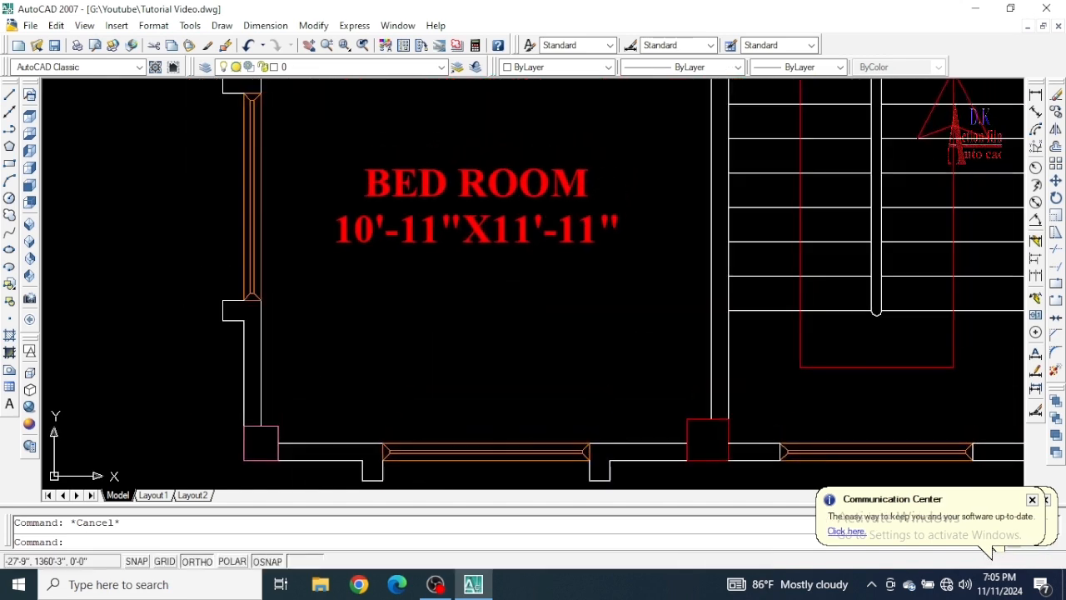
scroll(309, 384, down, 3)
scroll(301, 388, up, 4)
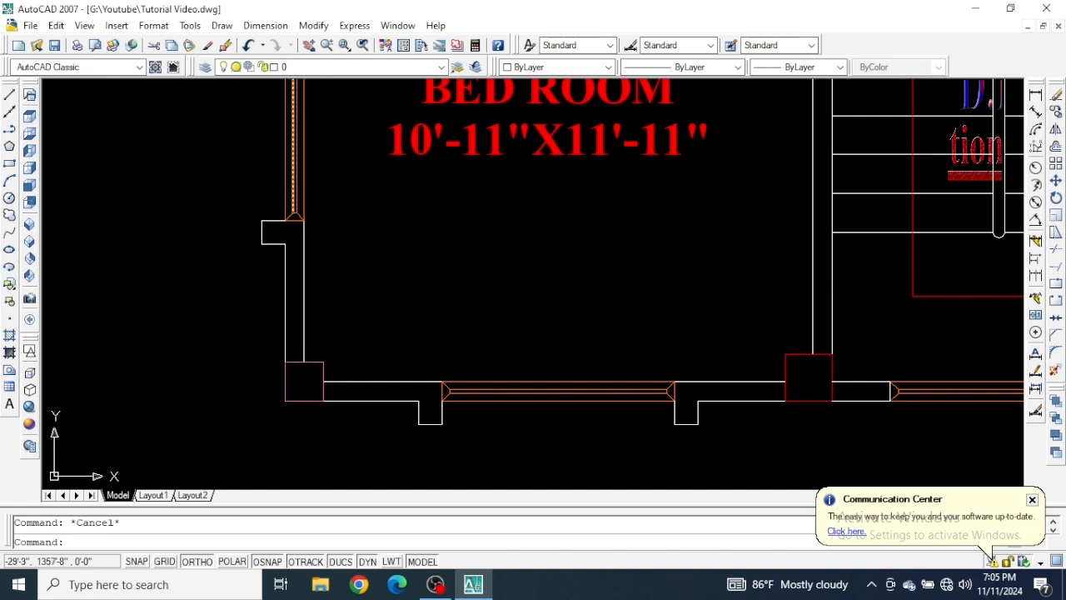
scroll(306, 381, down, 3)
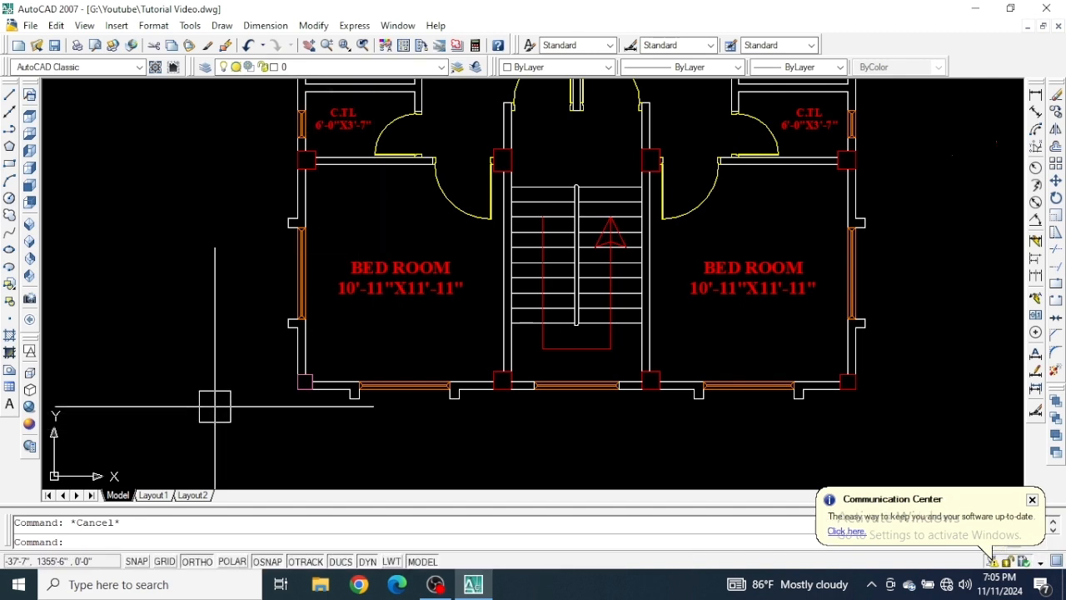
Use Match Properties to copy the lower-left column's properties to the bottom-wall column at the left side of the staircase.
scroll(298, 398, up, 4)
scroll(309, 375, up, 3)
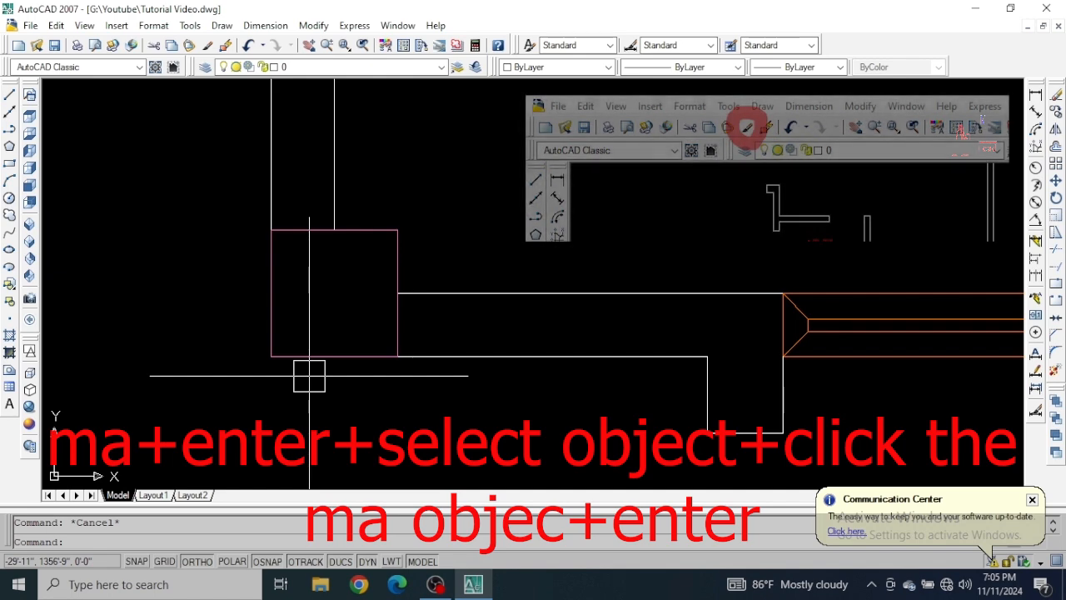
text(ma)
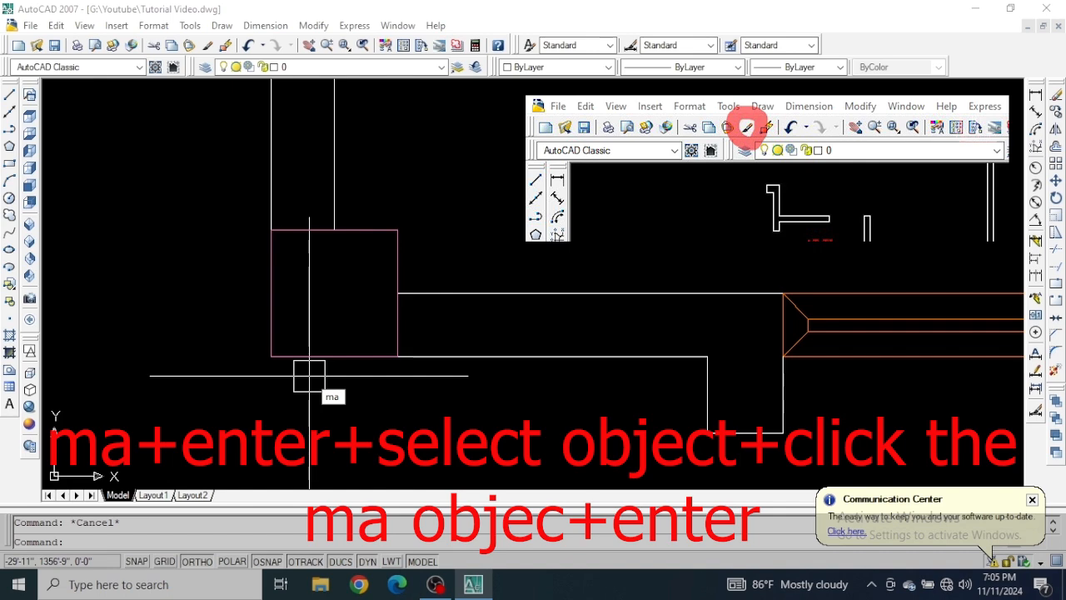
key(Return)
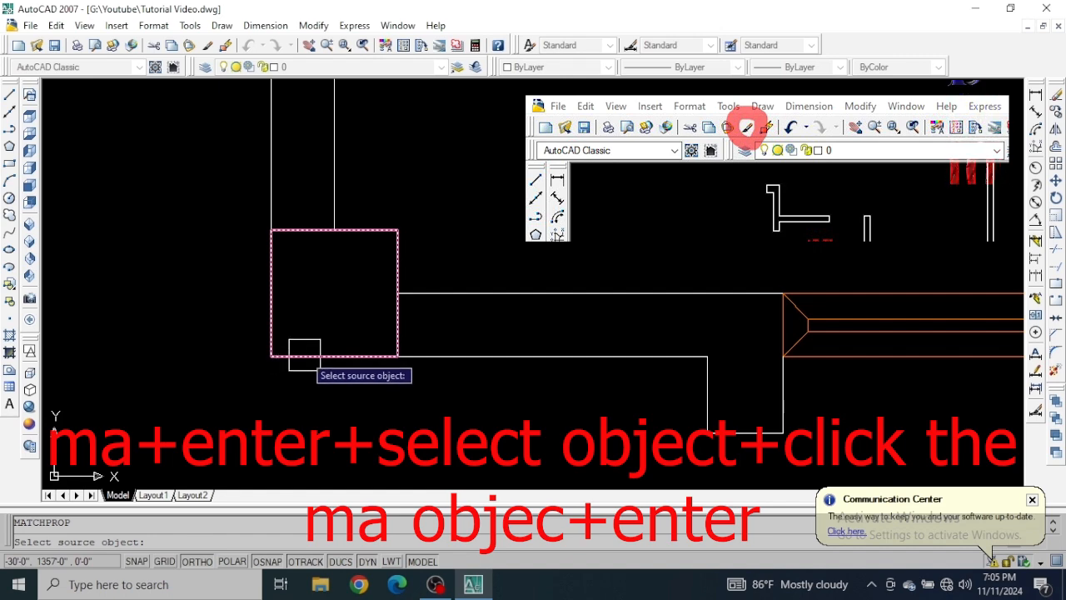
click(304, 355)
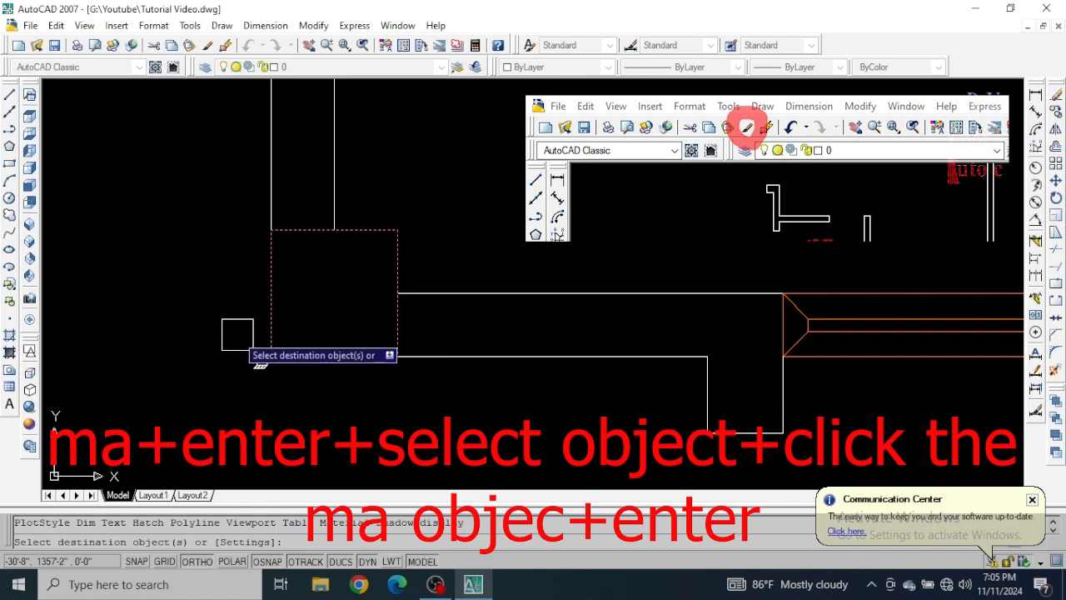
scroll(241, 334, down, 5)
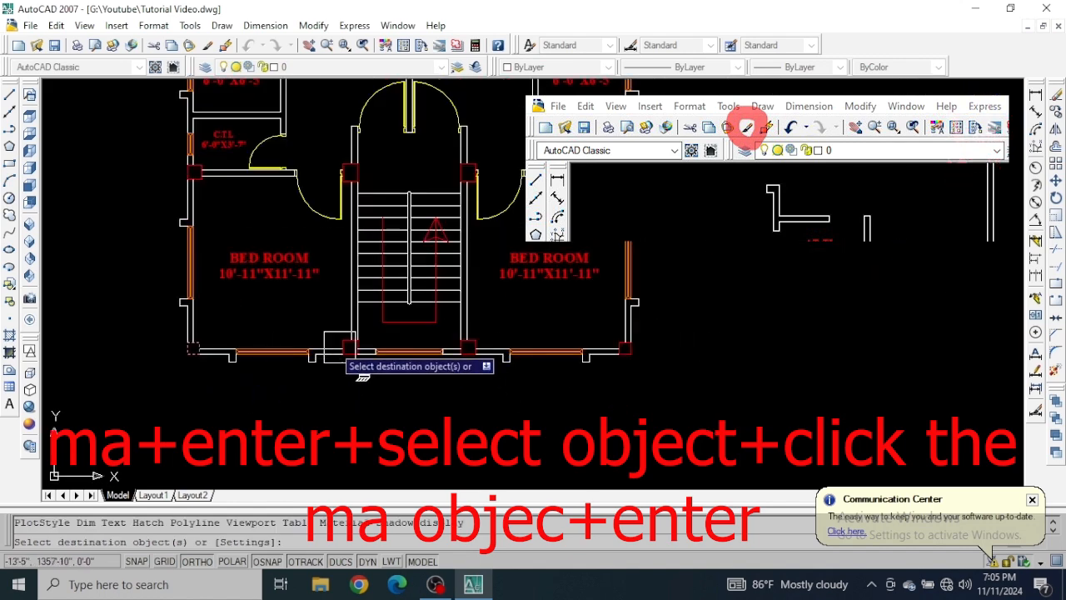
scroll(229, 362, up, 4)
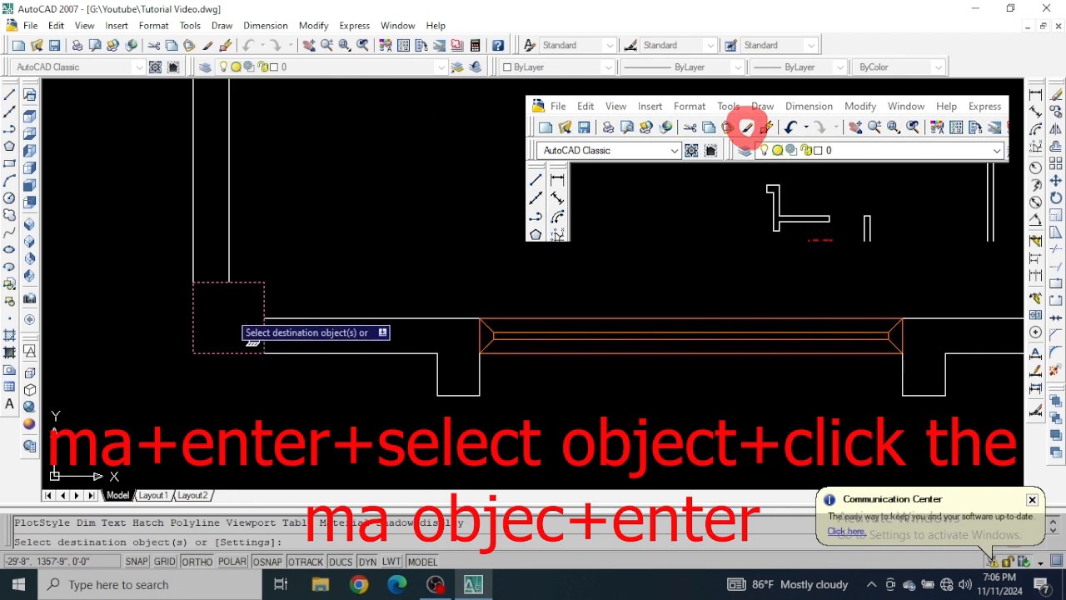
scroll(229, 312, down, 3)
scroll(578, 381, up, 4)
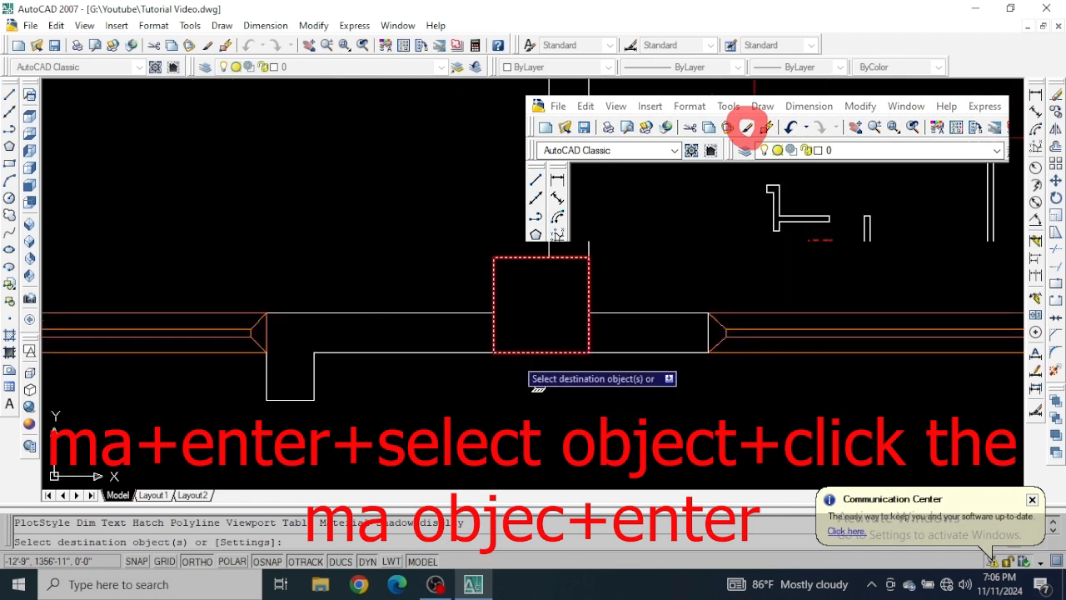
click(533, 350)
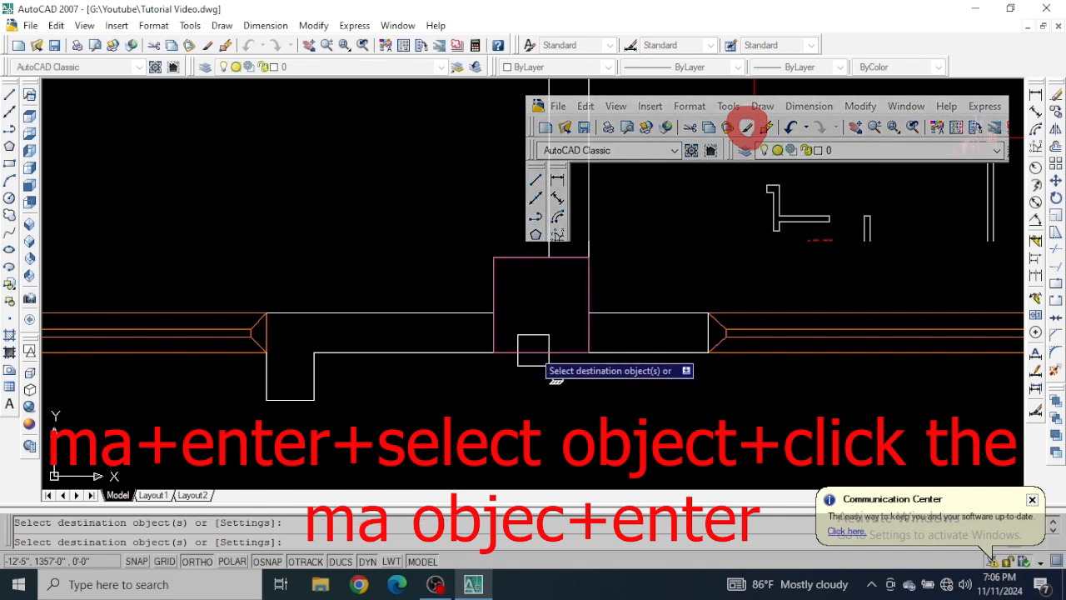
Match the same properties onto the two remaining bottom-wall columns, right of the staircase and at the lower-right corner, and end the command.
scroll(313, 252, down, 3)
scroll(529, 274, up, 3)
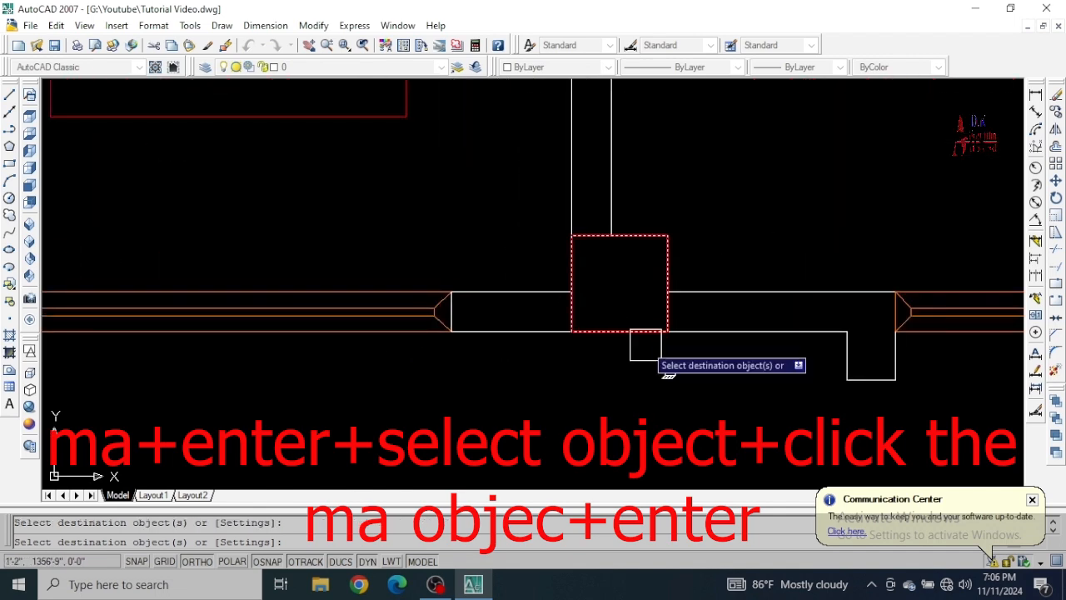
scroll(578, 359, down, 5)
scroll(783, 325, up, 8)
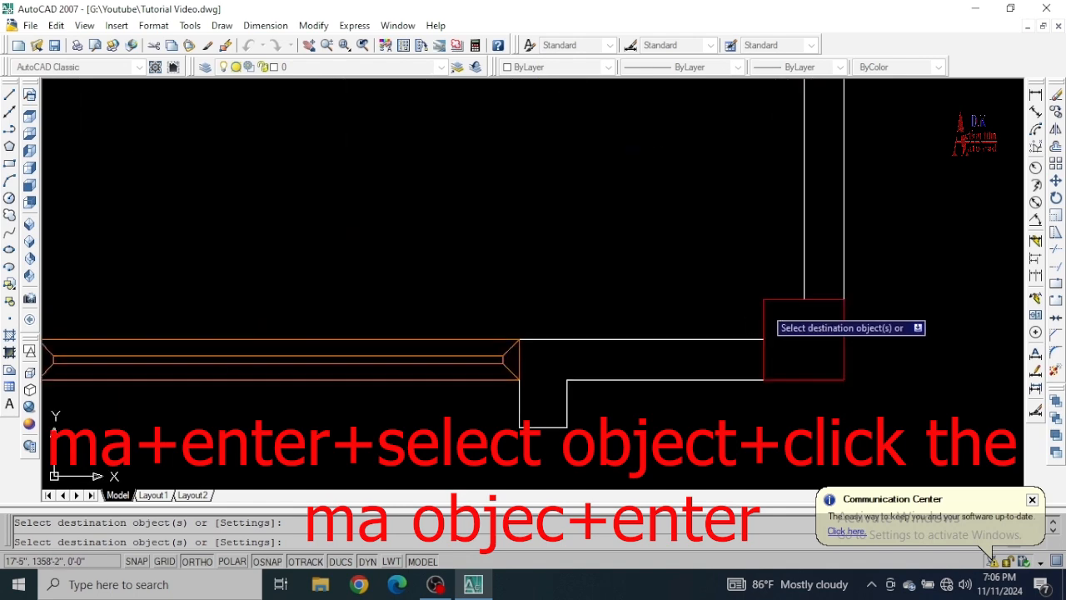
click(766, 297)
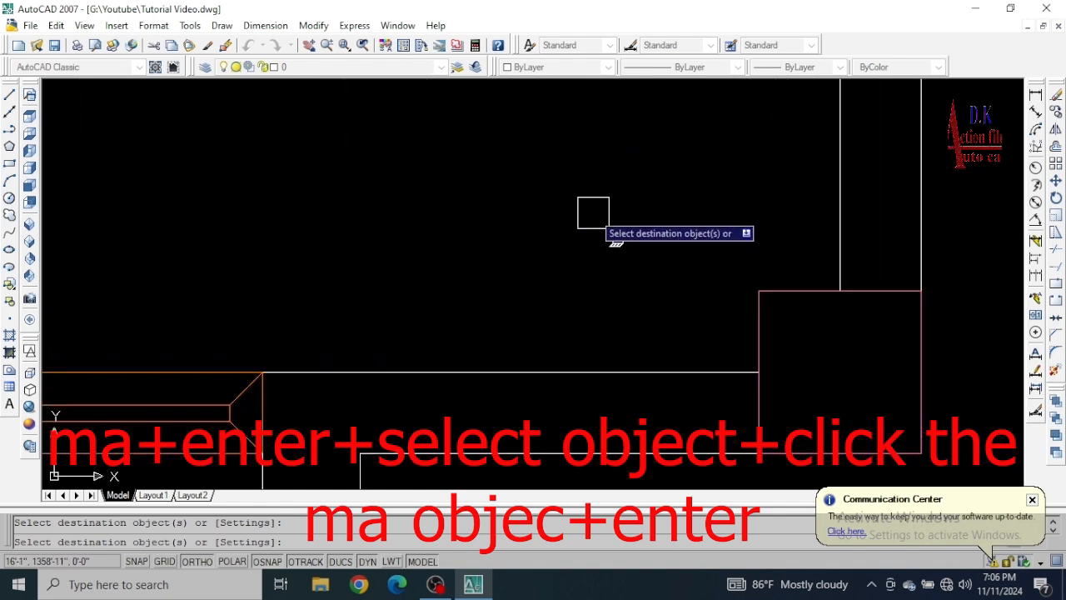
key(Return)
scroll(595, 210, down, 5)
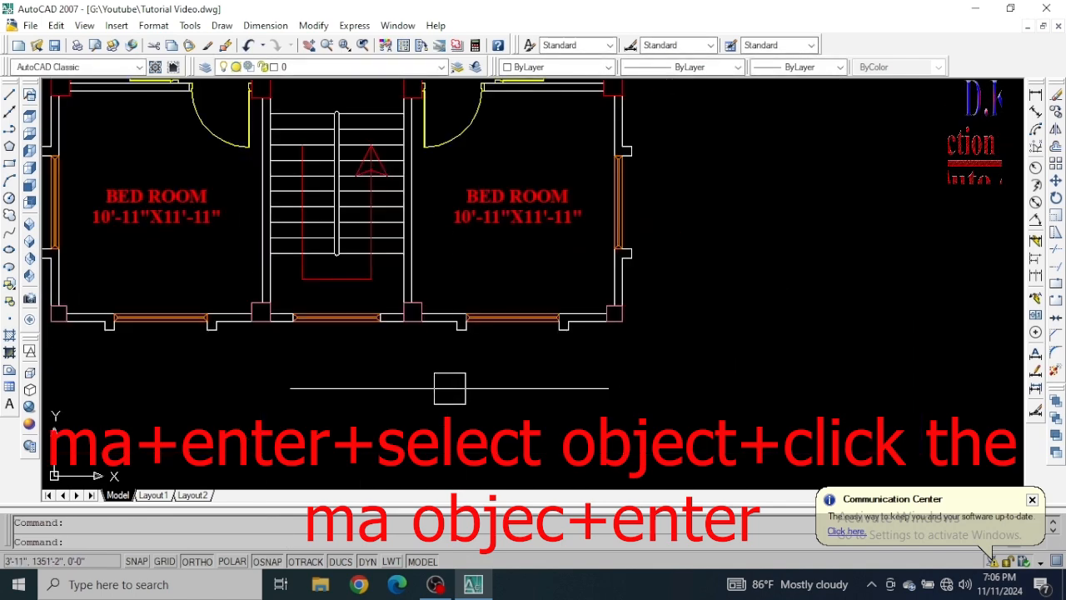
Select the bottom-wall column at the left side of the staircase to check its layer, and deselect it.
middle_drag(450, 387, 495, 419)
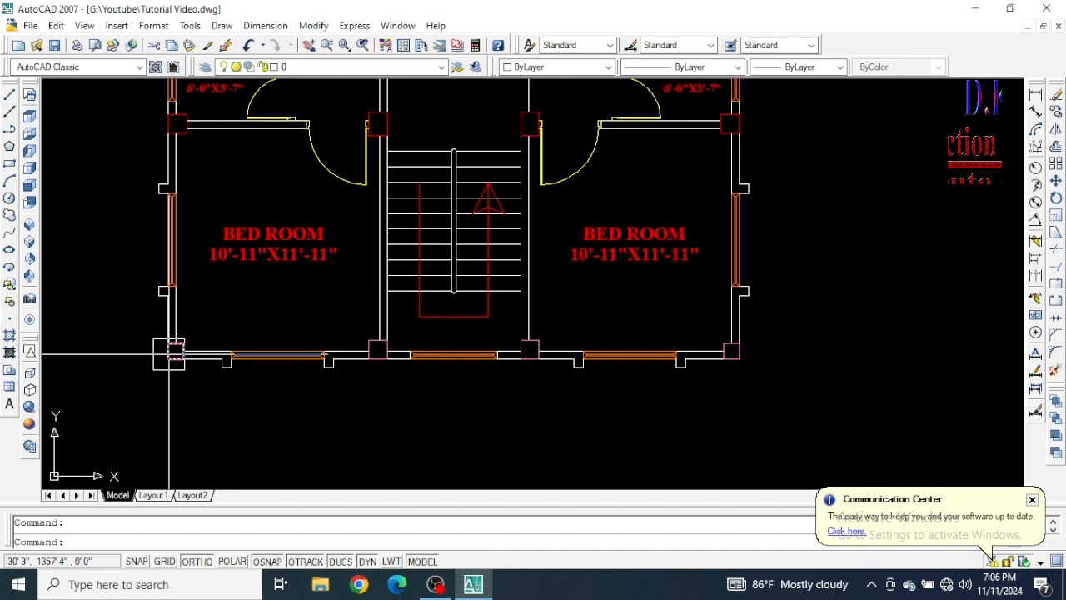
scroll(169, 353, up, 4)
scroll(369, 374, down, 4)
scroll(478, 288, up, 8)
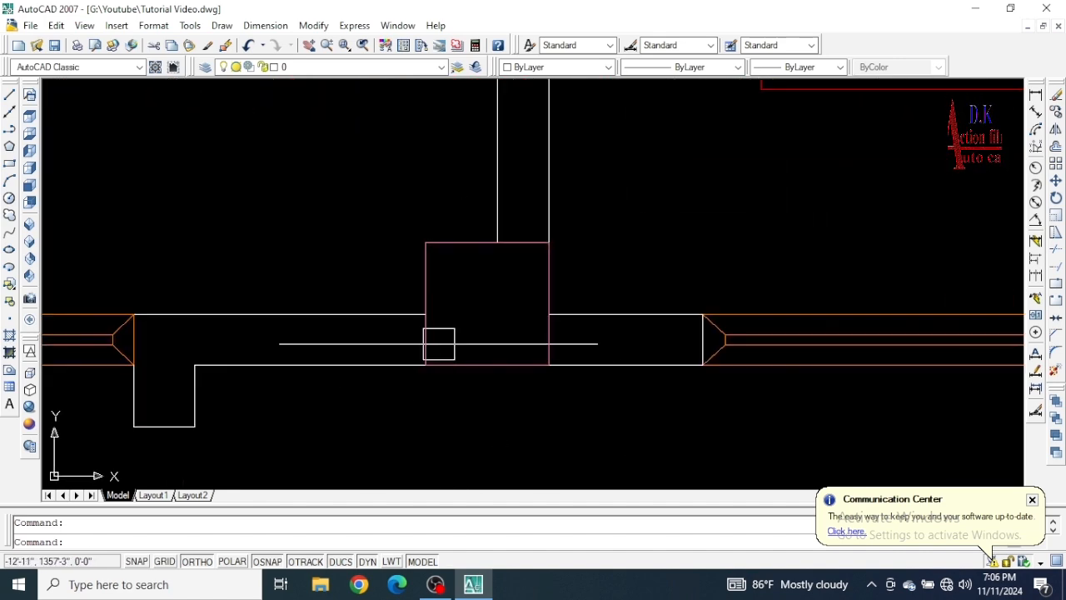
click(425, 243)
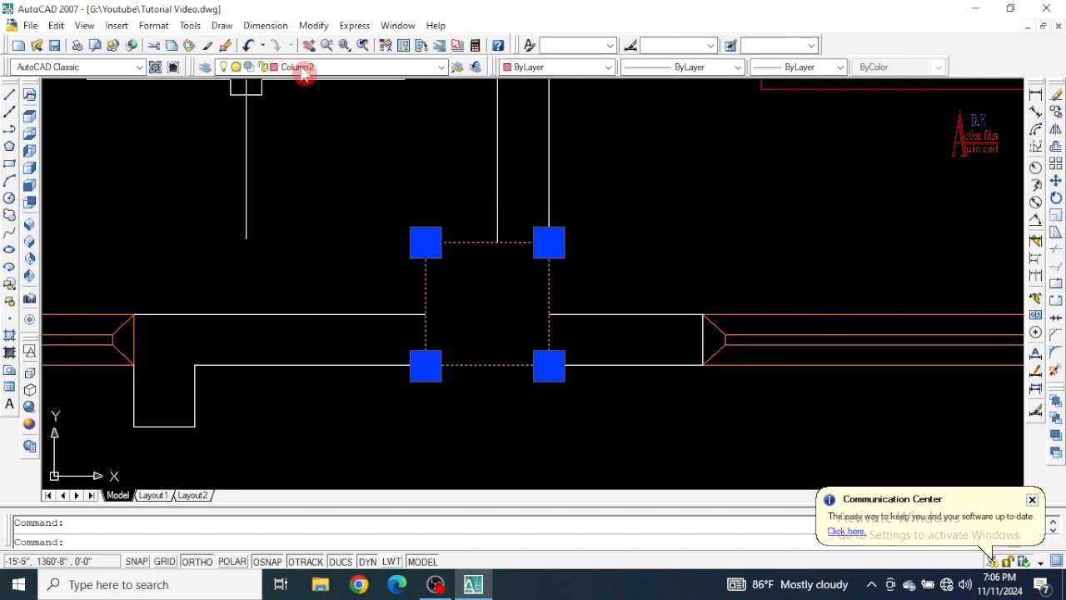
key(Escape)
scroll(358, 152, down, 6)
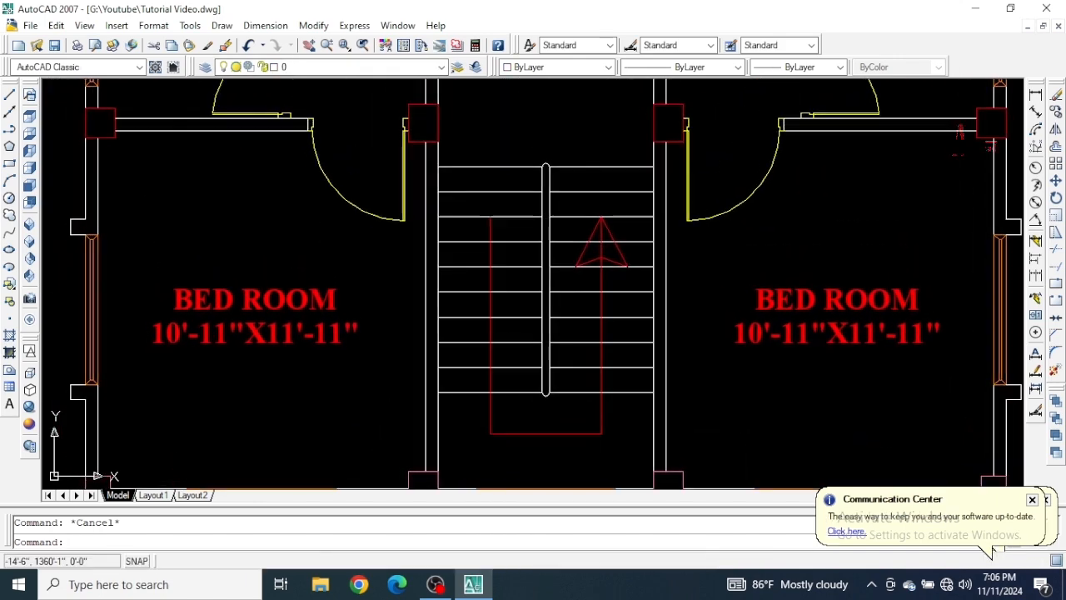
Select the column at the staircase's upper-left corner to check its layer, and deselect it.
scroll(433, 113, up, 2)
click(455, 131)
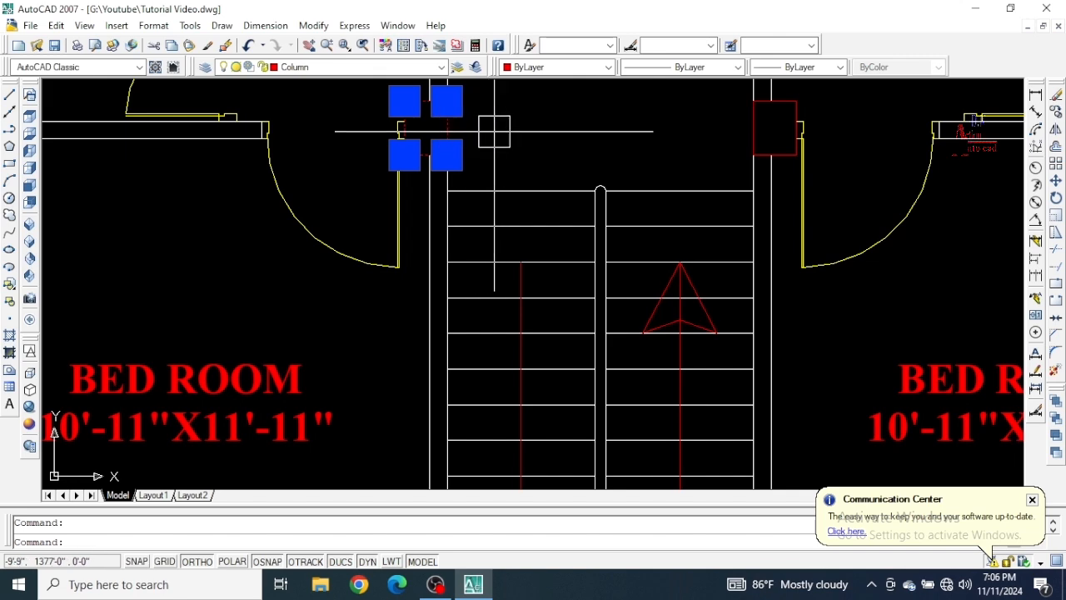
key(Escape)
scroll(354, 340, down, 5)
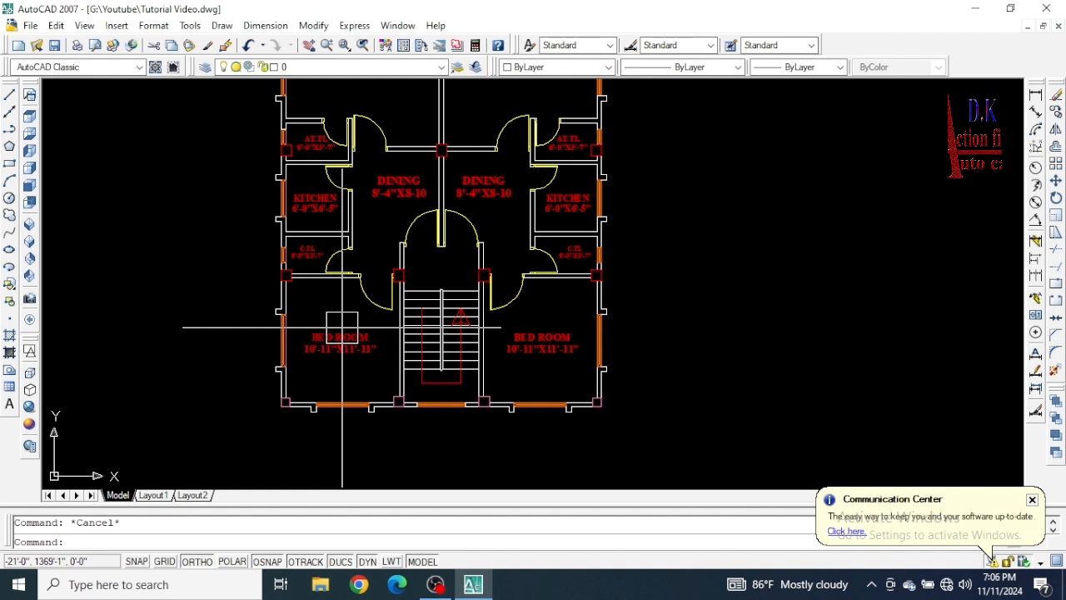
In the Layer Properties Manager, turn the Column2 layer off and apply, and turn it back on and apply.
scroll(476, 429, up, 3)
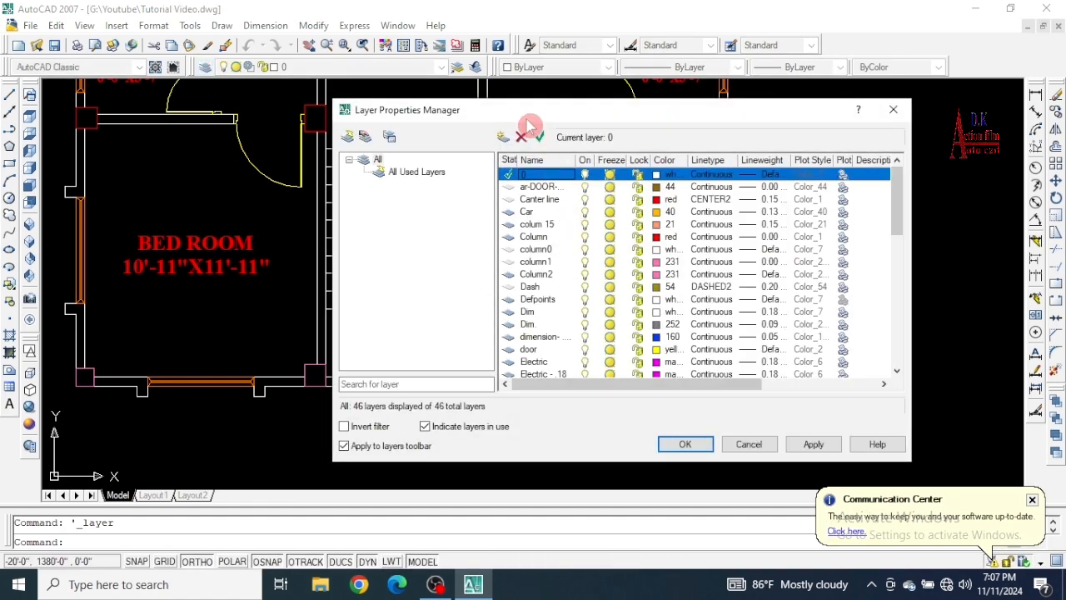
drag(527, 112, 631, 15)
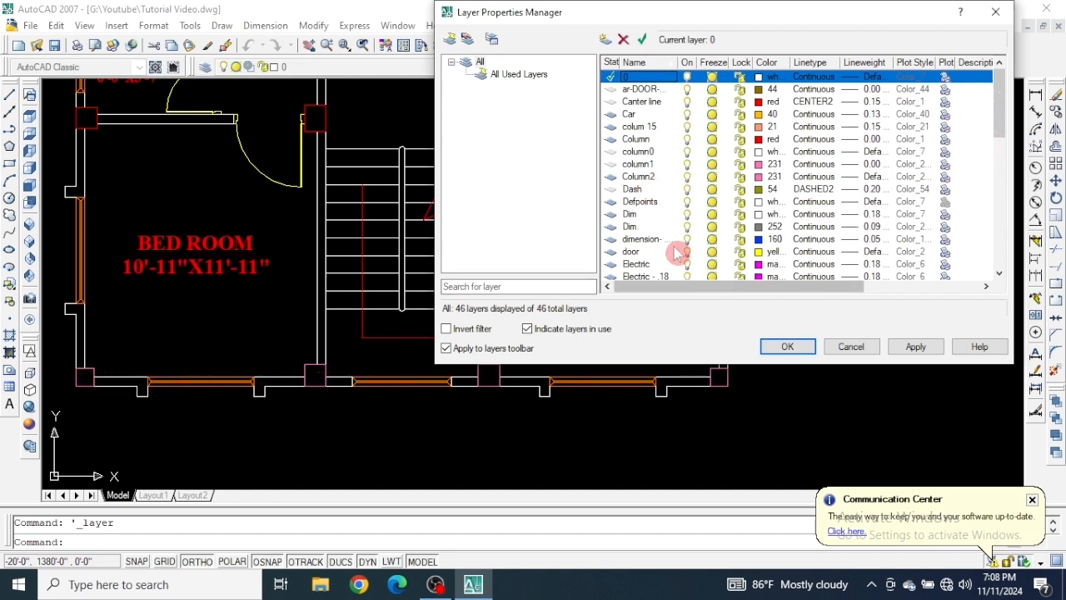
click(686, 190)
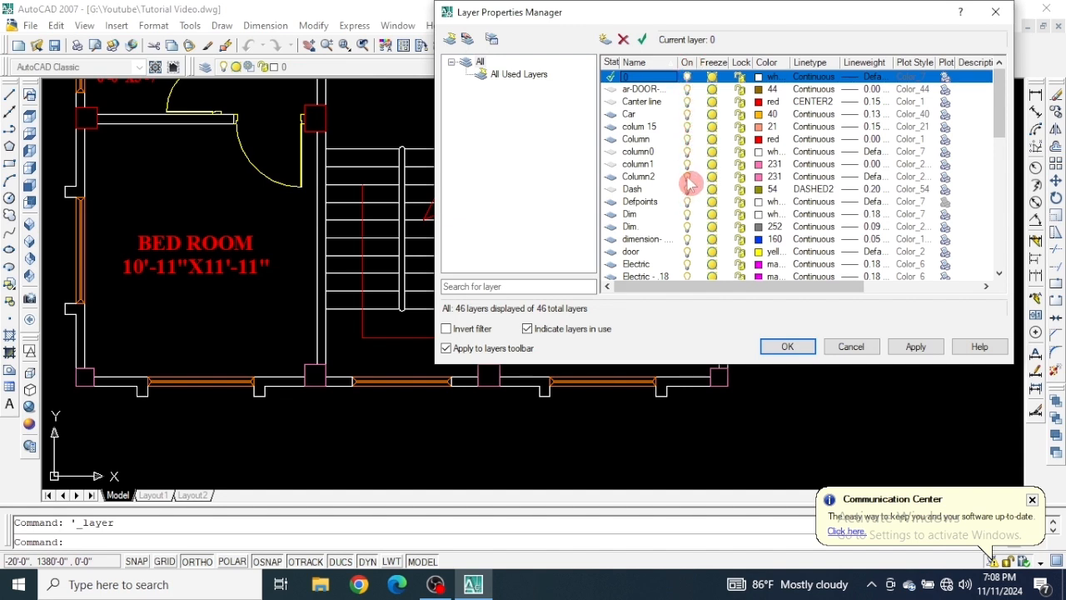
click(687, 177)
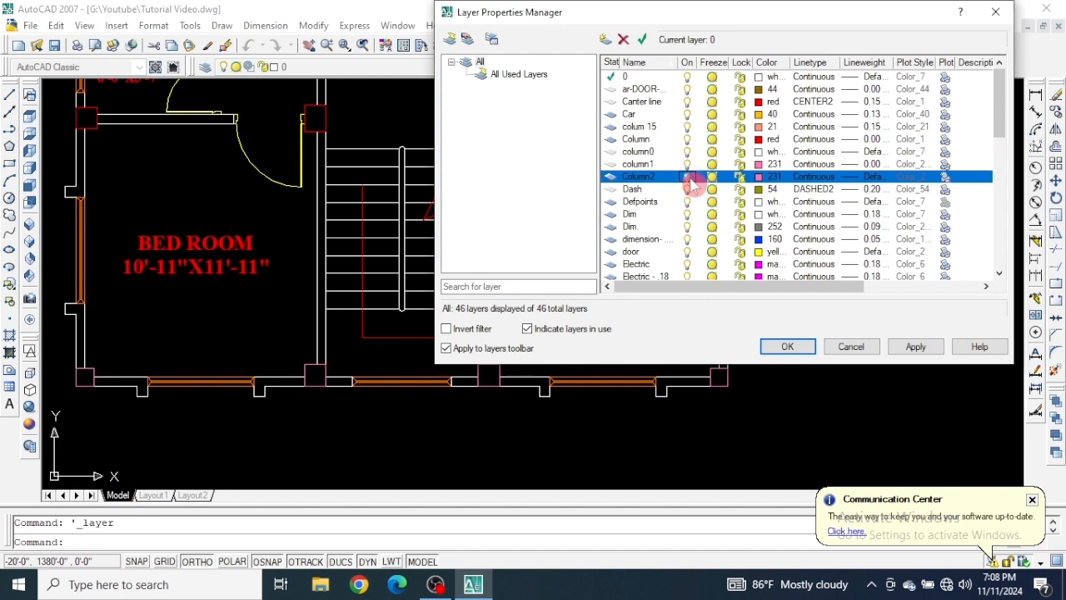
click(917, 349)
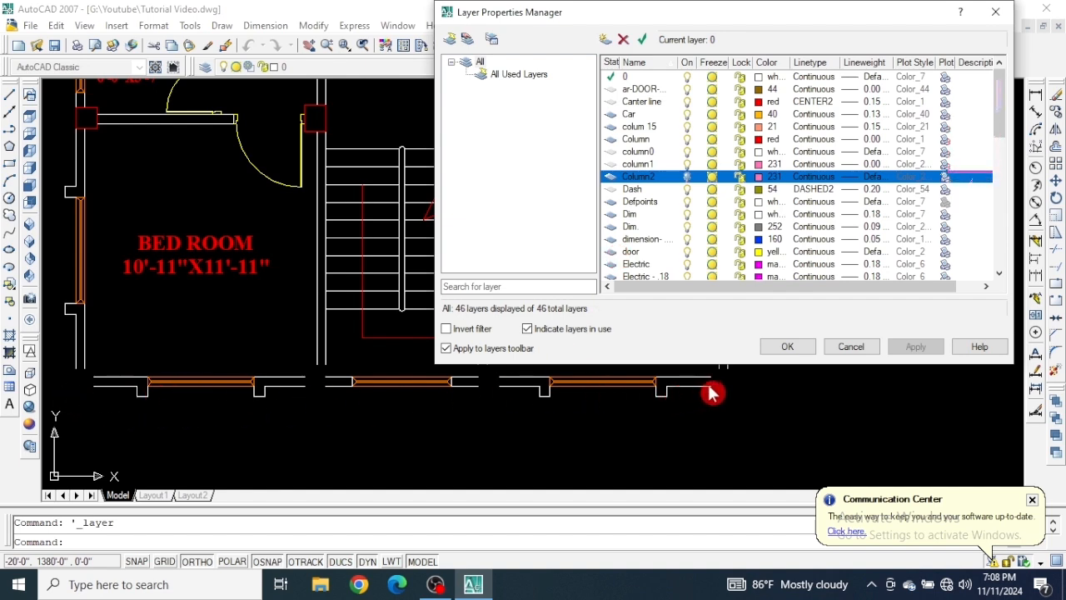
click(687, 177)
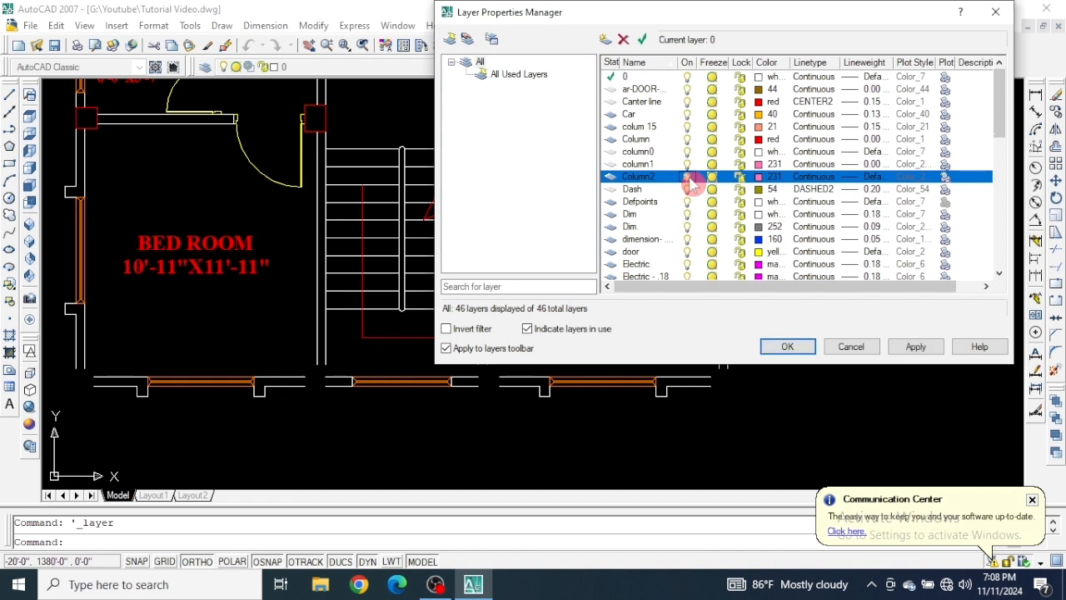
click(916, 347)
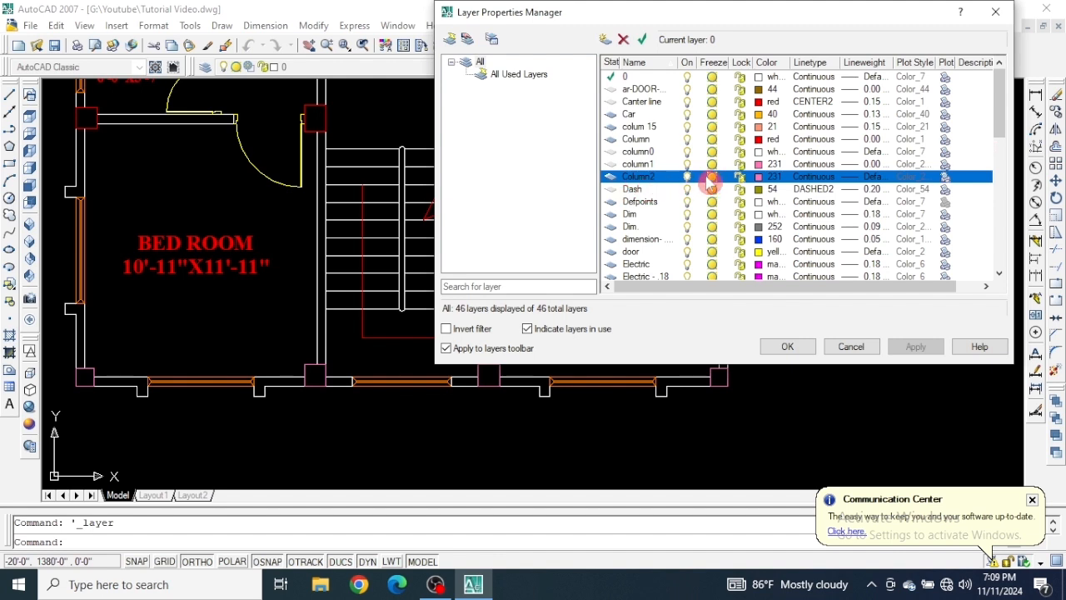
Freeze the Column2 layer and apply, and thaw it again and apply.
click(713, 177)
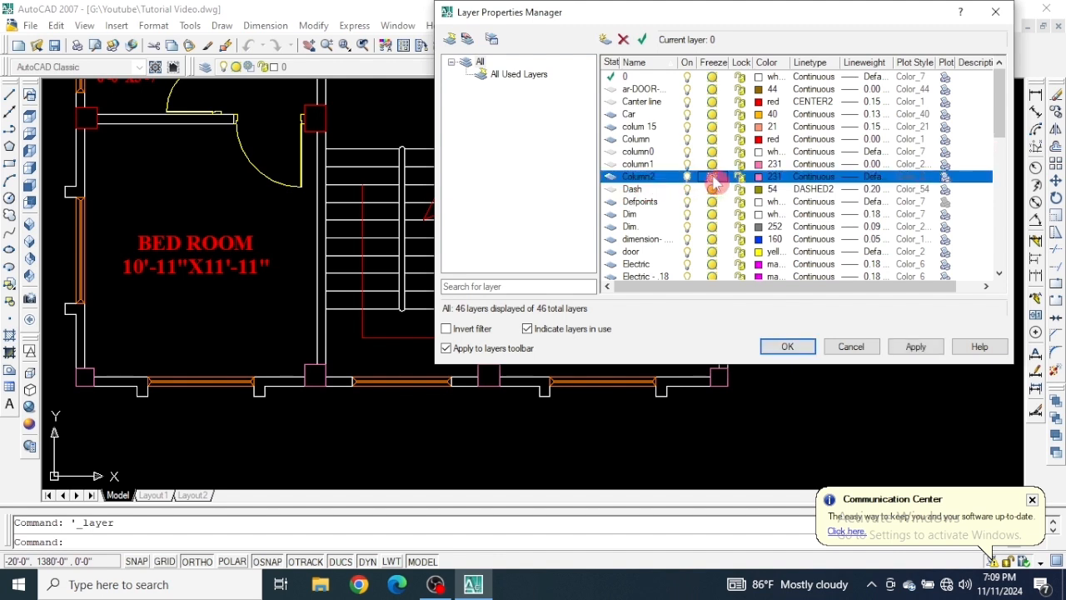
click(927, 348)
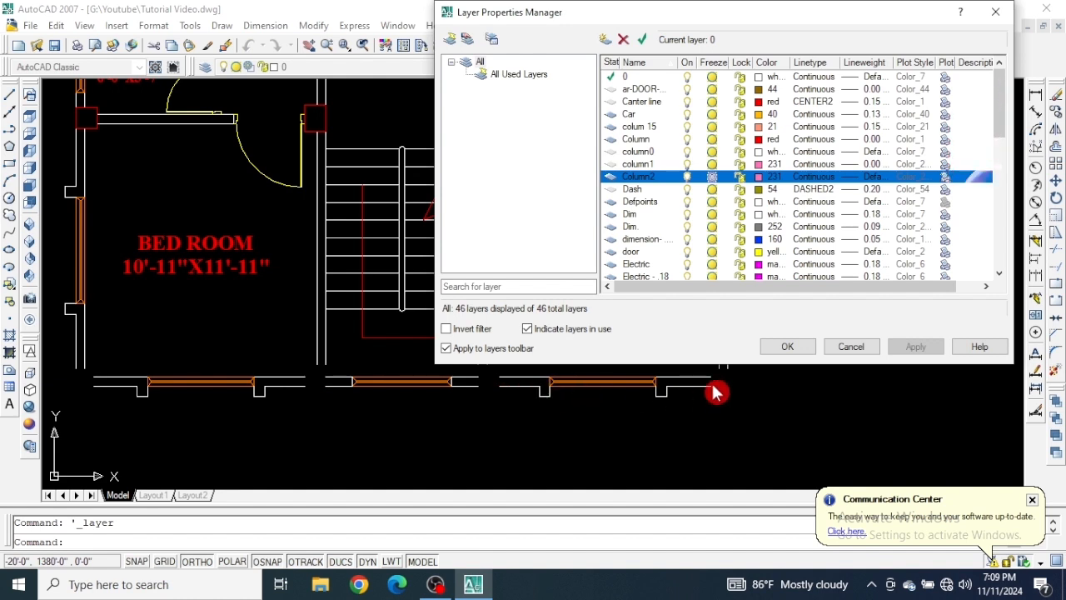
click(713, 178)
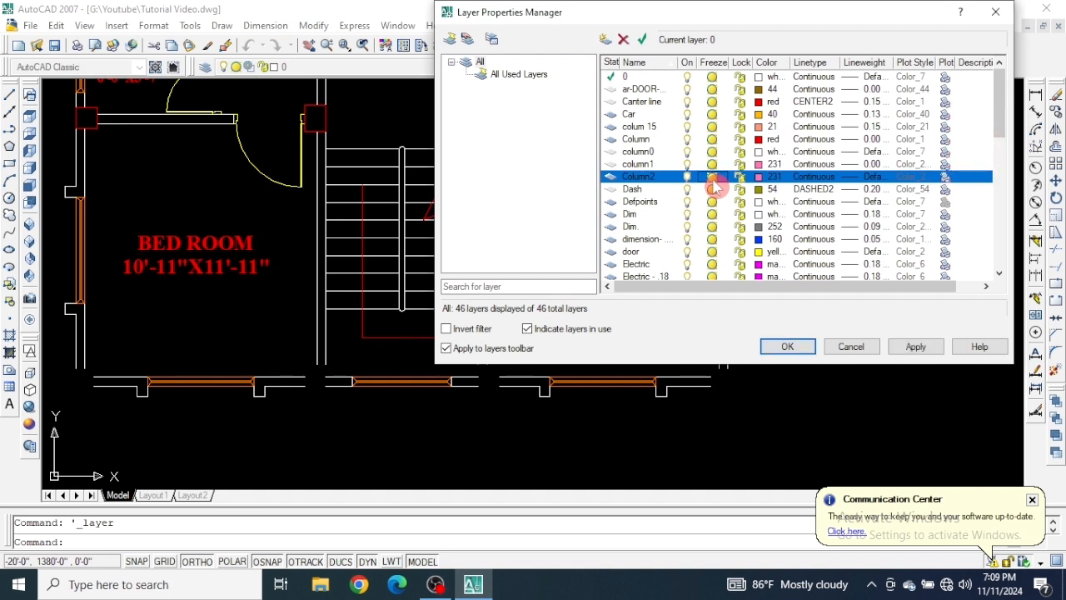
click(917, 344)
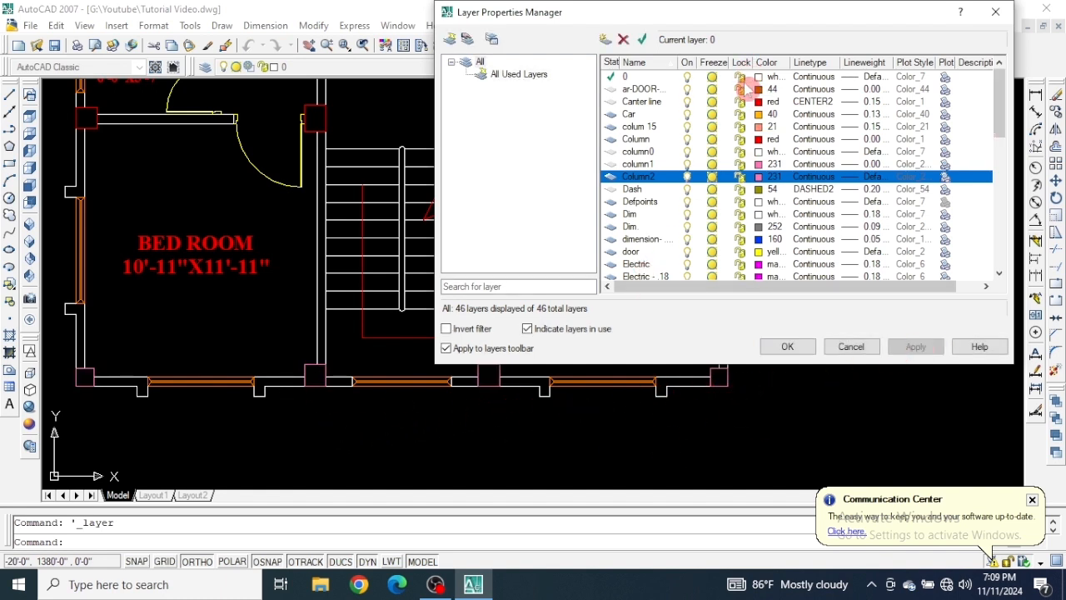
Lock the Column2 layer, apply and close the layer manager, and inspect the column at the plan's lower-right corner for the lock indicator.
click(741, 177)
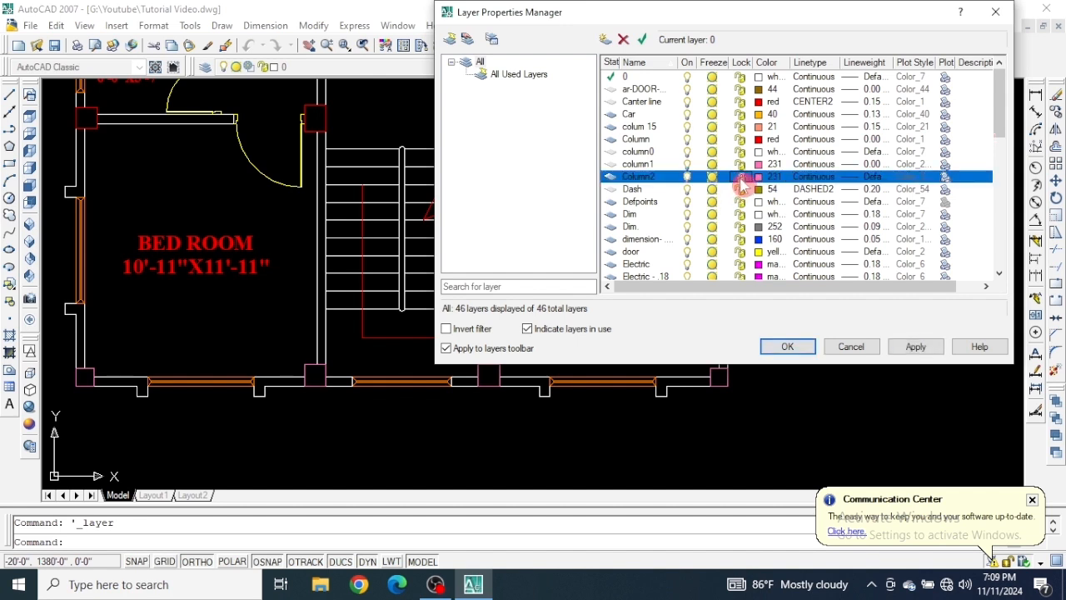
click(916, 348)
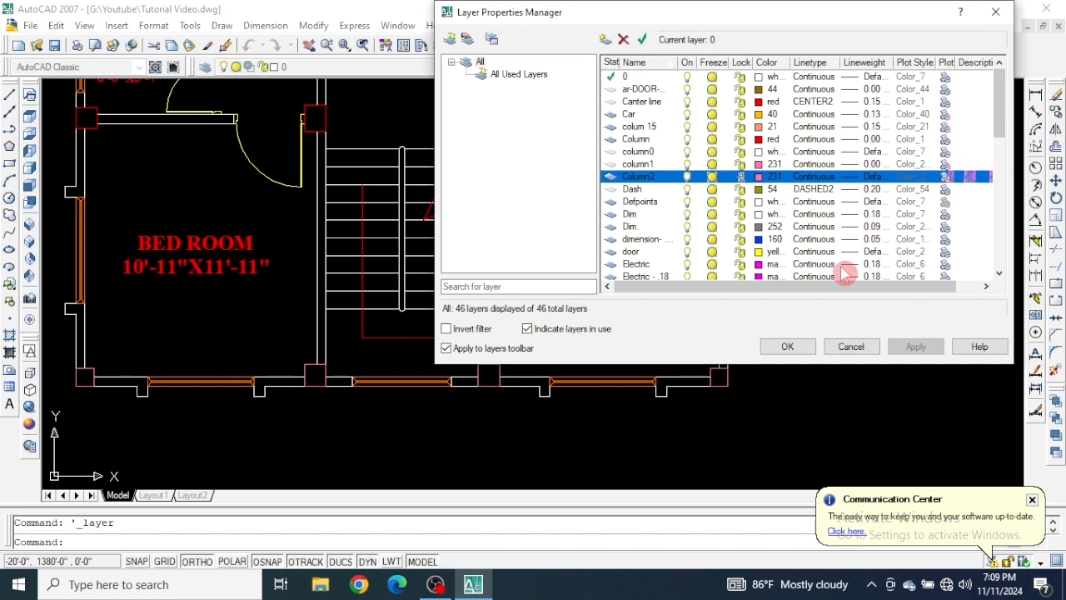
click(788, 347)
scroll(722, 385, up, 5)
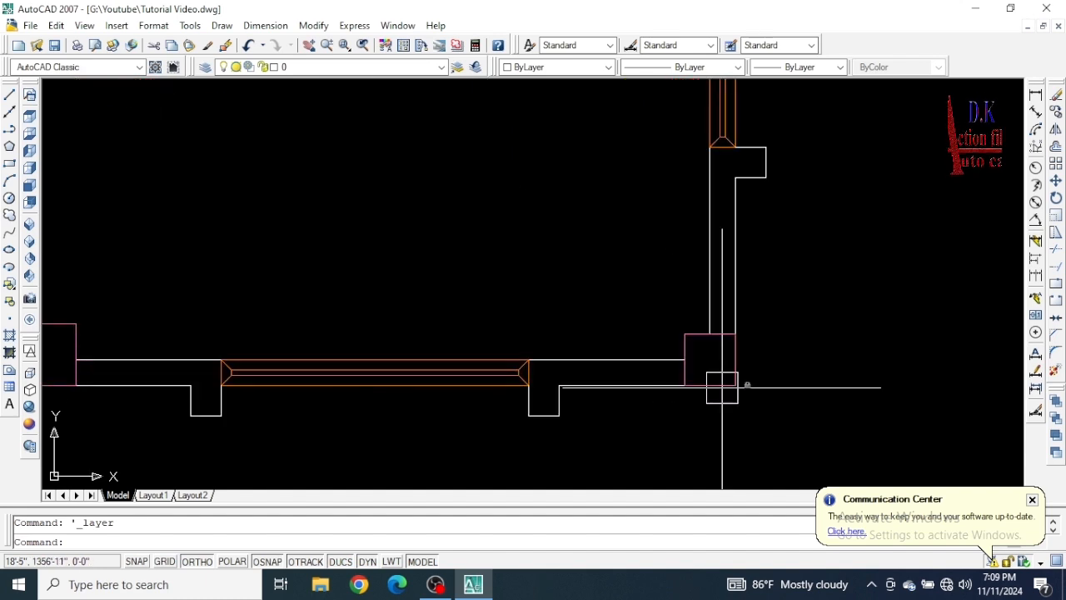
scroll(725, 377, up, 3)
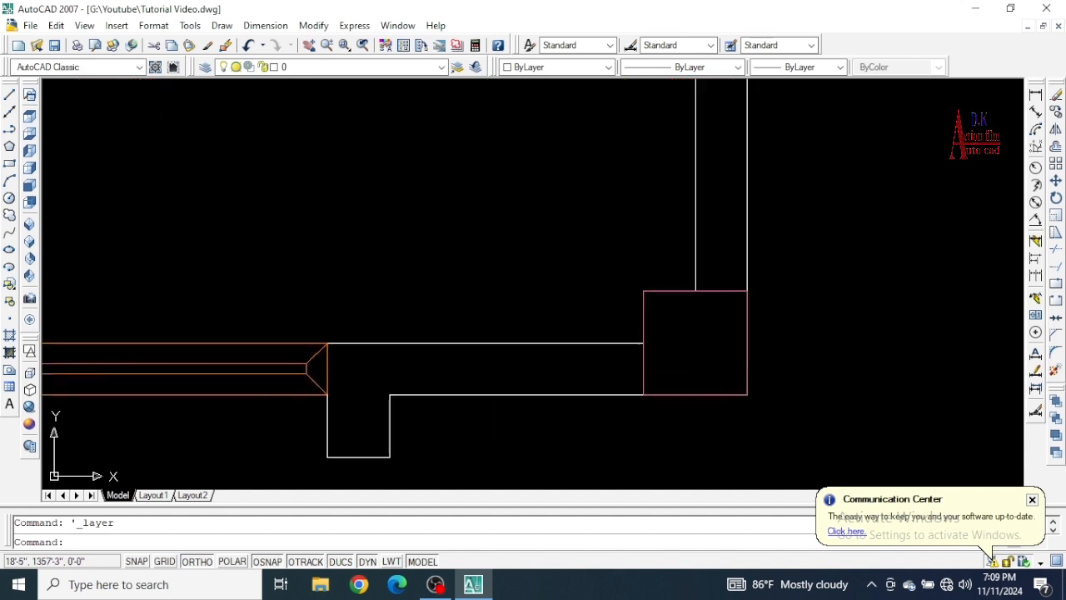
scroll(738, 357, up, 3)
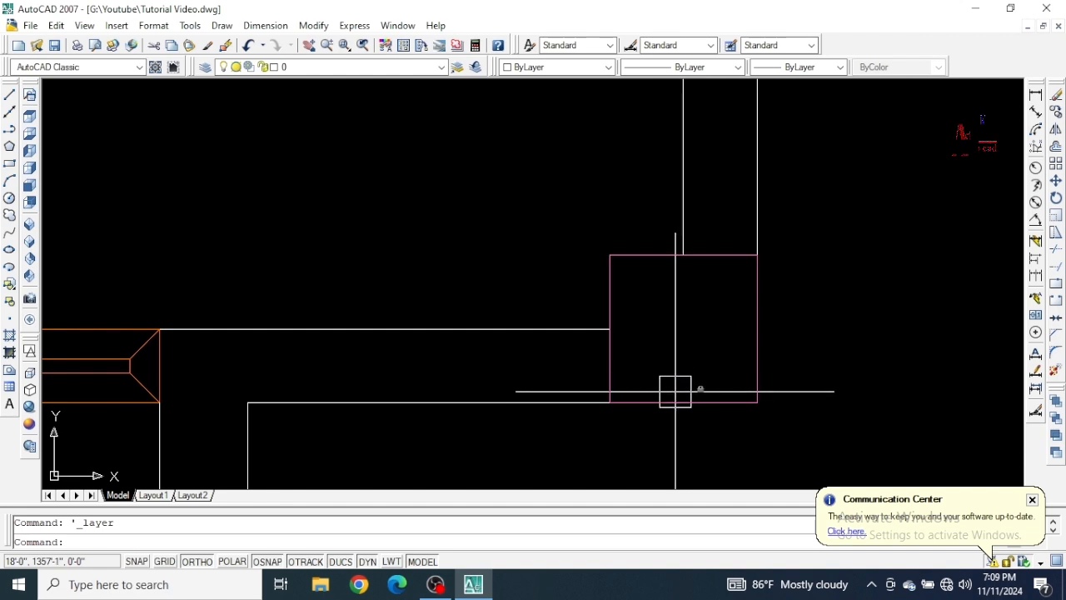
scroll(668, 355, down, 5)
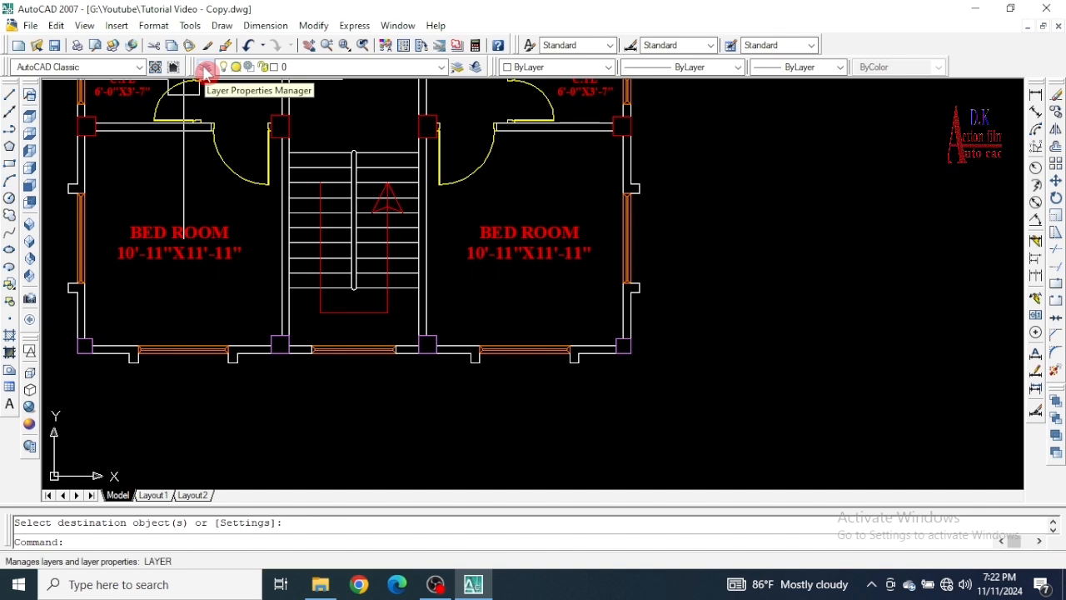
Reopen the Layer Properties Manager, unlock the Column2 layer and apply the change.
click(204, 68)
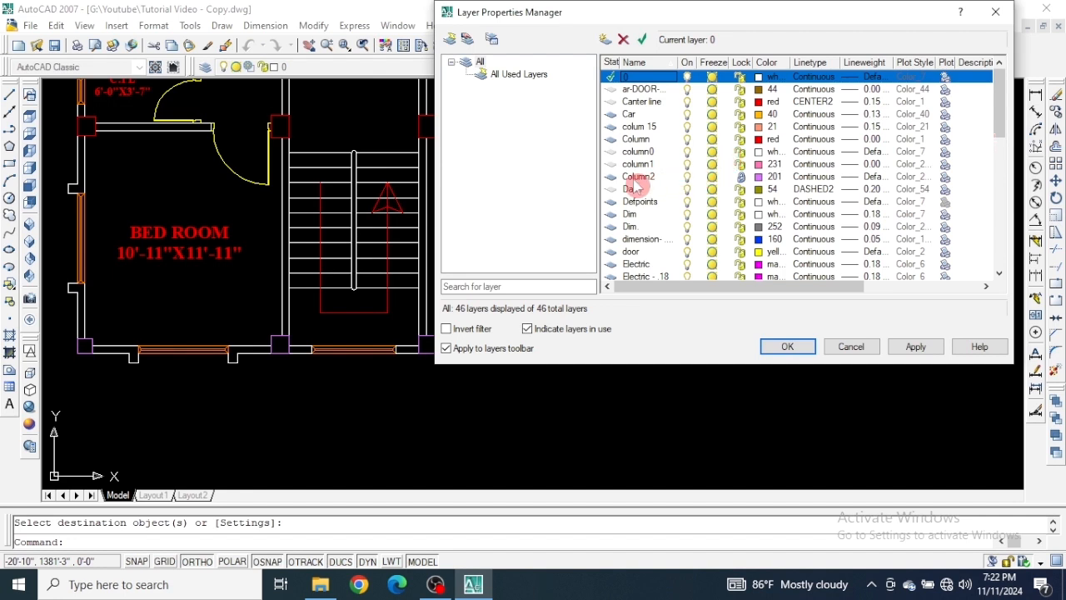
click(741, 179)
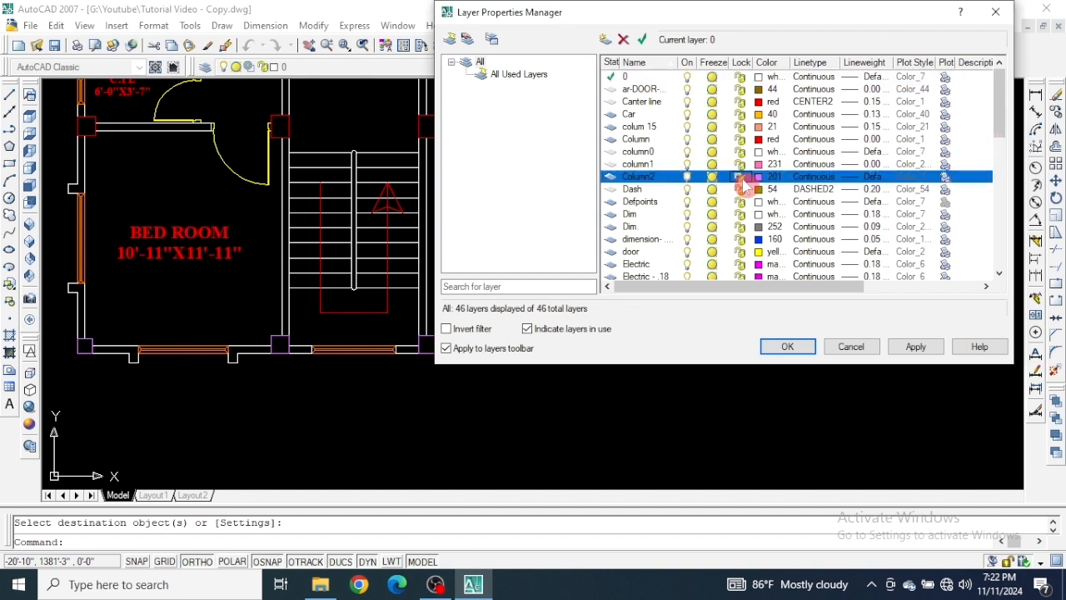
click(915, 348)
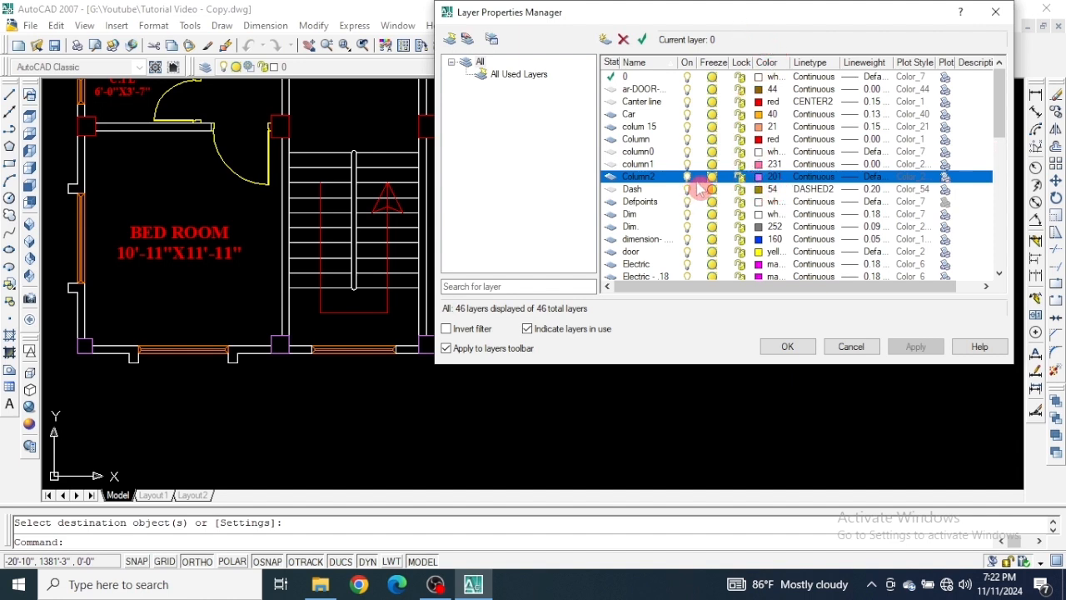
Set the Column2 layer's color to index 120, apply it, and move the dialog aside temporarily to check the bottom-wall columns.
click(758, 178)
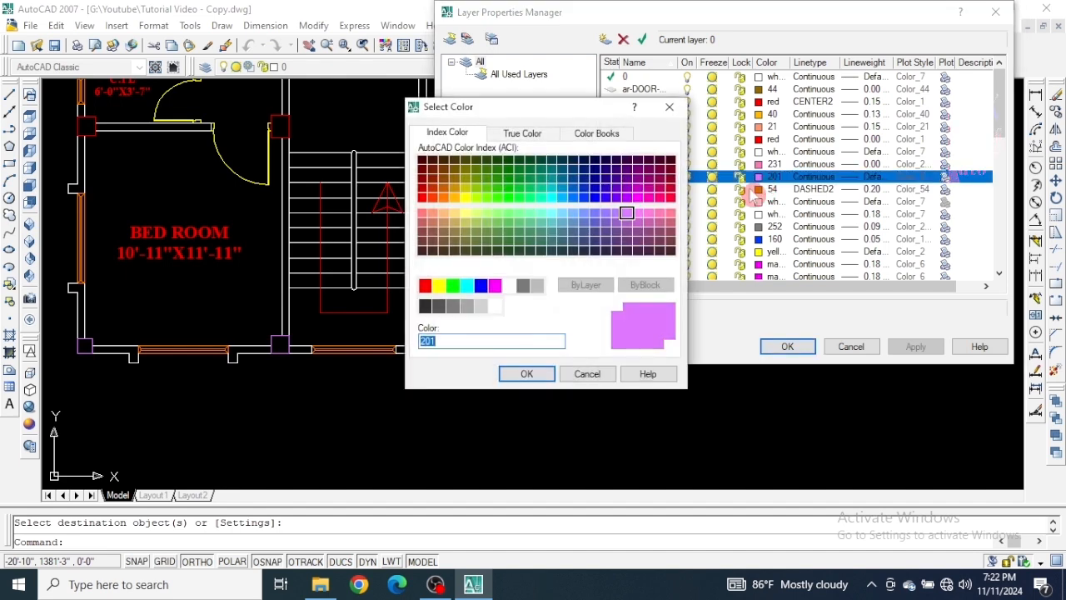
drag(558, 106, 670, 96)
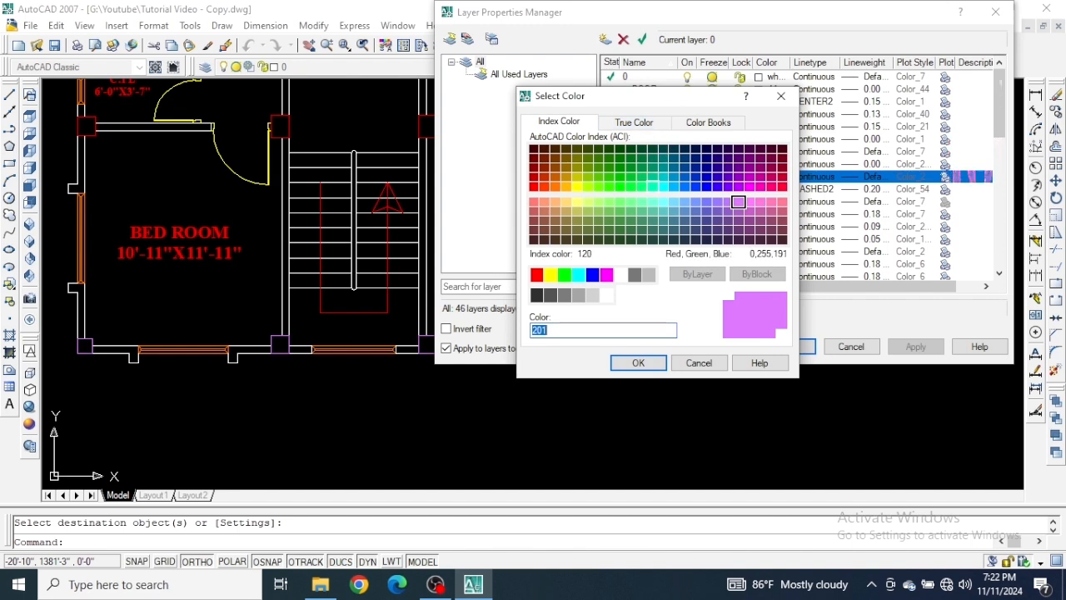
click(652, 186)
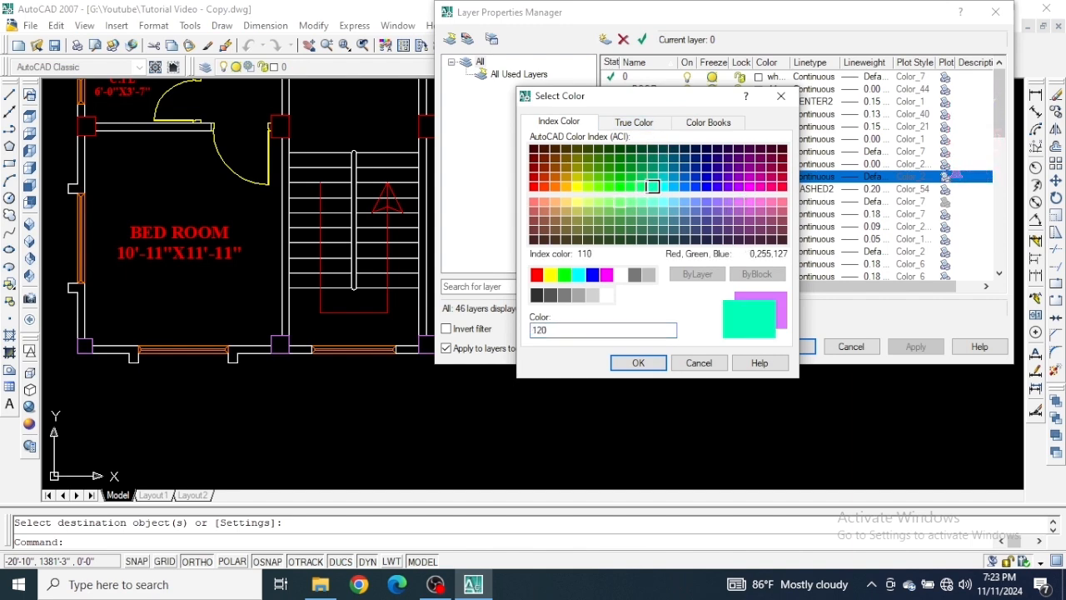
click(533, 327)
click(635, 365)
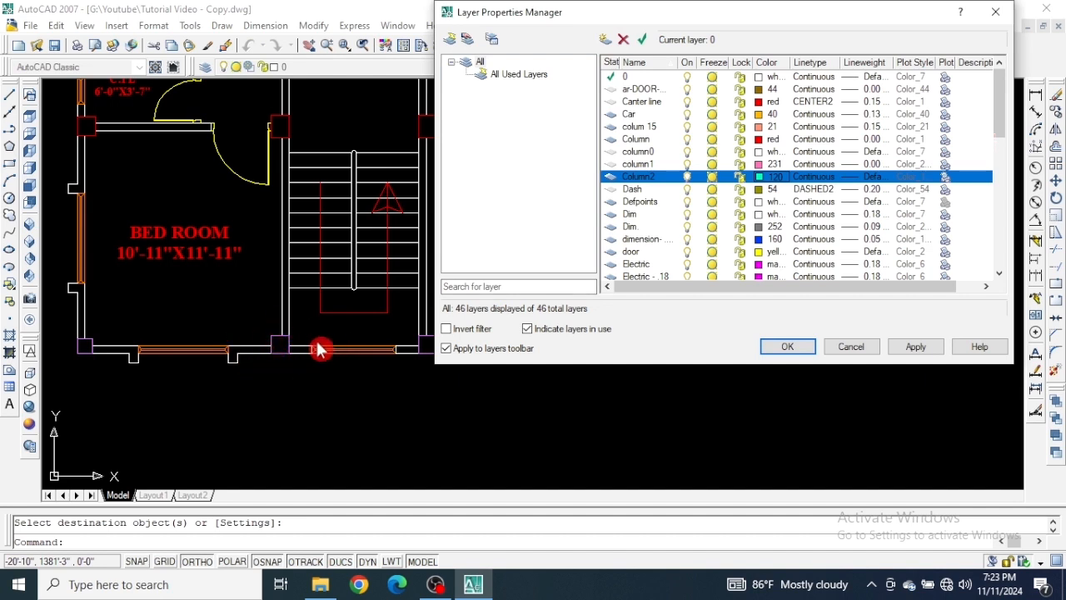
click(916, 346)
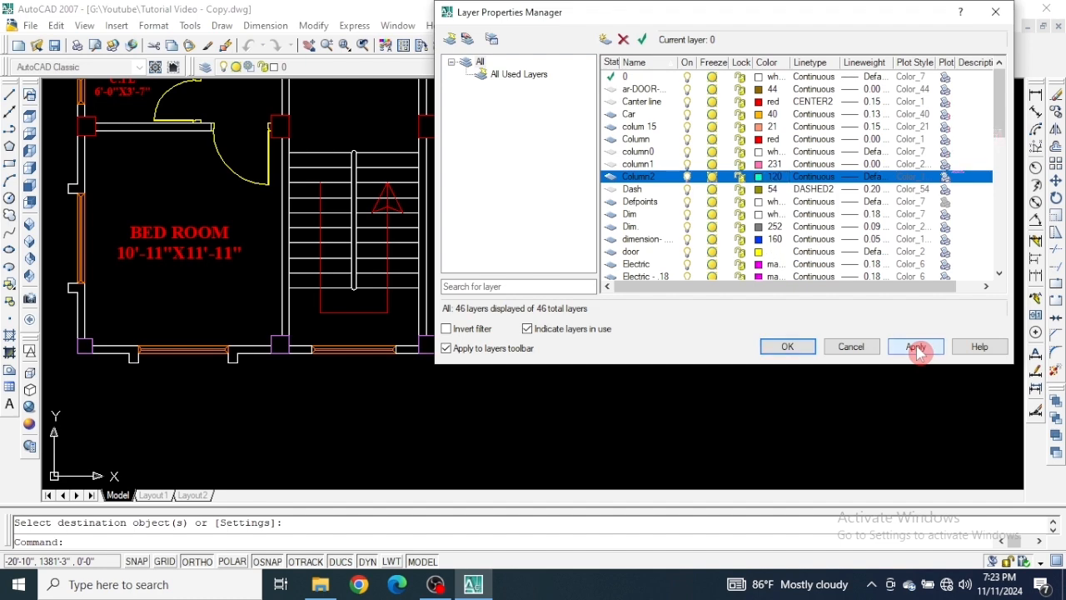
click(916, 347)
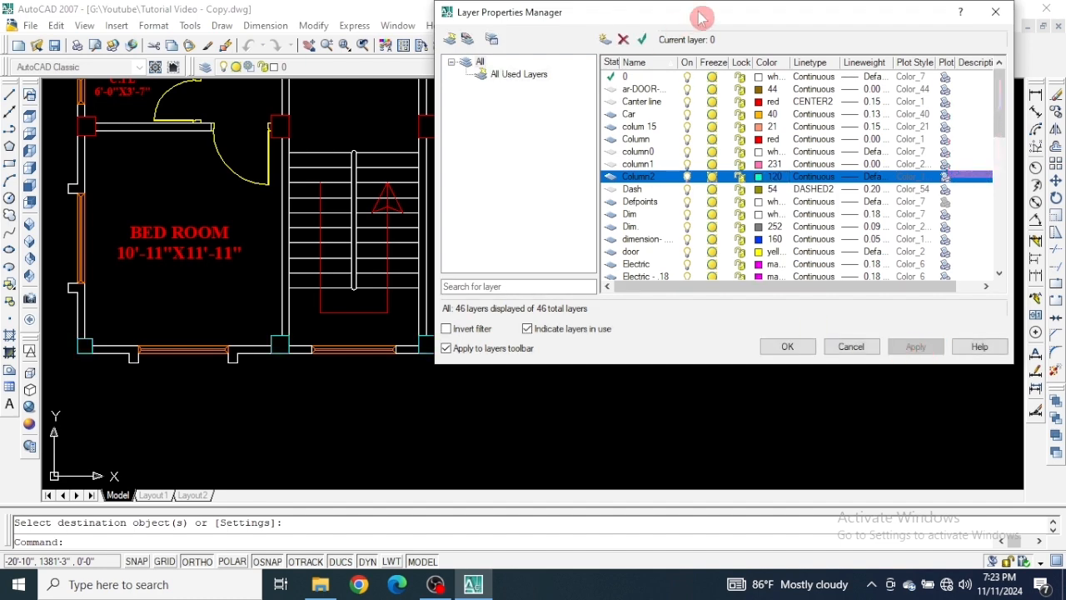
mouse_move(700, 16)
mouse_down()
mouse_move(671, 369)
mouse_move(616, 424)
mouse_up()
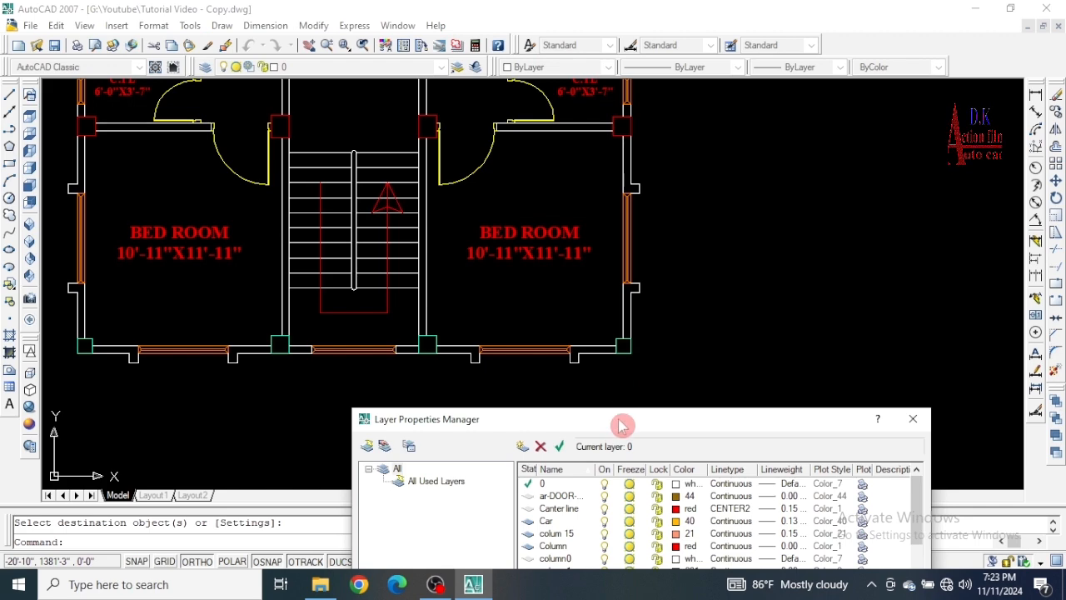
drag(620, 426, 696, 64)
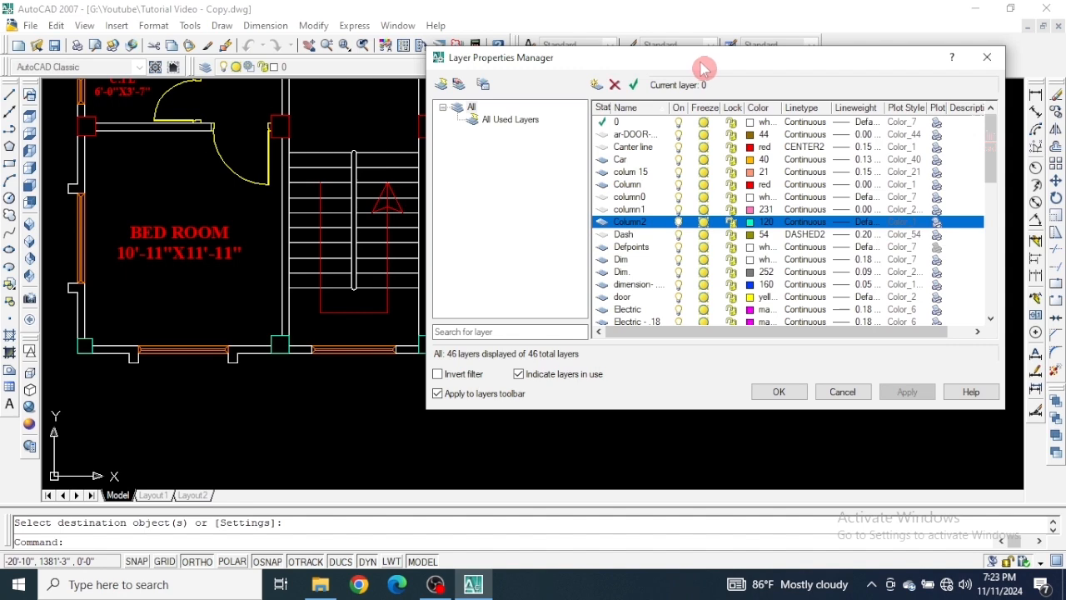
Change the Column2 layer's linetype to DOT and apply it.
click(806, 223)
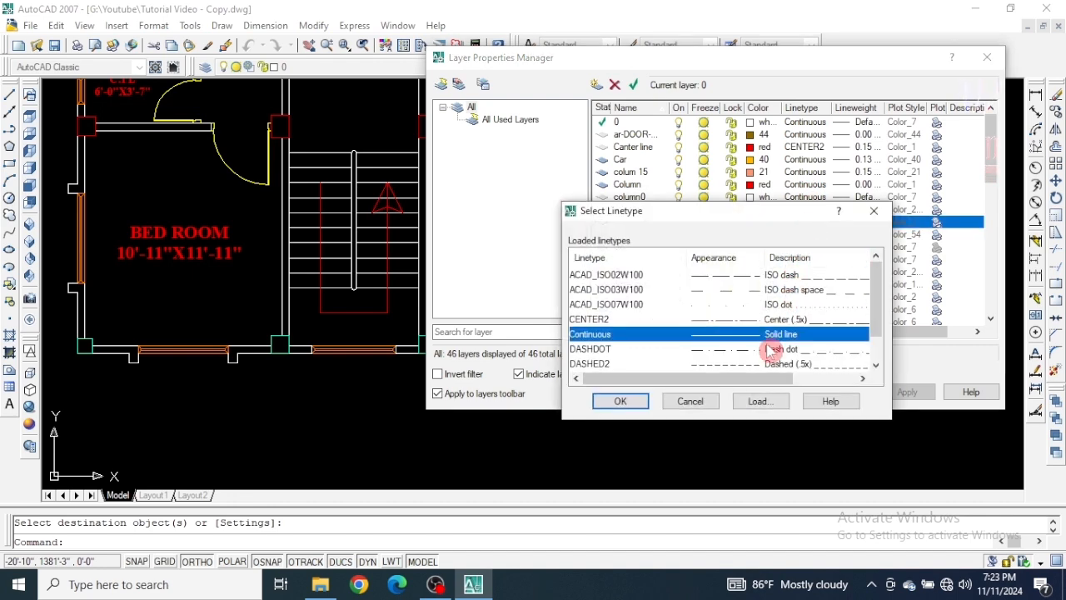
scroll(716, 314, down, 1)
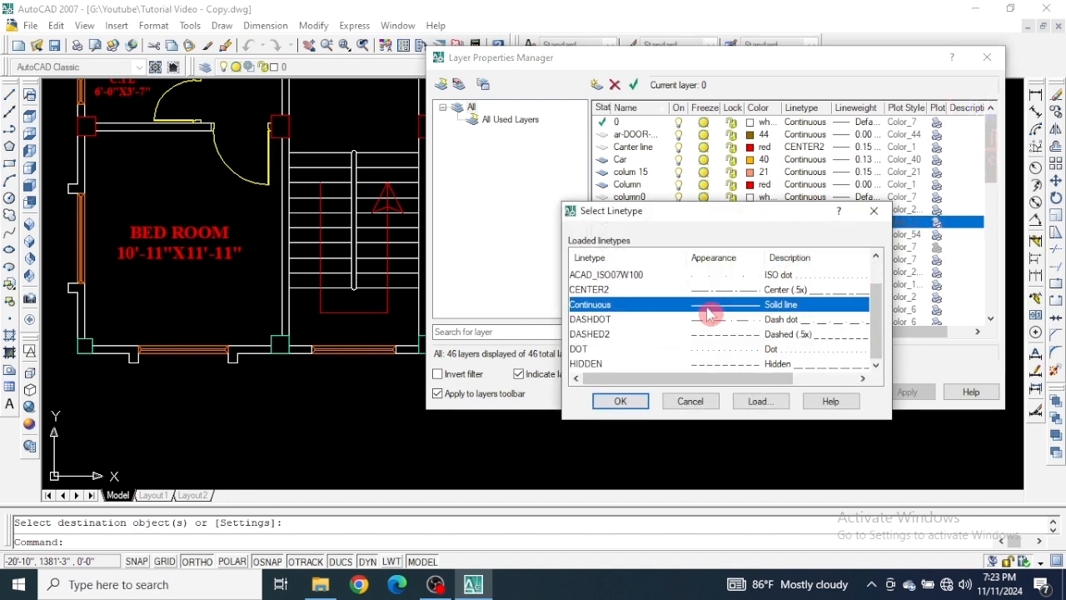
click(710, 350)
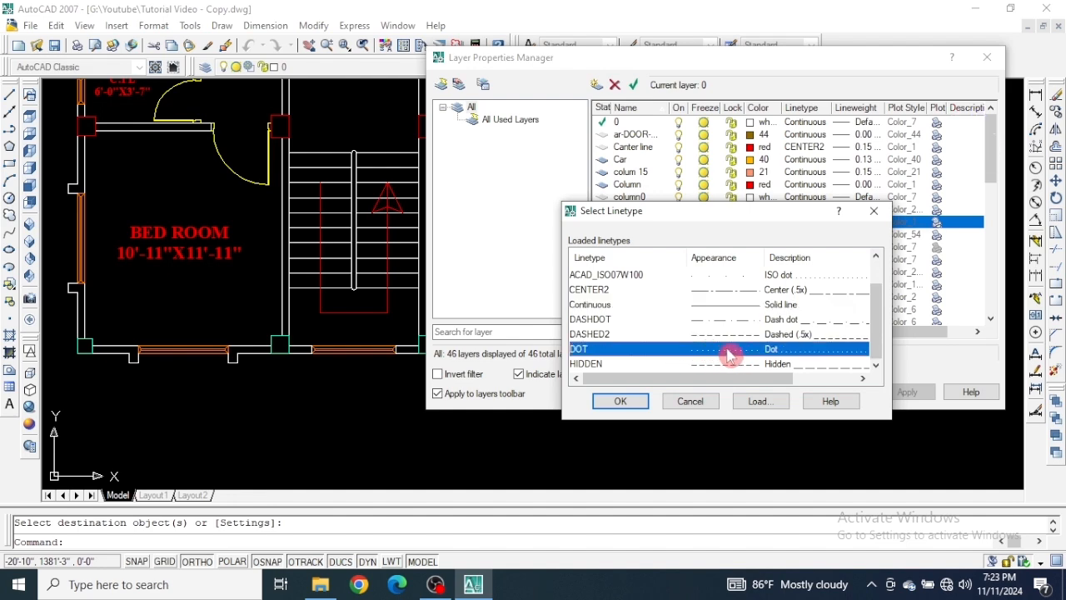
click(632, 403)
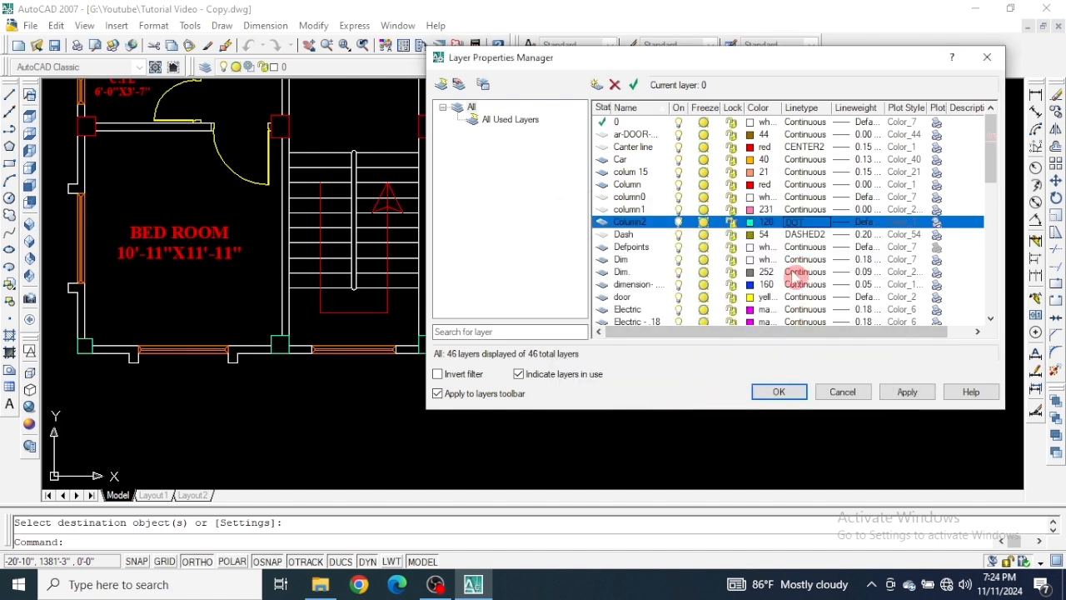
click(909, 392)
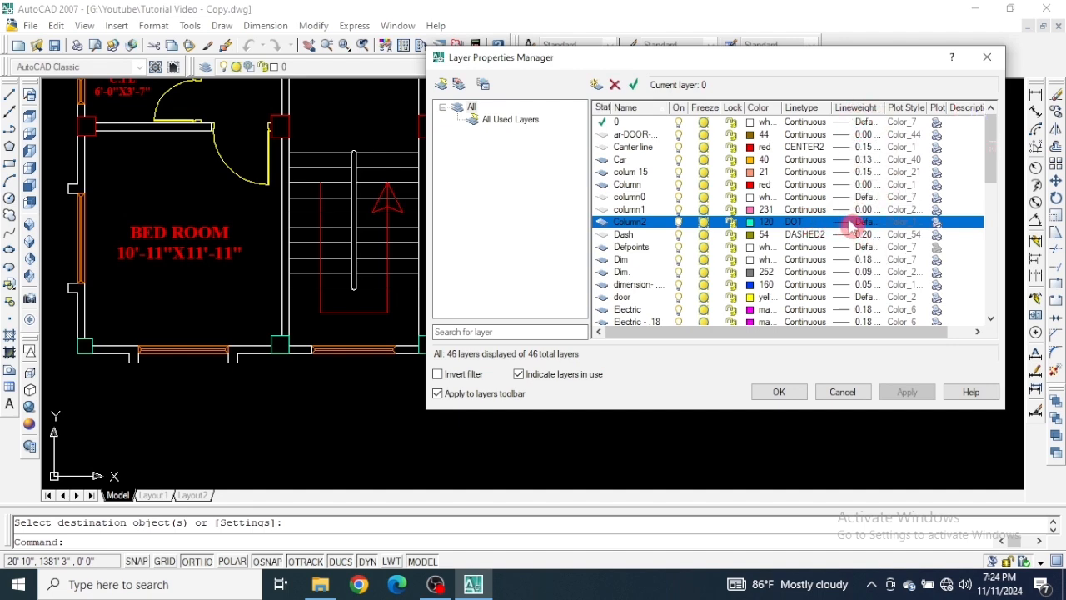
Set the Column2 layer's lineweight to 0.40 mm, apply it and close the layer manager.
click(853, 223)
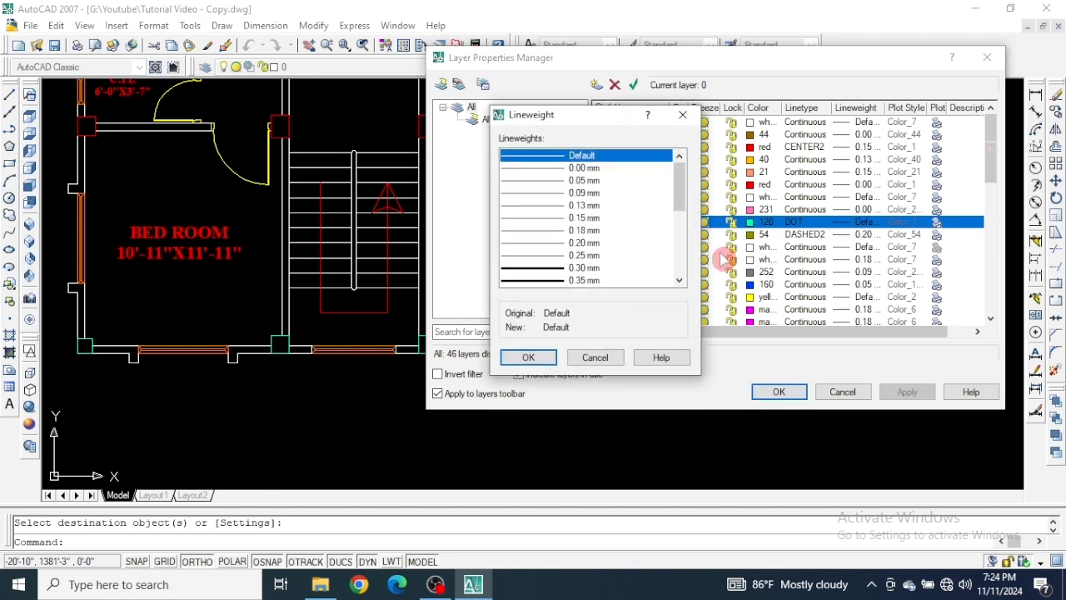
scroll(563, 226, down, 2)
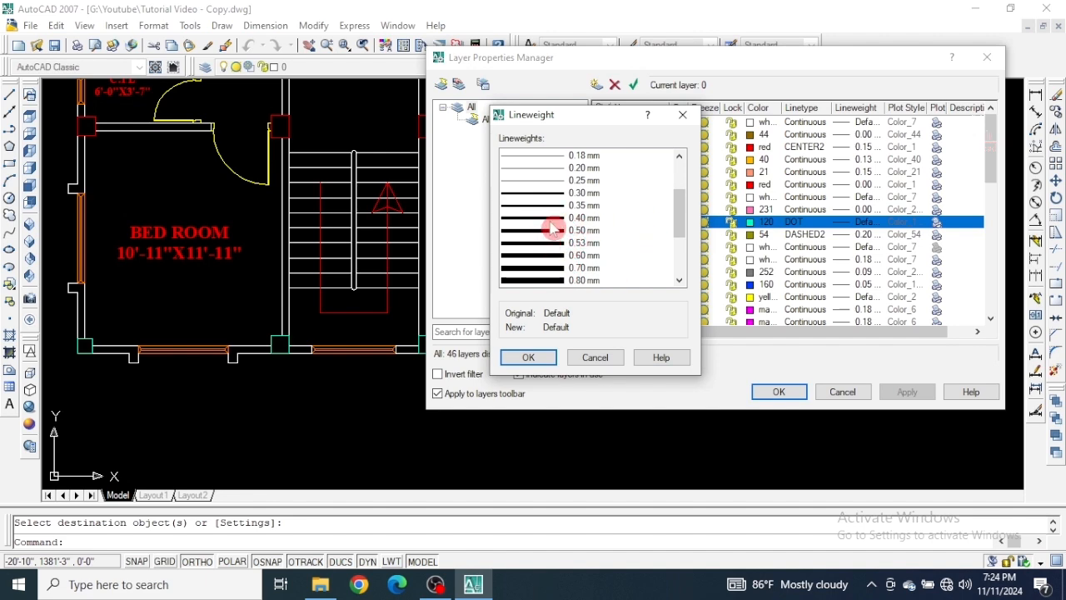
click(554, 219)
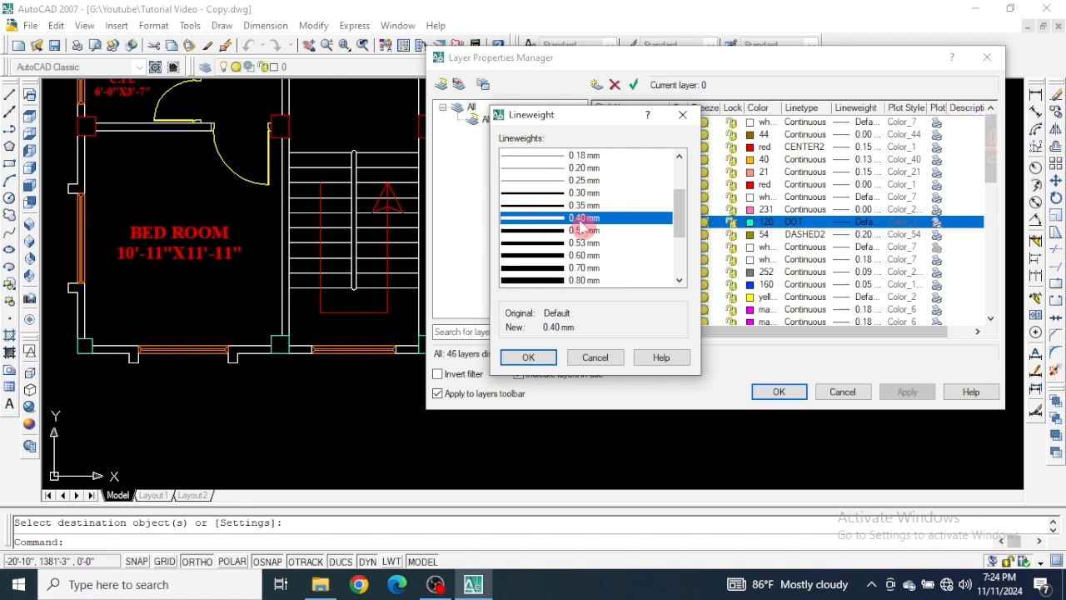
click(533, 359)
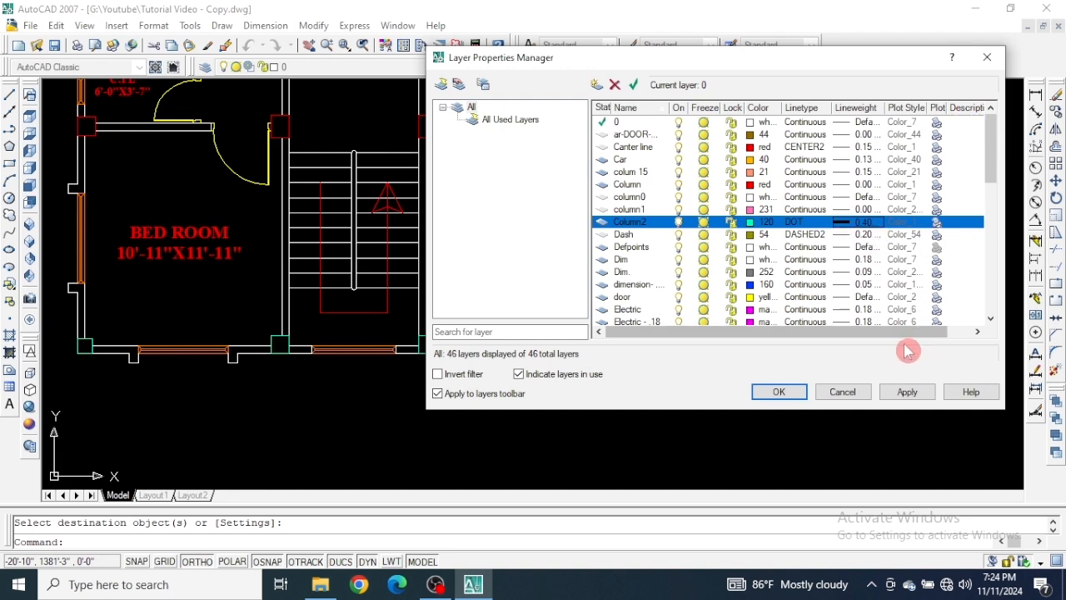
click(908, 392)
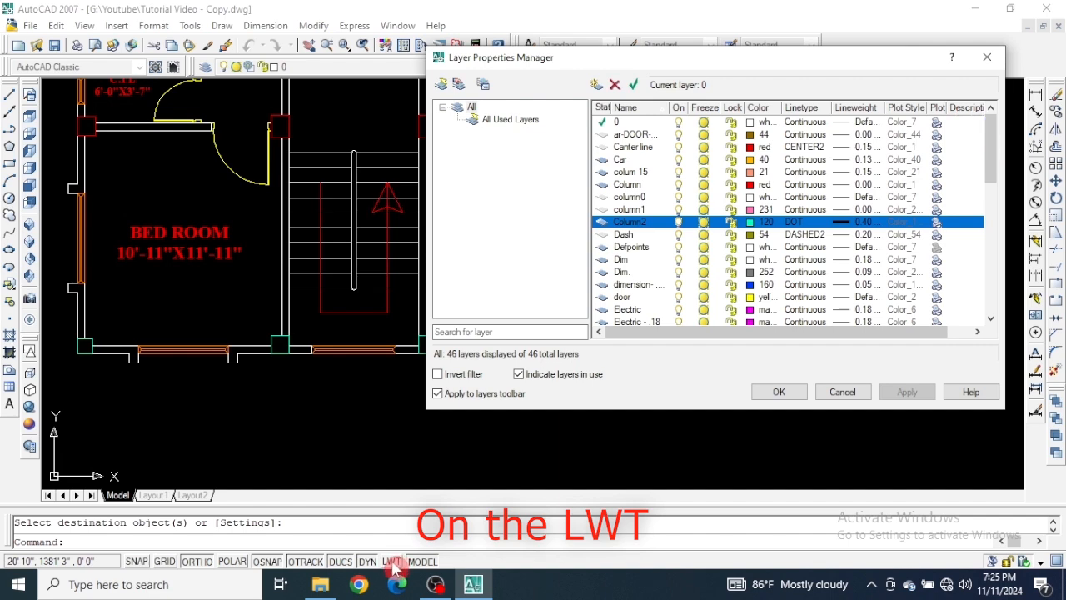
click(786, 396)
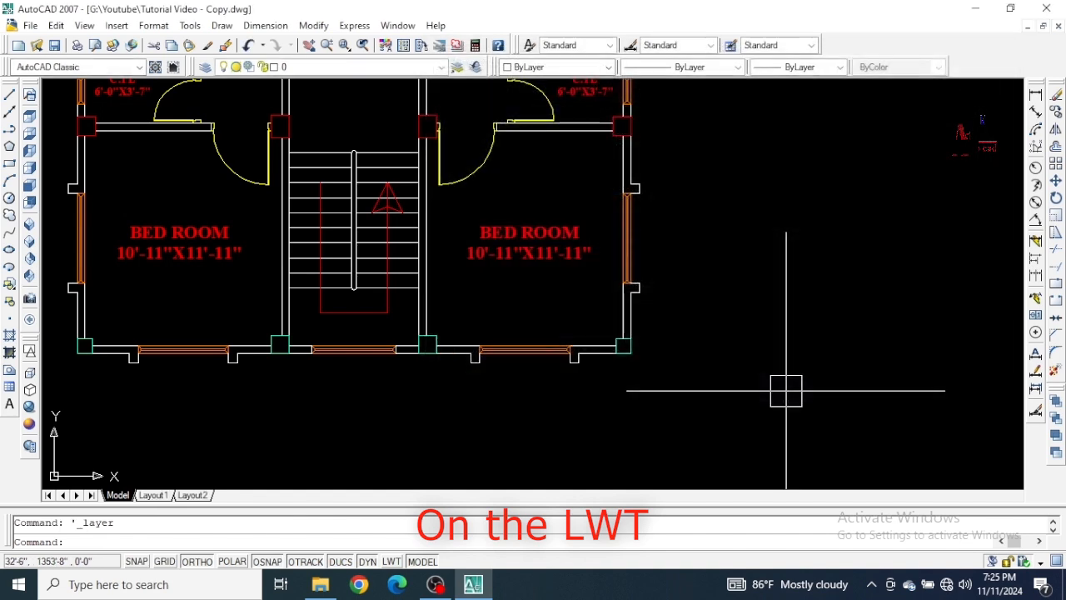
Turn on lineweight display and inspect the column at the plan's lower-right corner.
click(390, 563)
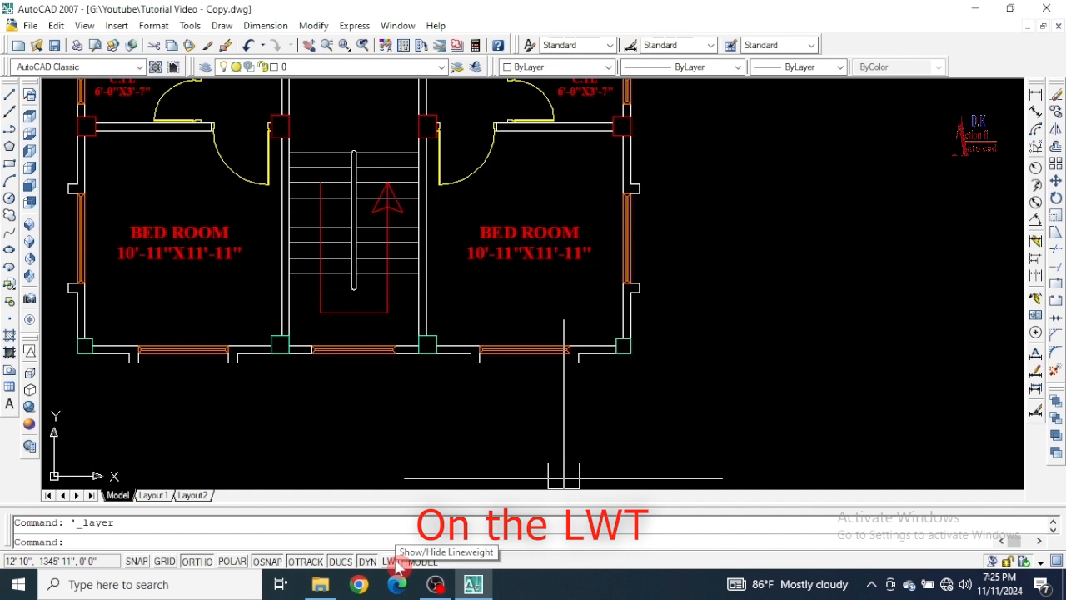
click(392, 561)
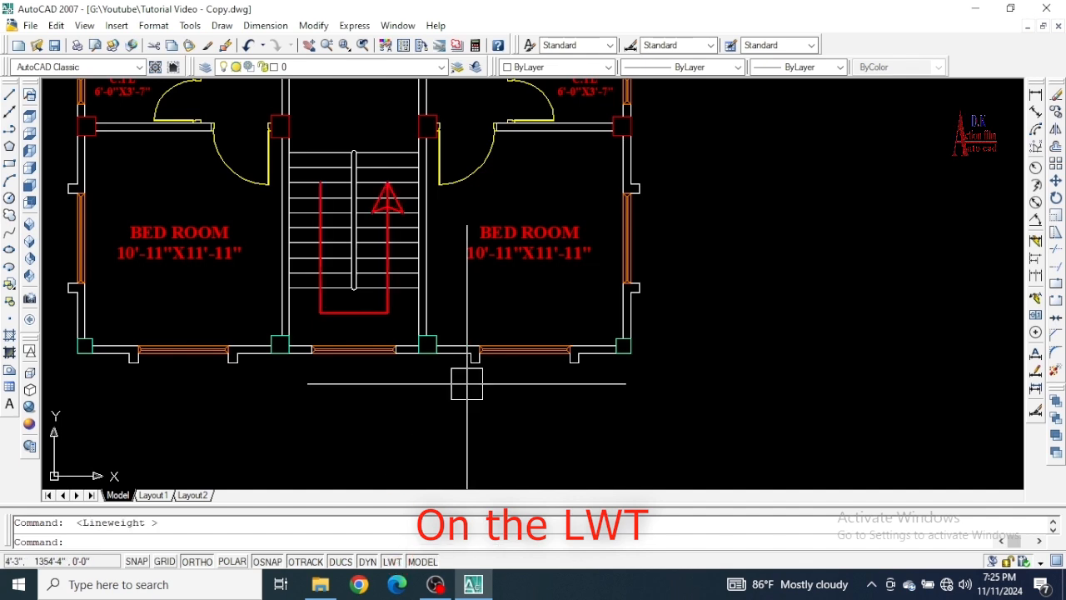
scroll(592, 366, up, 5)
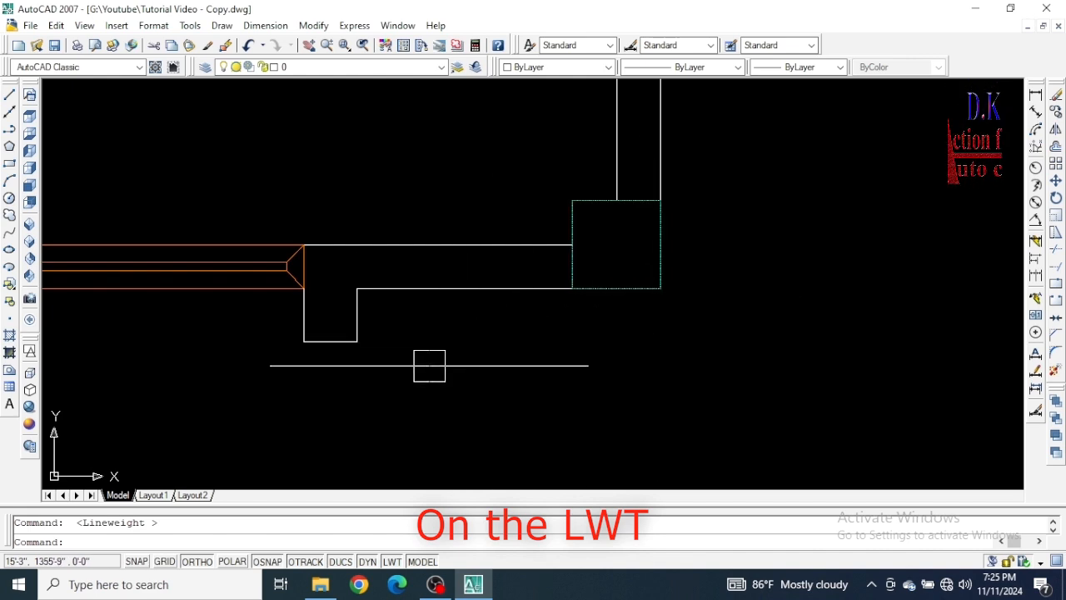
Change the Column2 layer's linetype to Continuous, apply it and close the layer manager.
scroll(471, 398, down, 2)
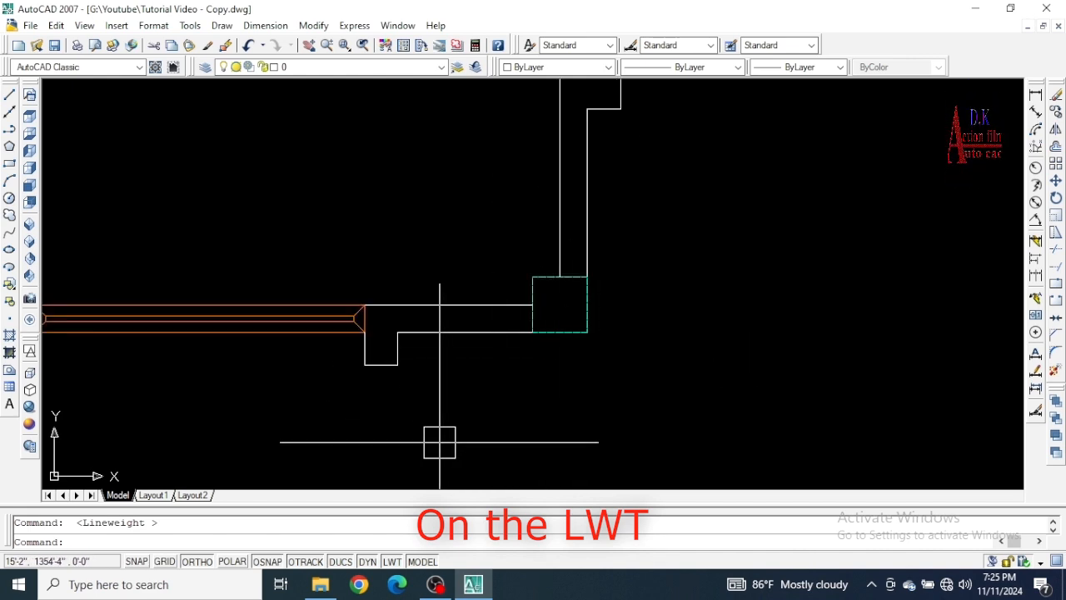
scroll(439, 441, down, 4)
middle_drag(401, 405, 628, 407)
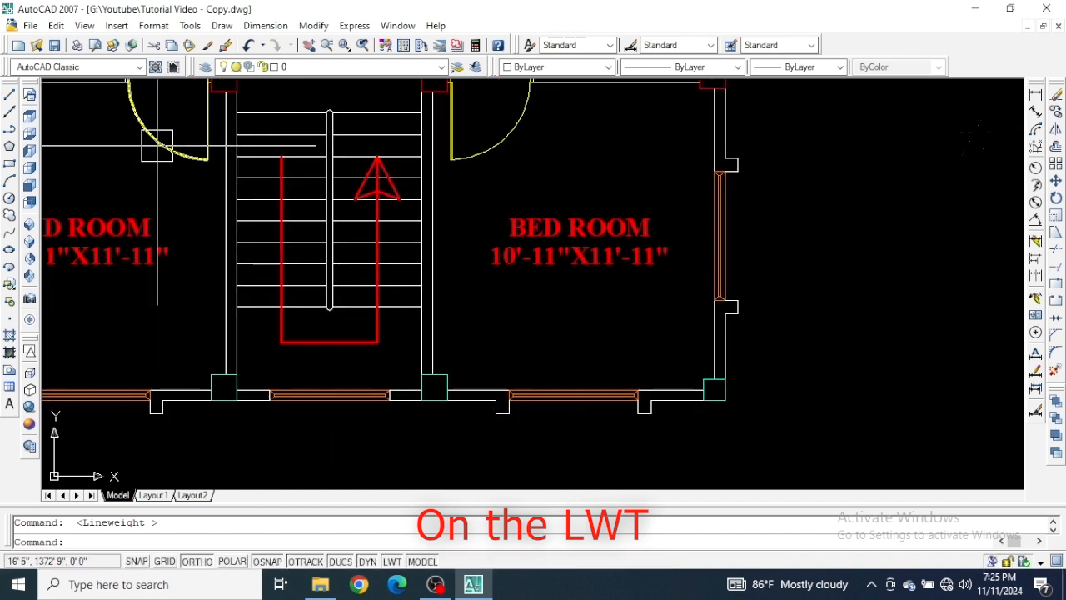
click(213, 68)
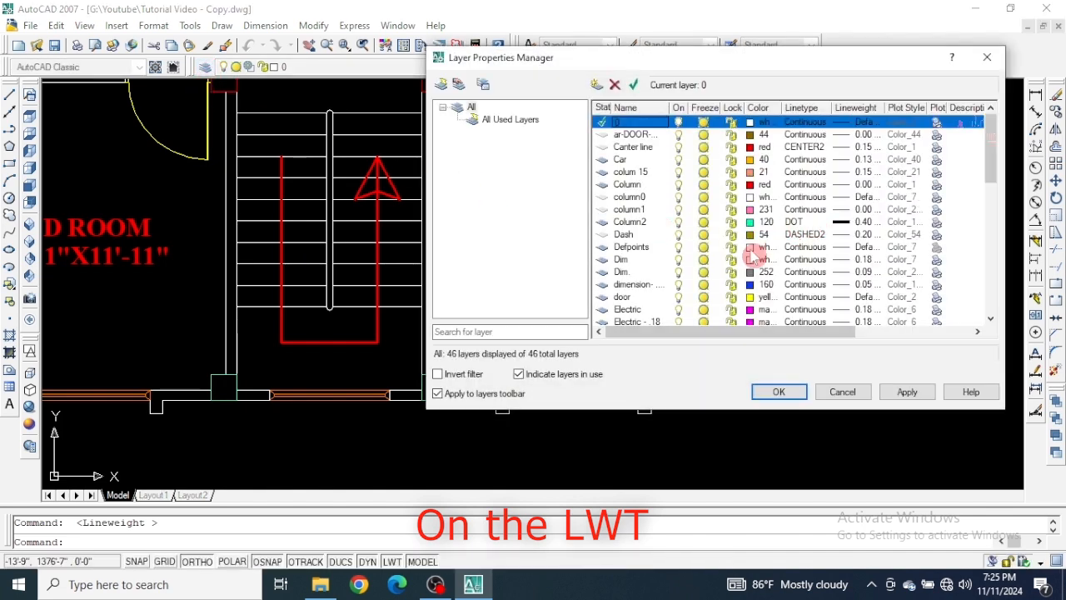
click(806, 221)
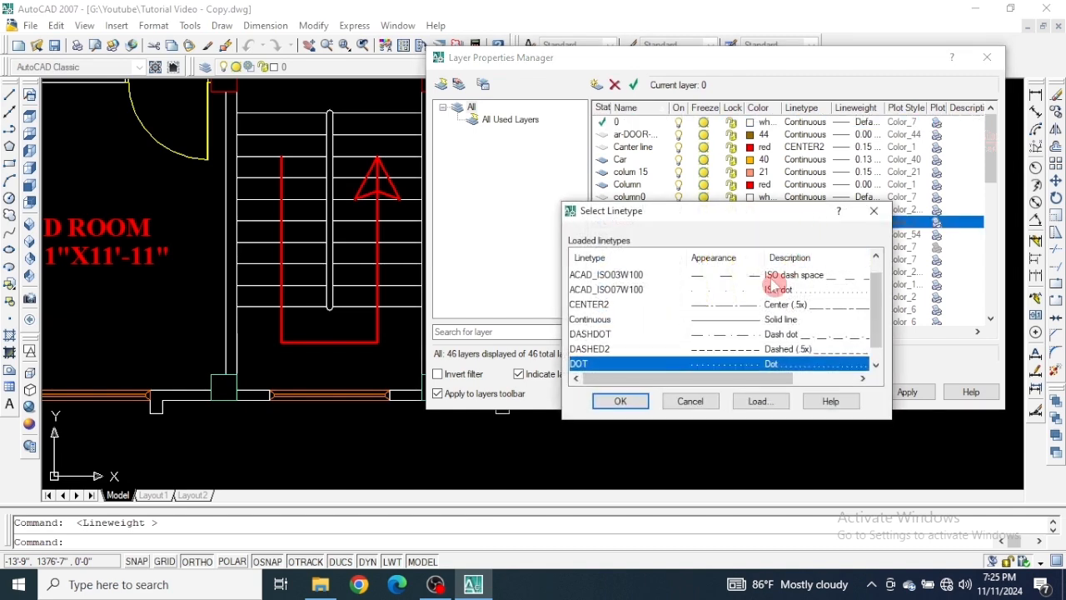
click(750, 321)
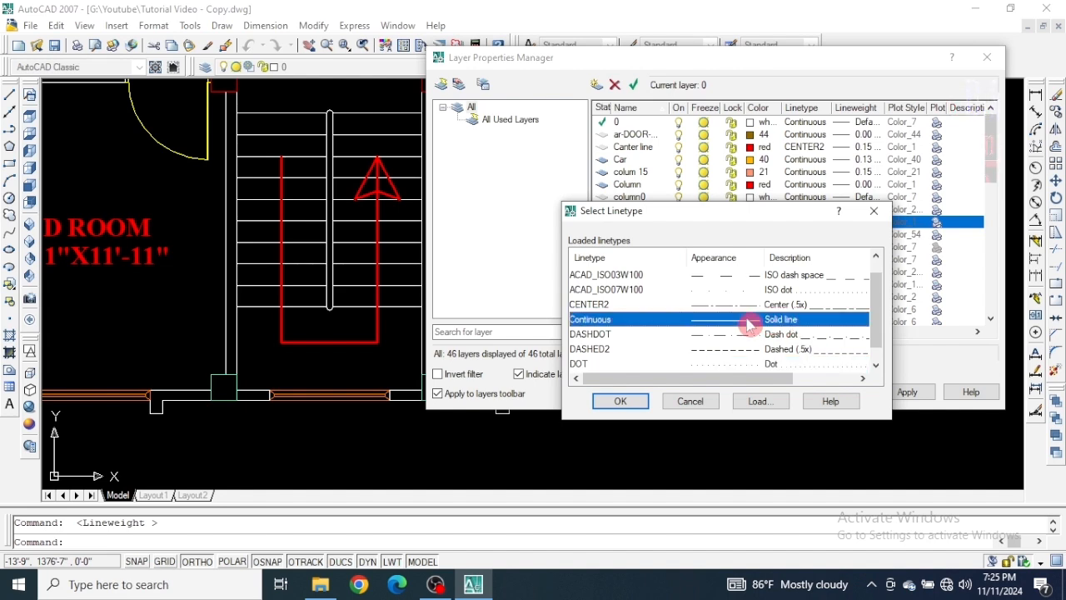
click(626, 401)
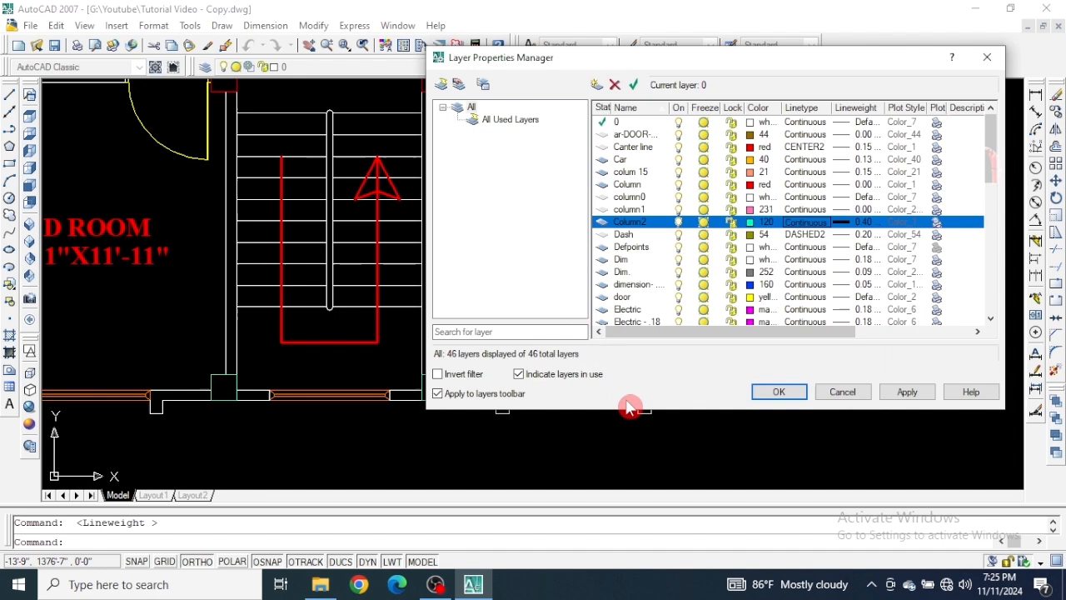
click(906, 392)
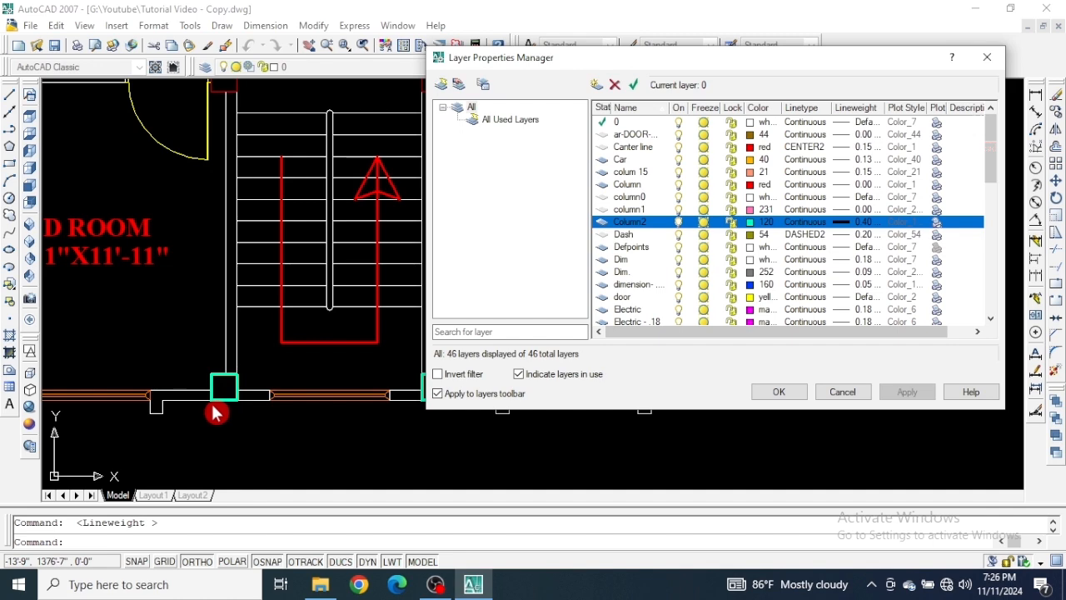
click(779, 394)
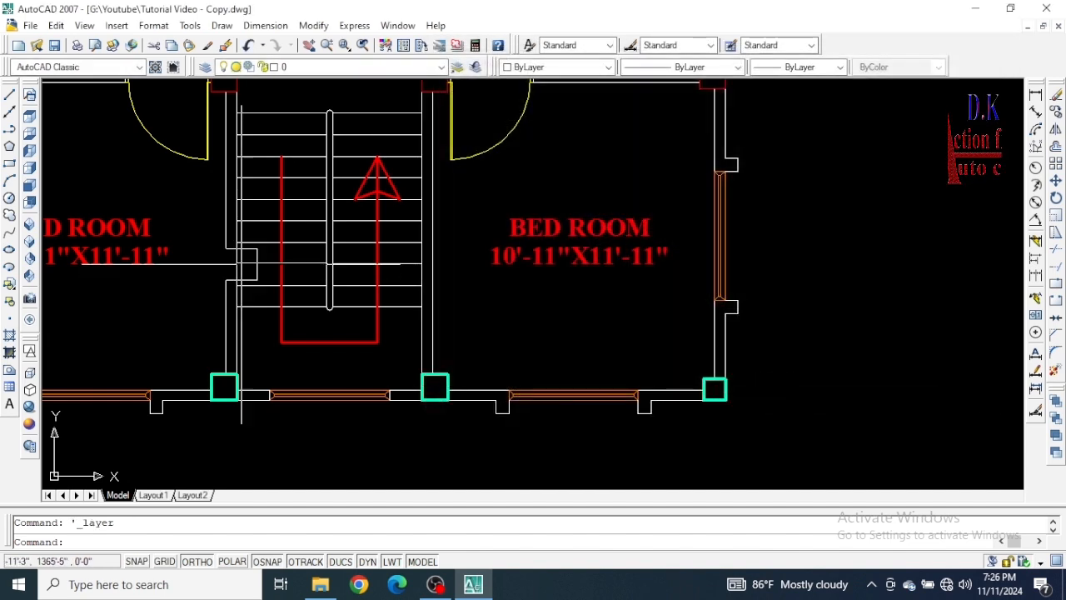
Check which layer the door swing between the left attached toilet and dining area belongs to, leaving it deselected.
scroll(459, 356, down, 3)
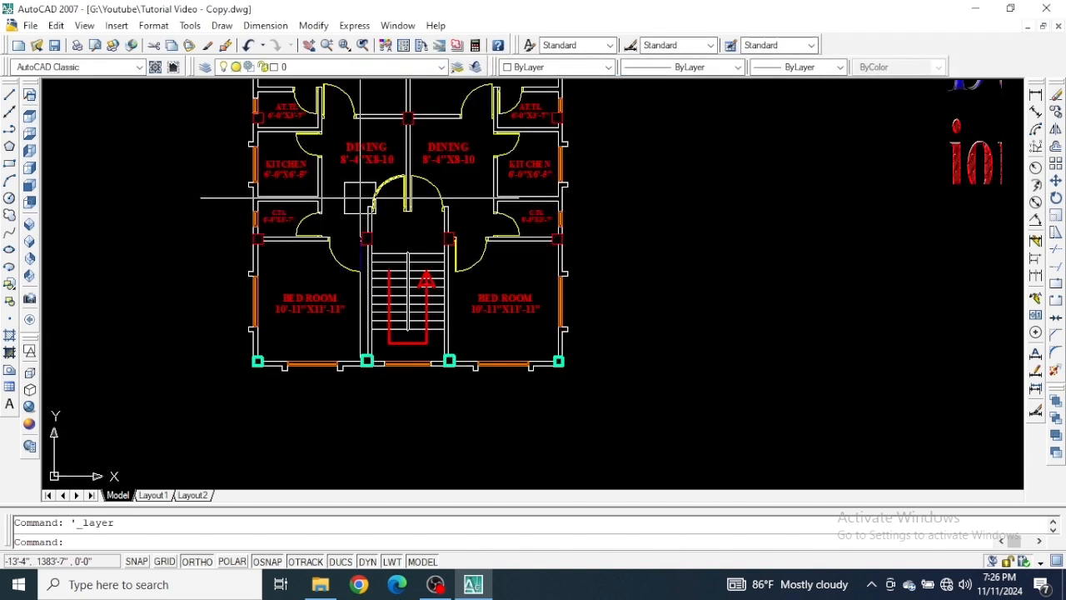
scroll(359, 197, up, 4)
middle_drag(341, 193, 381, 370)
scroll(369, 250, down, 3)
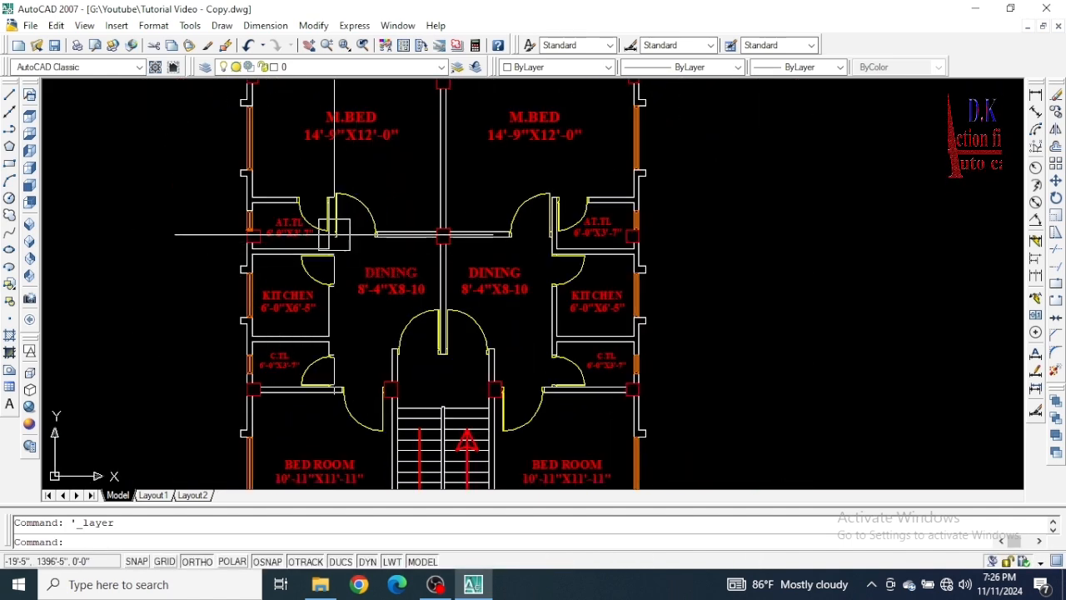
scroll(384, 188, up, 4)
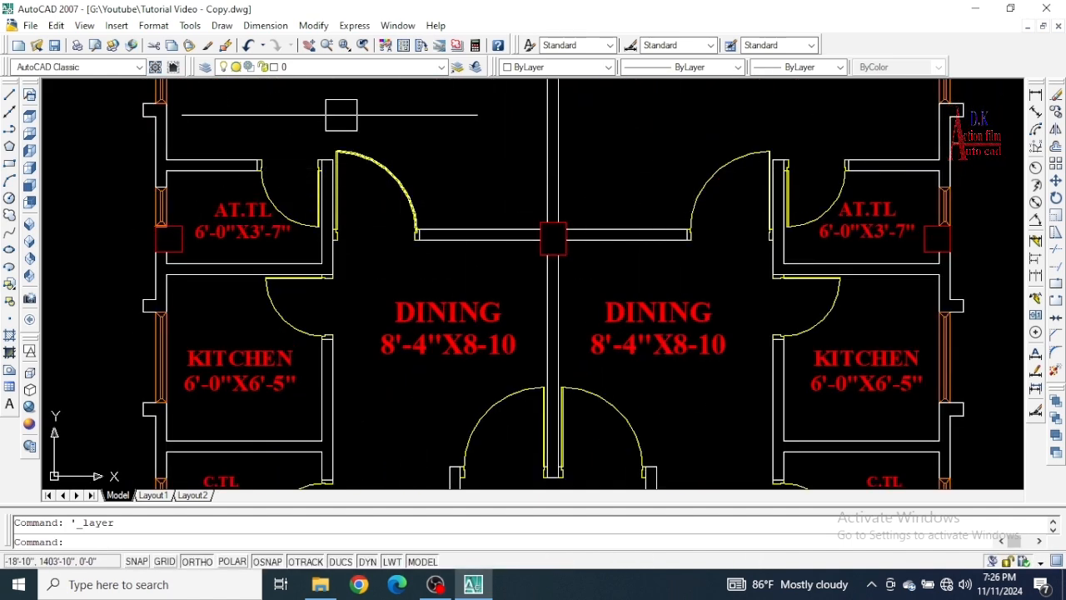
click(379, 223)
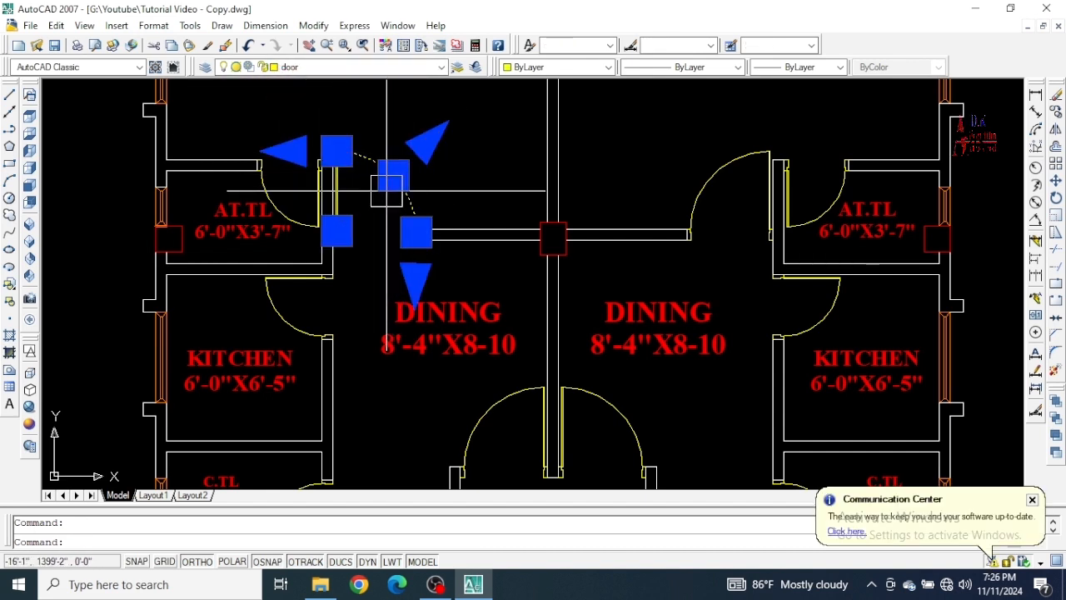
key(Escape)
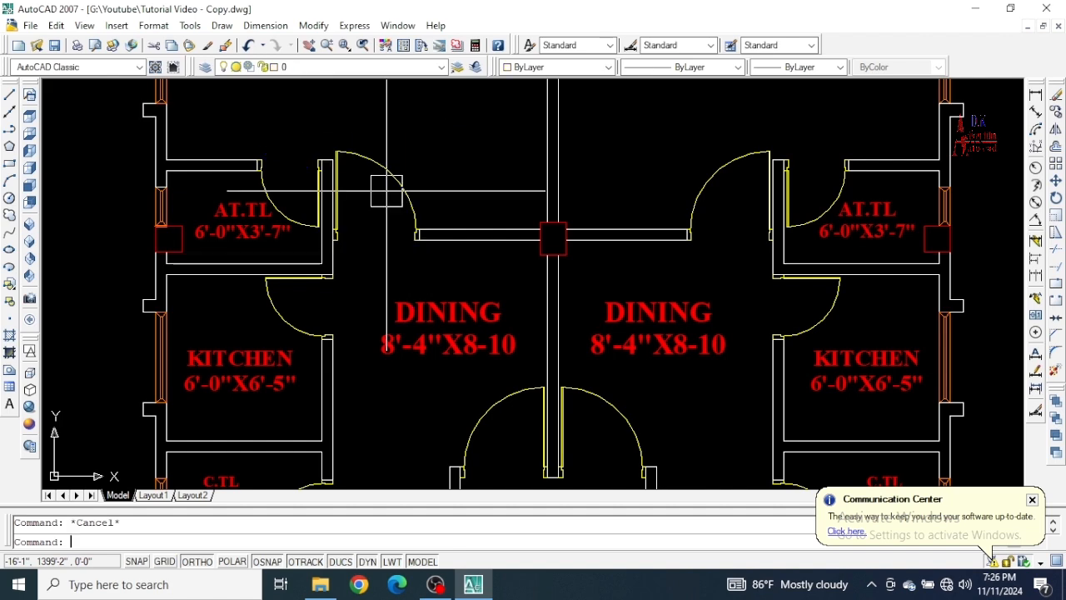
Turn off the door layer, apply it and move the layer manager aside to check the plan.
click(206, 67)
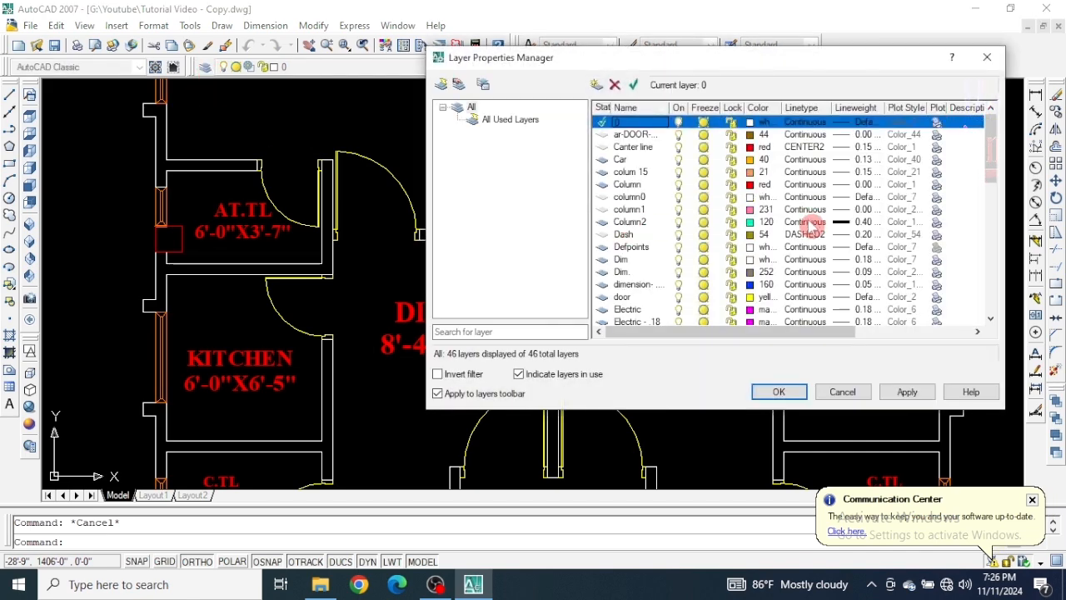
scroll(747, 195, down, 2)
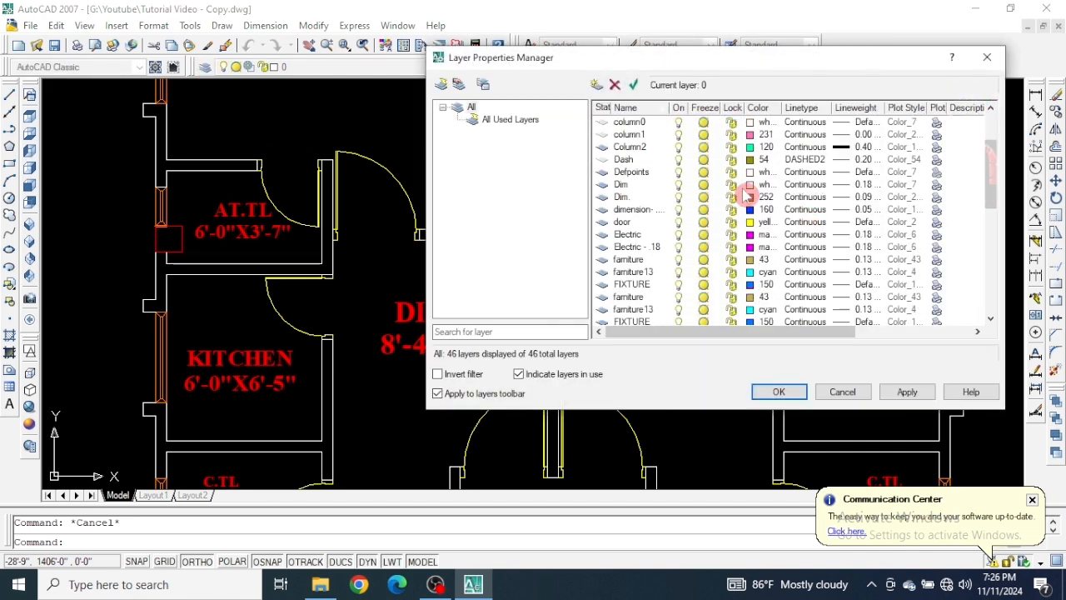
click(682, 224)
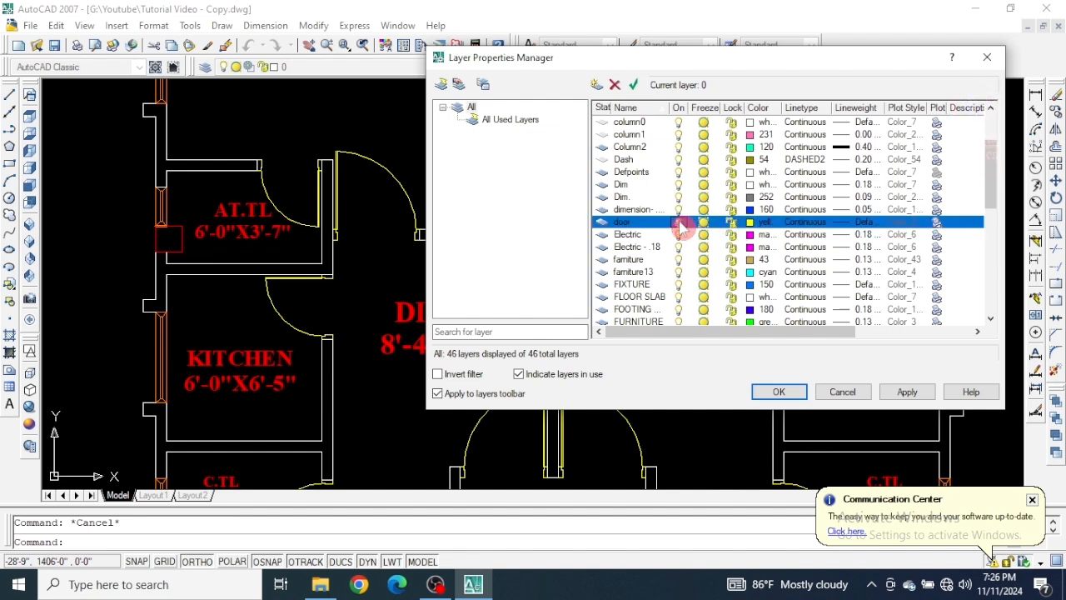
click(907, 393)
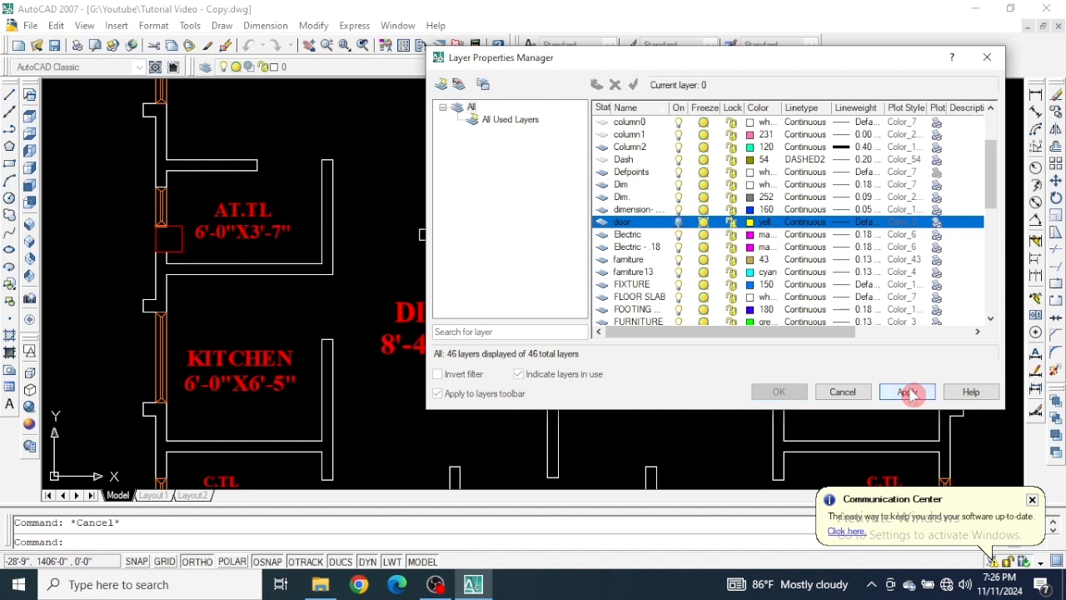
click(803, 397)
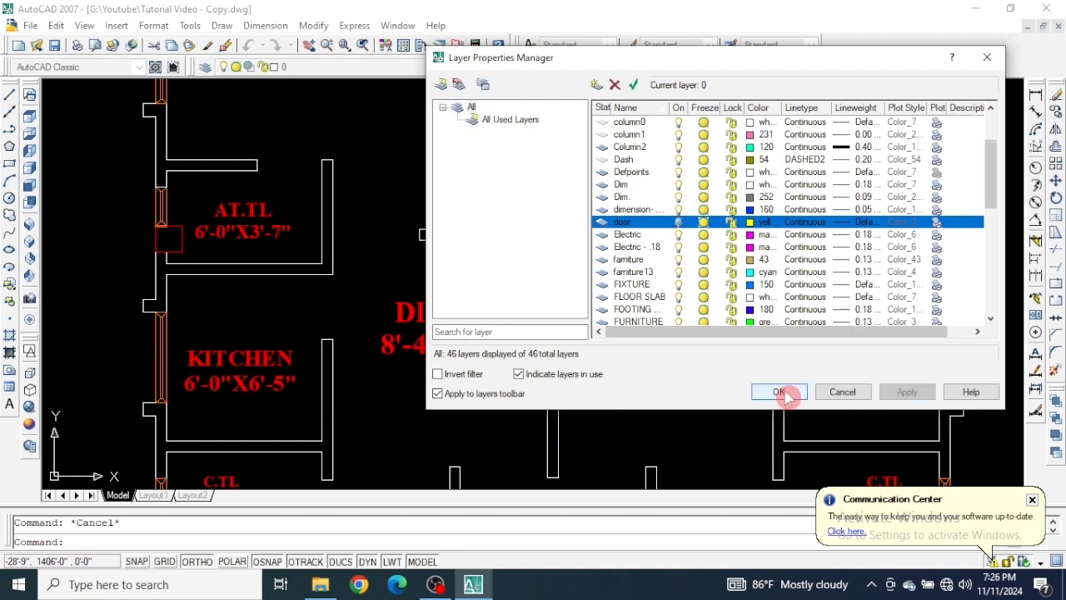
drag(745, 60, 684, 117)
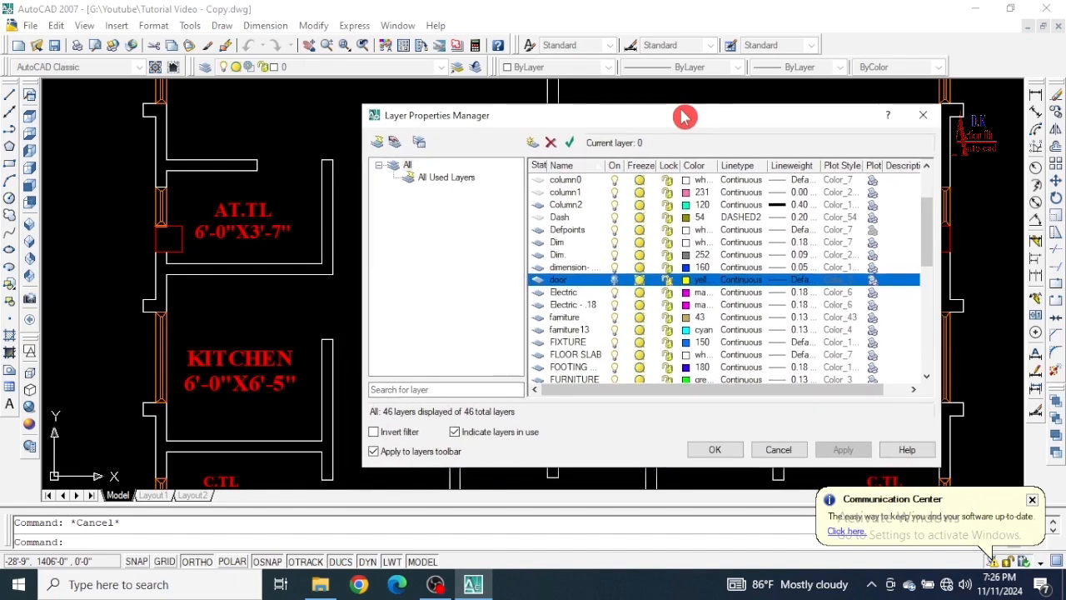
Turn off the Windows layer, apply it and shift the layer manager to check the walls.
scroll(614, 288, down, 2)
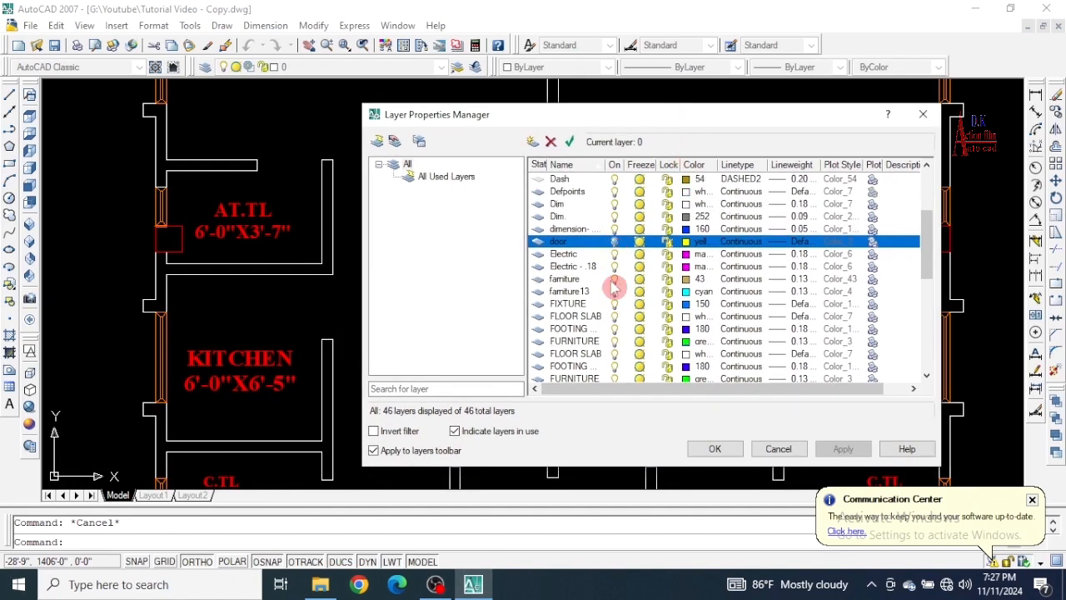
scroll(614, 287, down, 6)
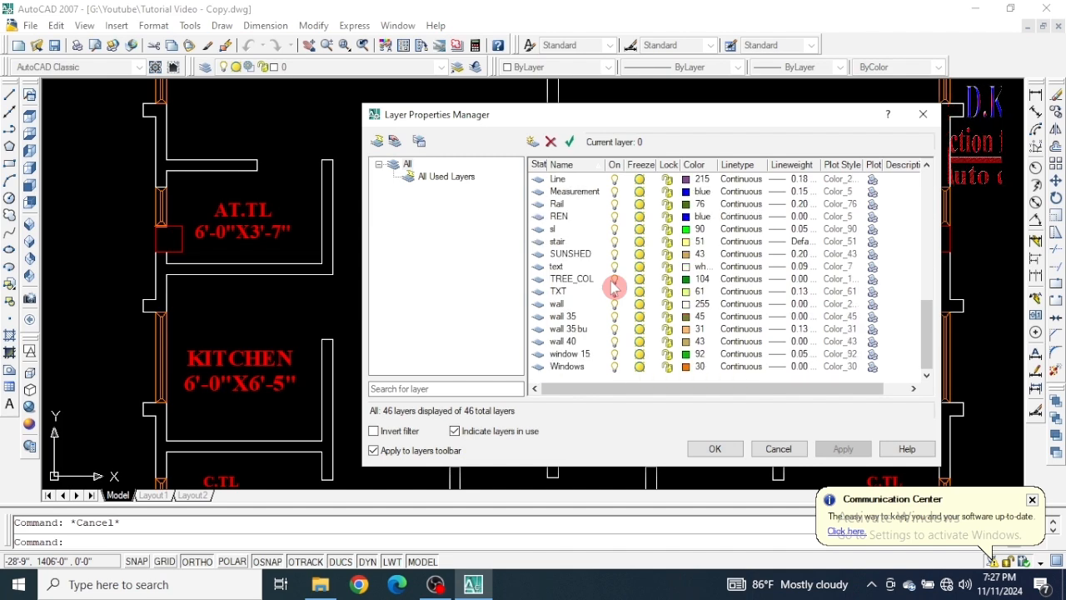
click(615, 366)
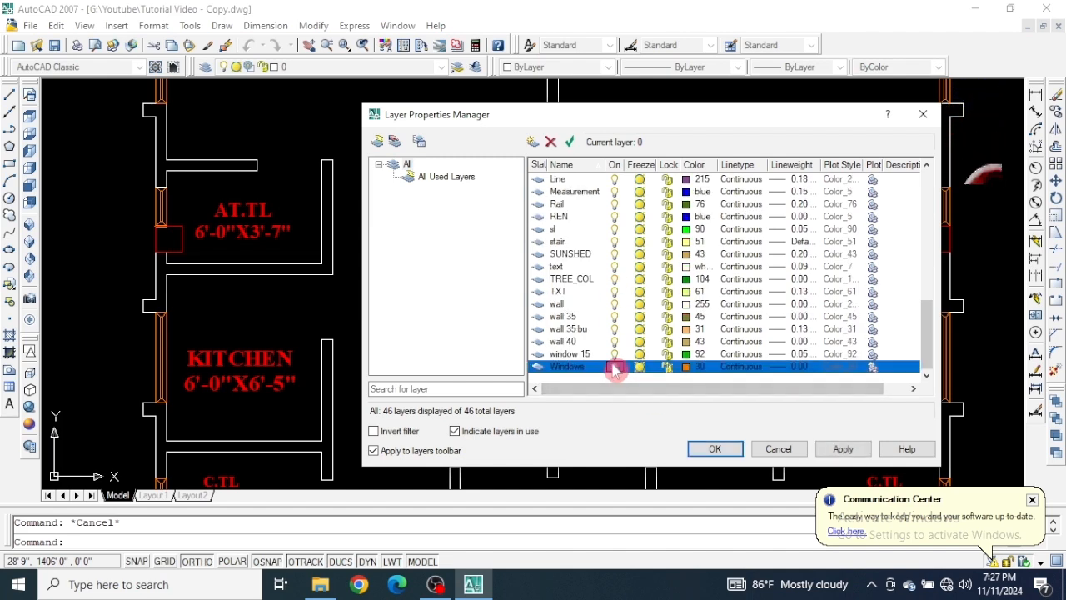
click(840, 448)
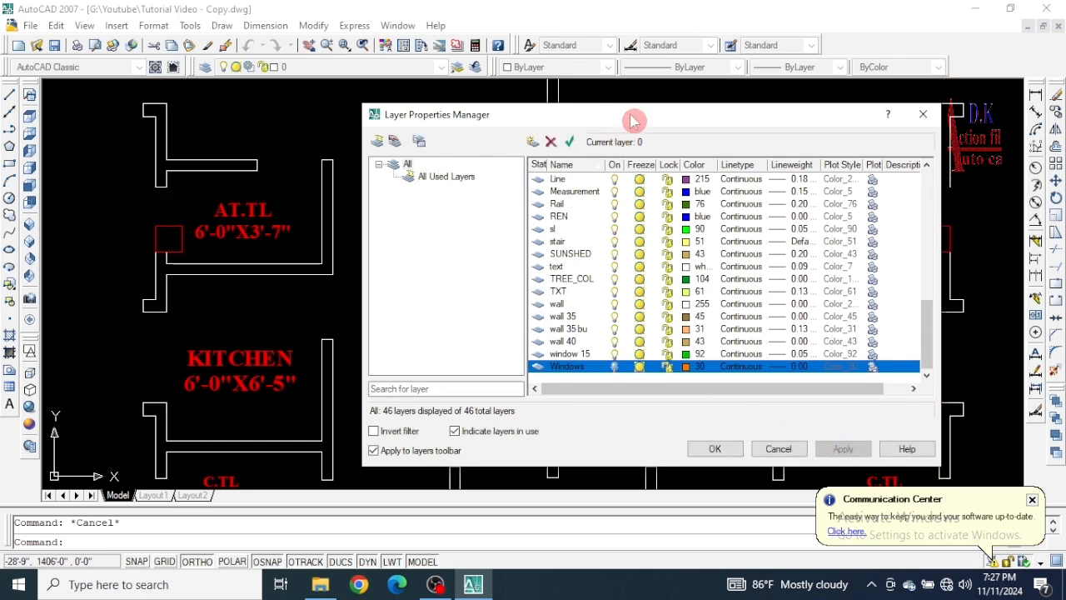
mouse_move(634, 117)
mouse_down()
mouse_move(628, 312)
mouse_move(569, 498)
mouse_move(571, 297)
mouse_move(591, 126)
mouse_move(606, 112)
mouse_up()
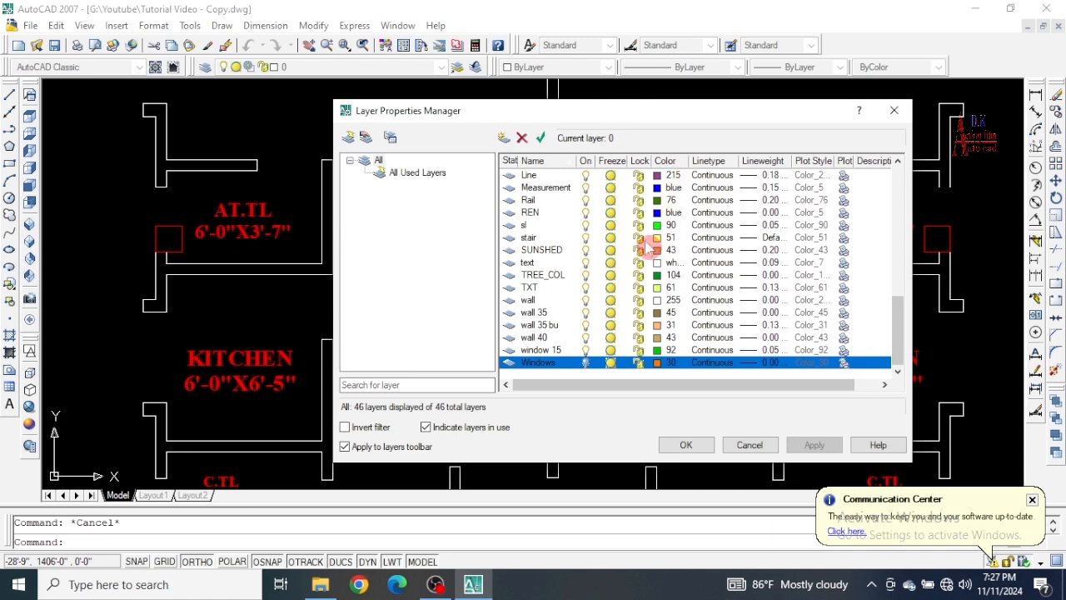
Set the Column layer's color to index 90, apply it and close the layer manager.
scroll(648, 249, up, 9)
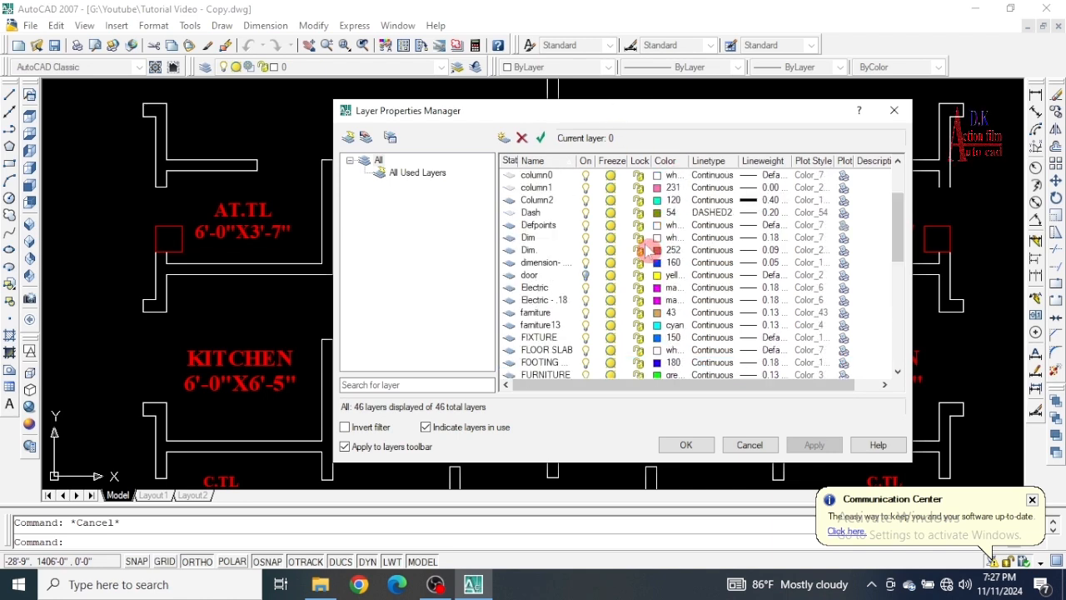
scroll(648, 248, up, 2)
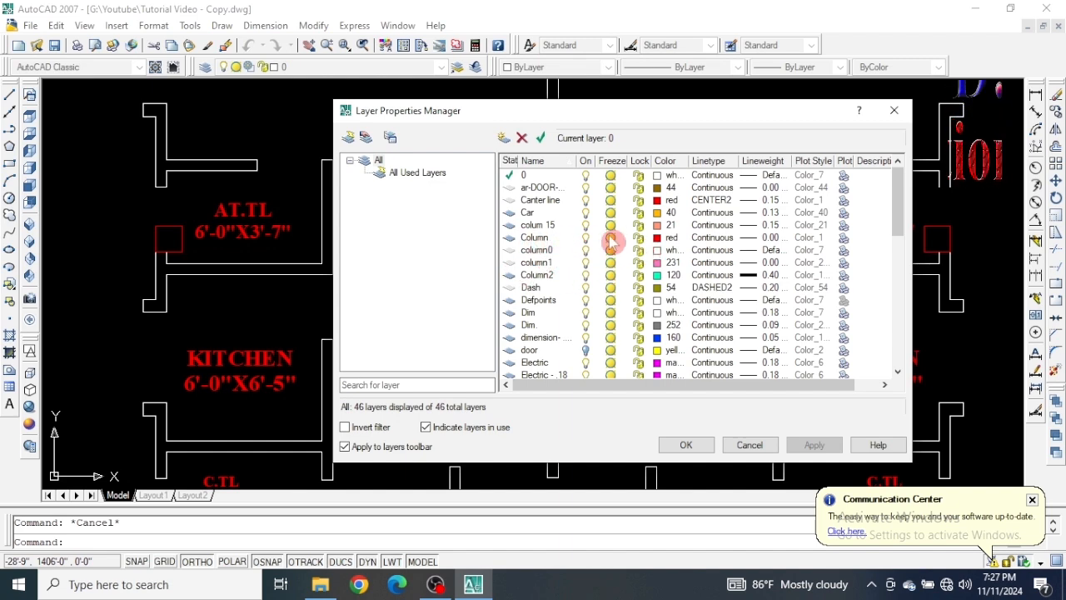
click(660, 239)
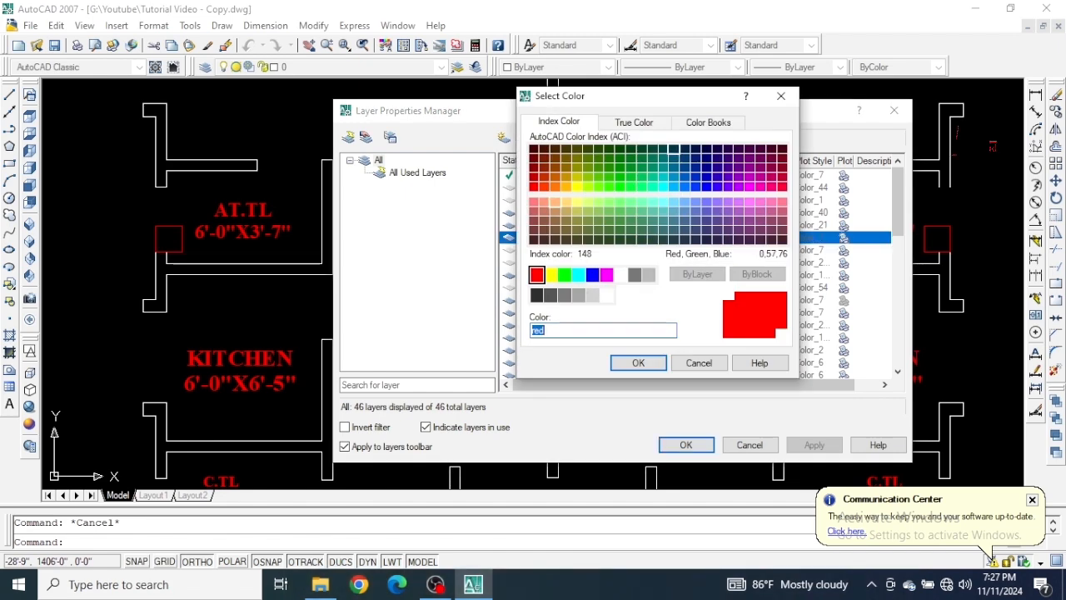
drag(642, 108, 371, 122)
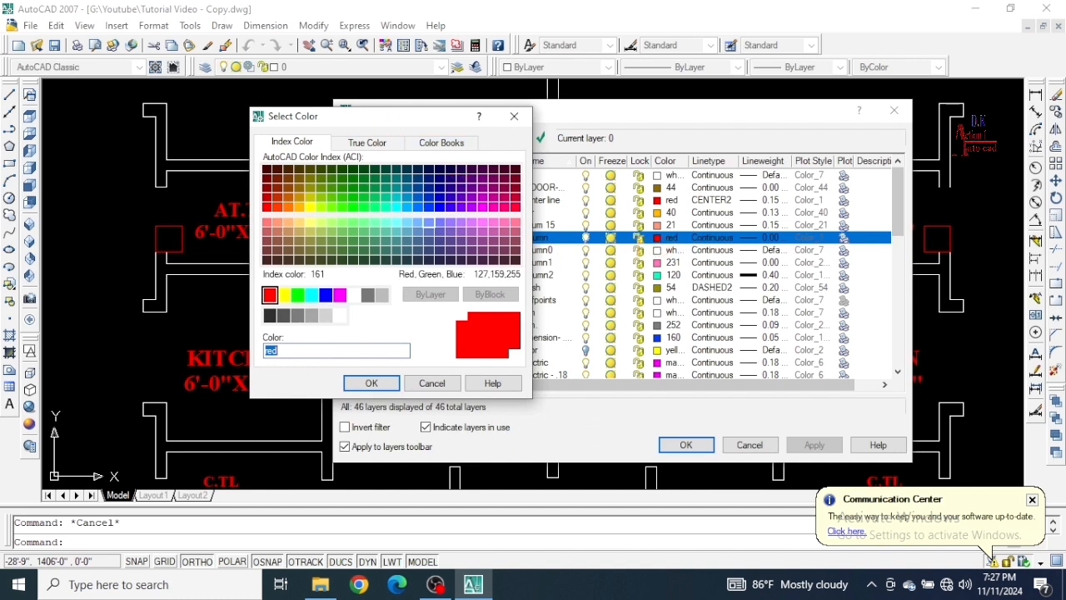
click(352, 207)
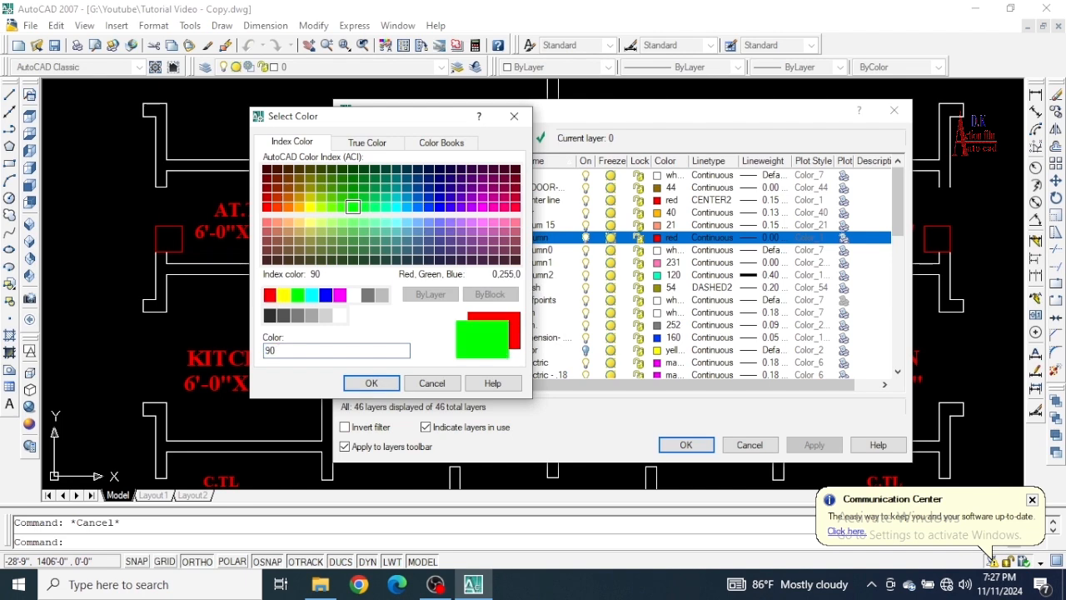
click(366, 382)
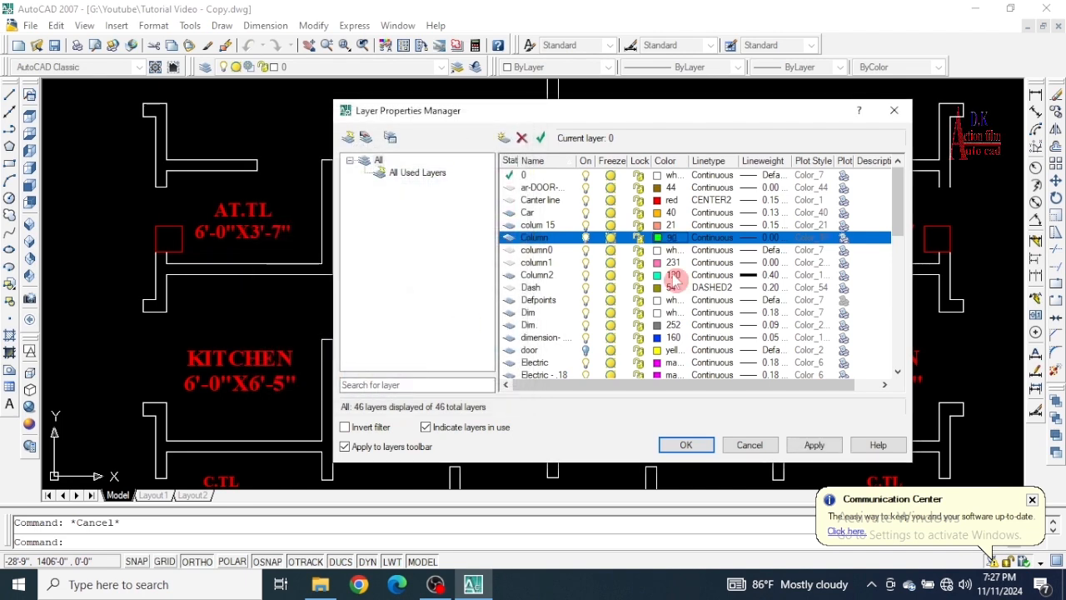
click(815, 446)
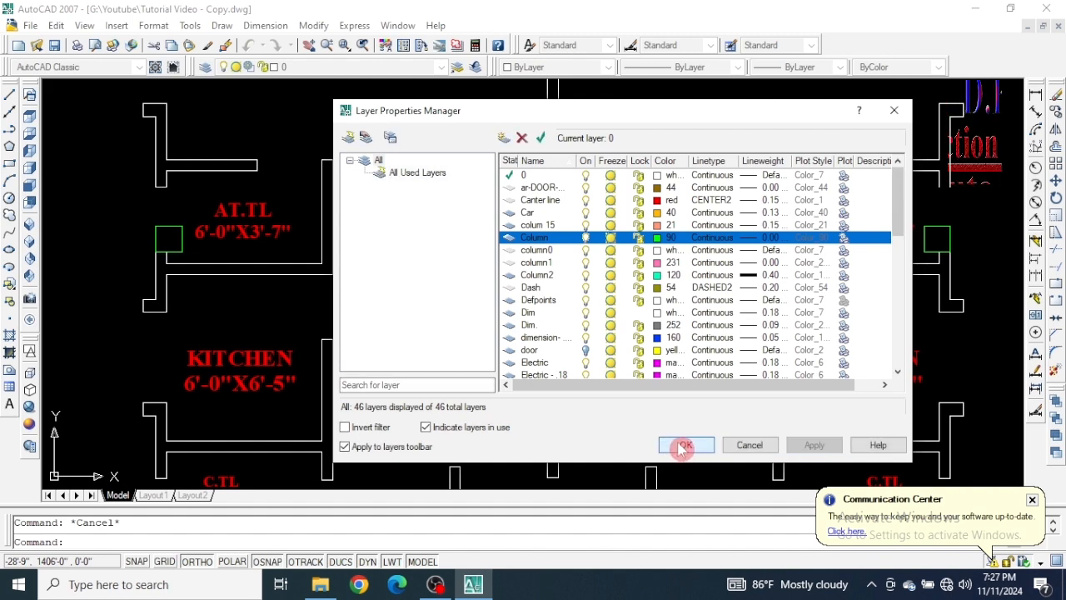
click(683, 447)
Inspect the columns across the floor plan, then the lineweight of the column at the plan's lower-right corner.
scroll(521, 186, down, 3)
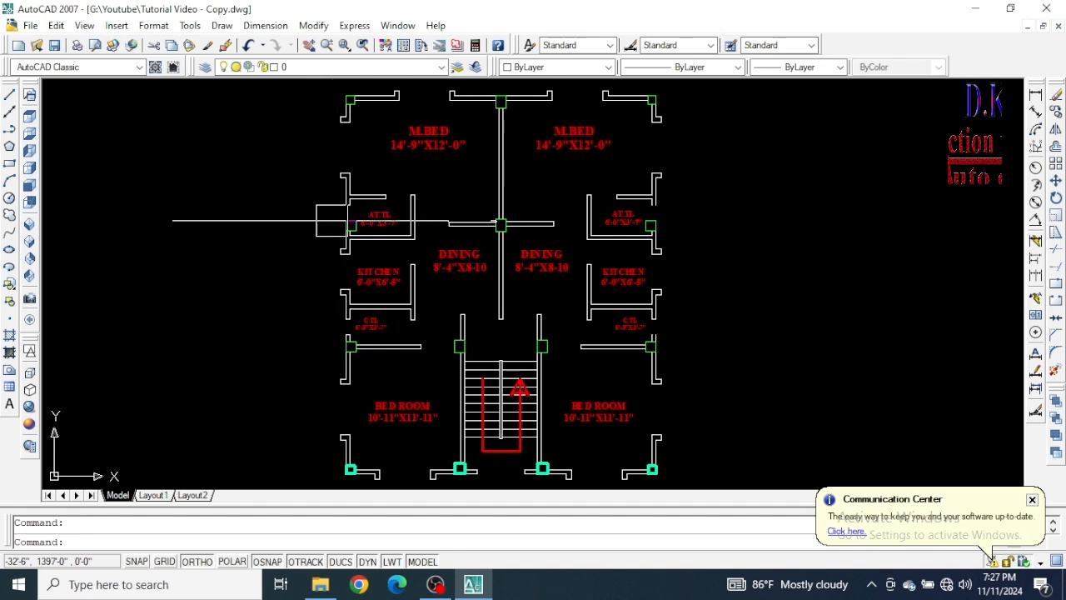
middle_drag(717, 316, 710, 266)
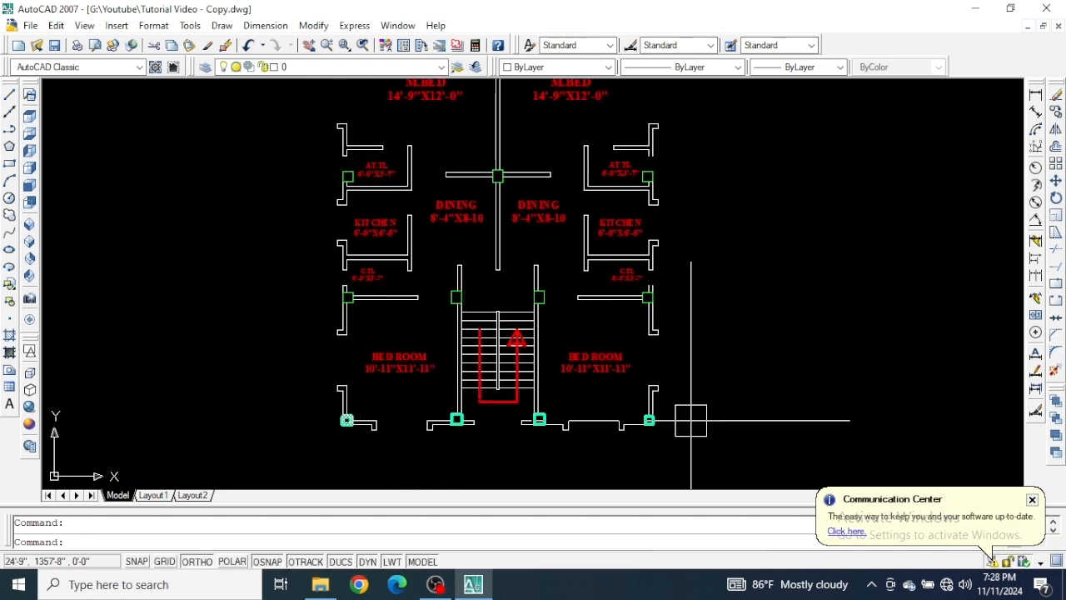
scroll(665, 423, up, 3)
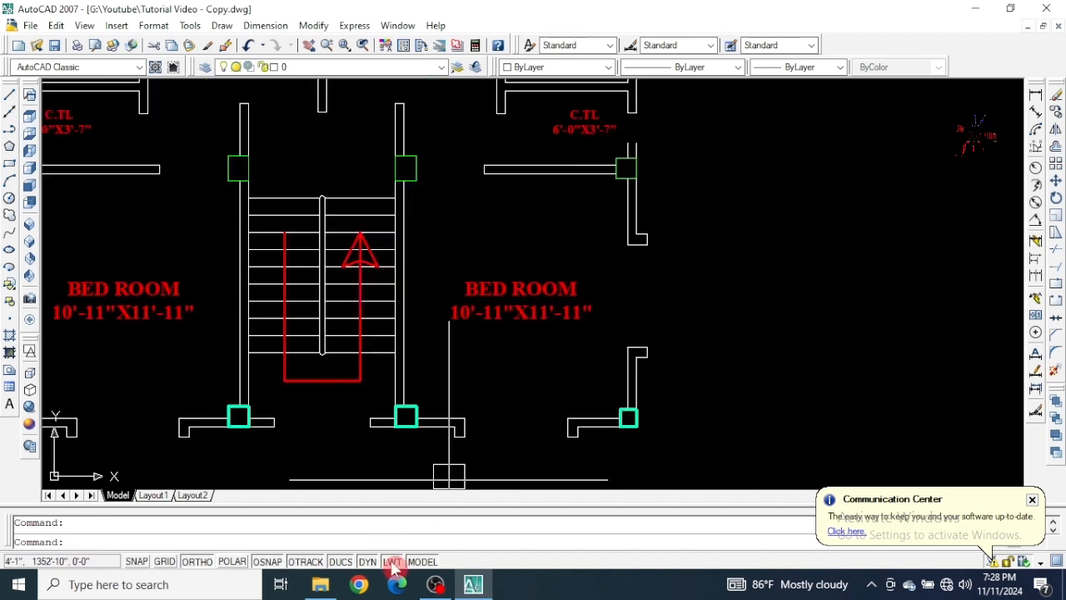
scroll(631, 438, up, 5)
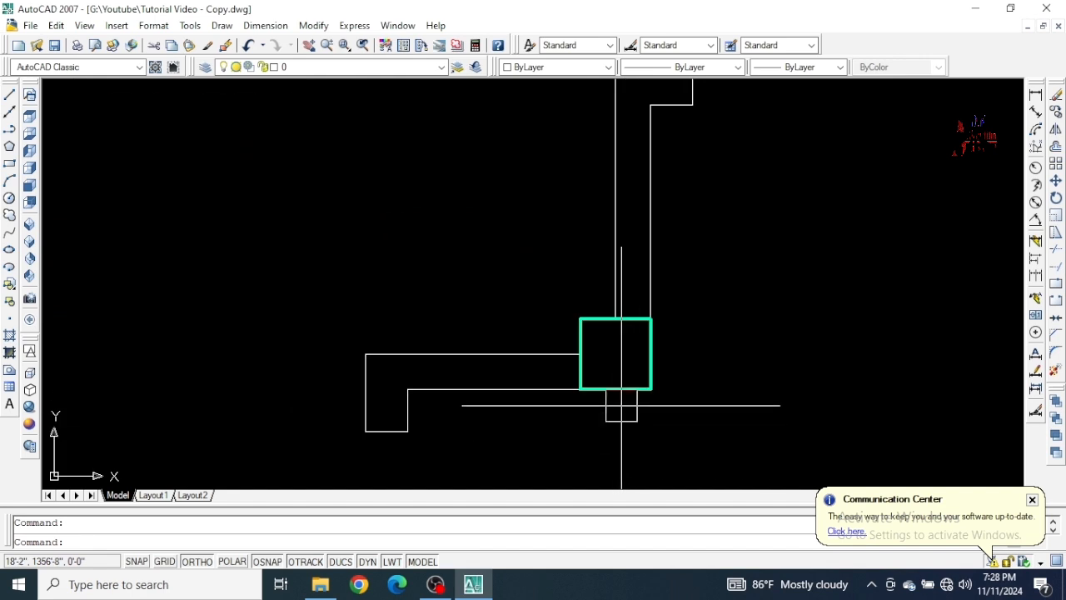
Turn off the lineweight display for the drawing.
middle_drag(633, 384, 686, 266)
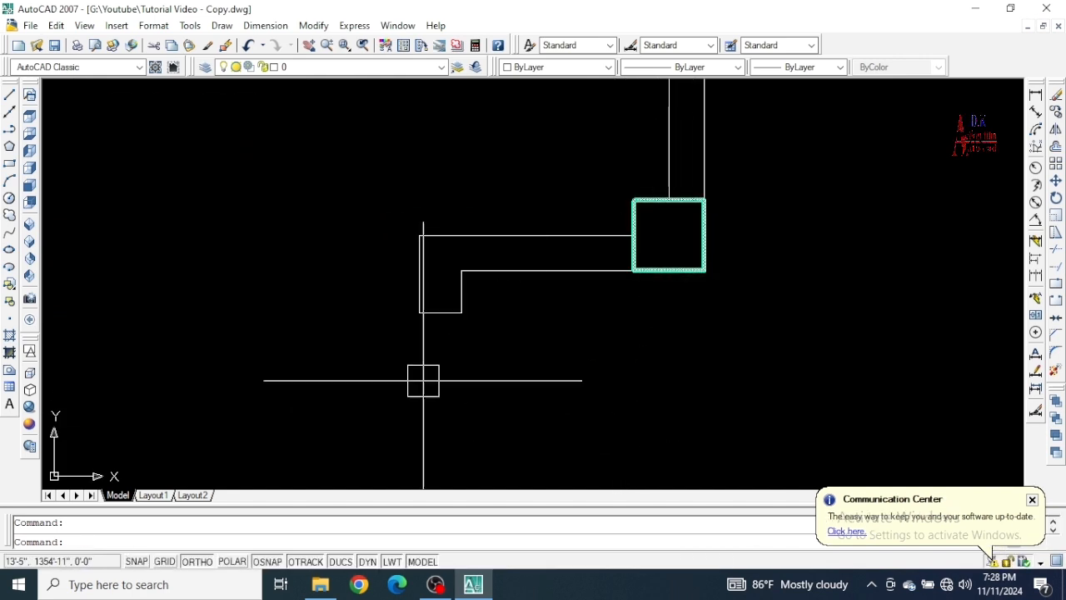
click(391, 561)
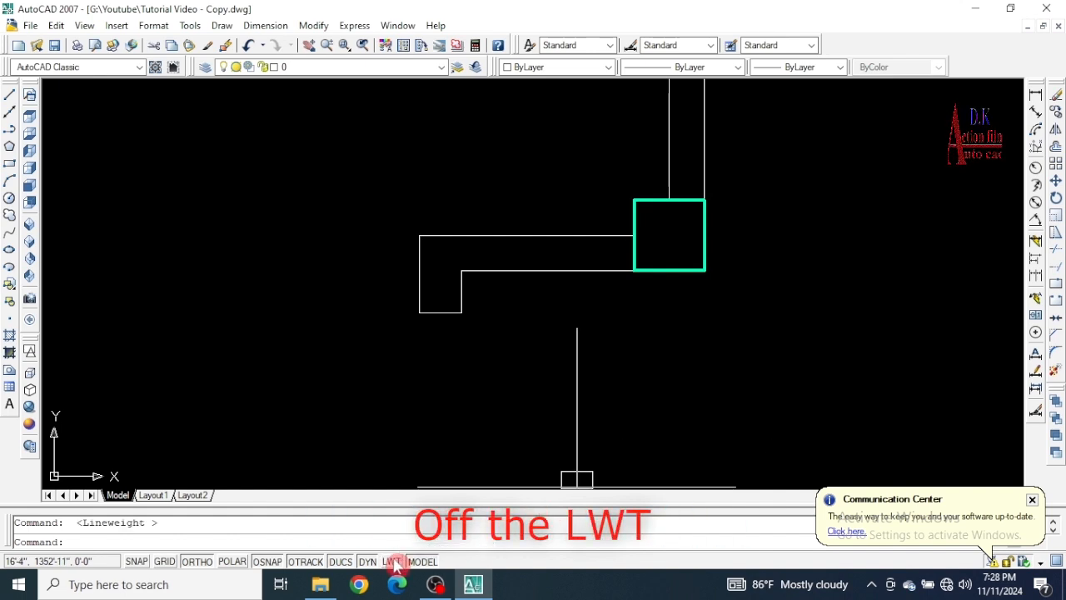
scroll(769, 329, down, 6)
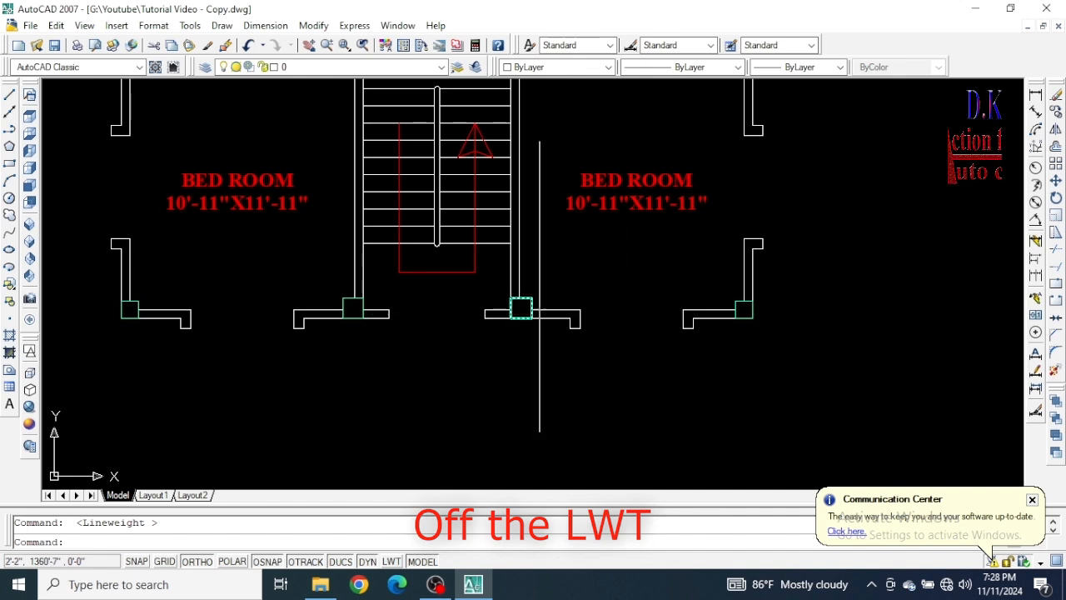
Select the column at the lower-right bedroom's outer corner to check its layer and color, and clear the selection.
mouse_move(595, 194)
middle_down()
mouse_move(542, 303)
mouse_move(475, 309)
middle_up()
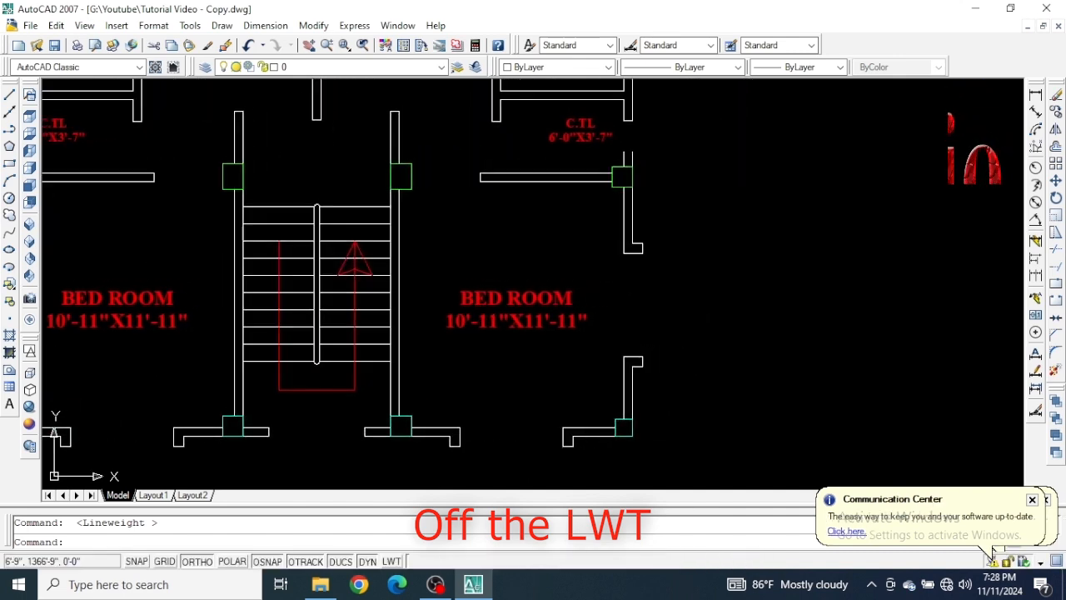
scroll(650, 421, up, 5)
click(661, 421)
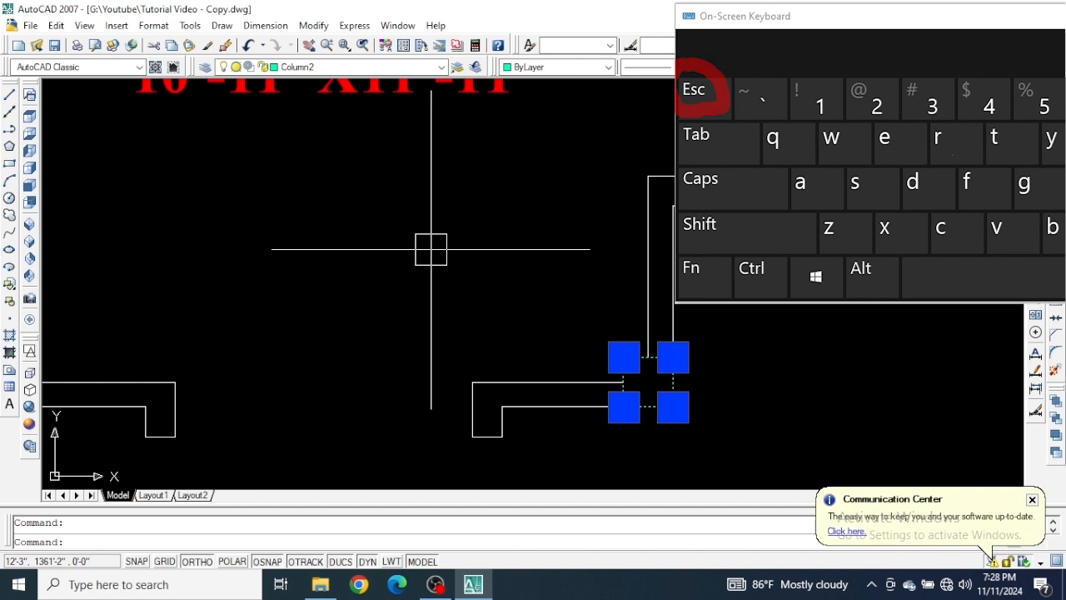
key(Escape)
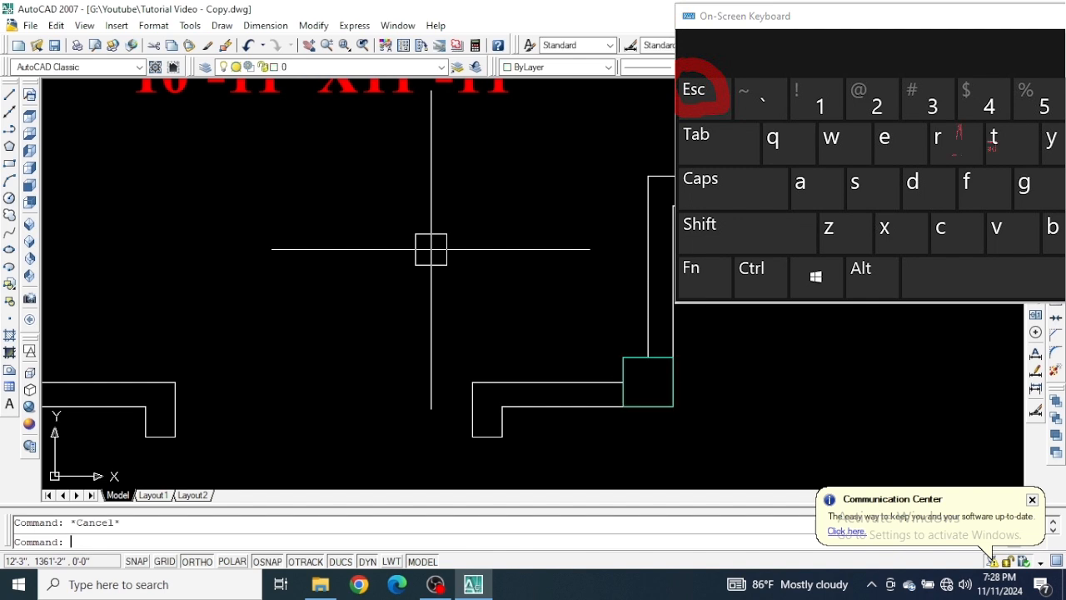
Check the layer and color of the column at the right outer wall between the C.TL and bedroom, and review the whole plan.
scroll(431, 248, down, 4)
middle_drag(431, 248, 395, 427)
middle_drag(545, 96, 539, 191)
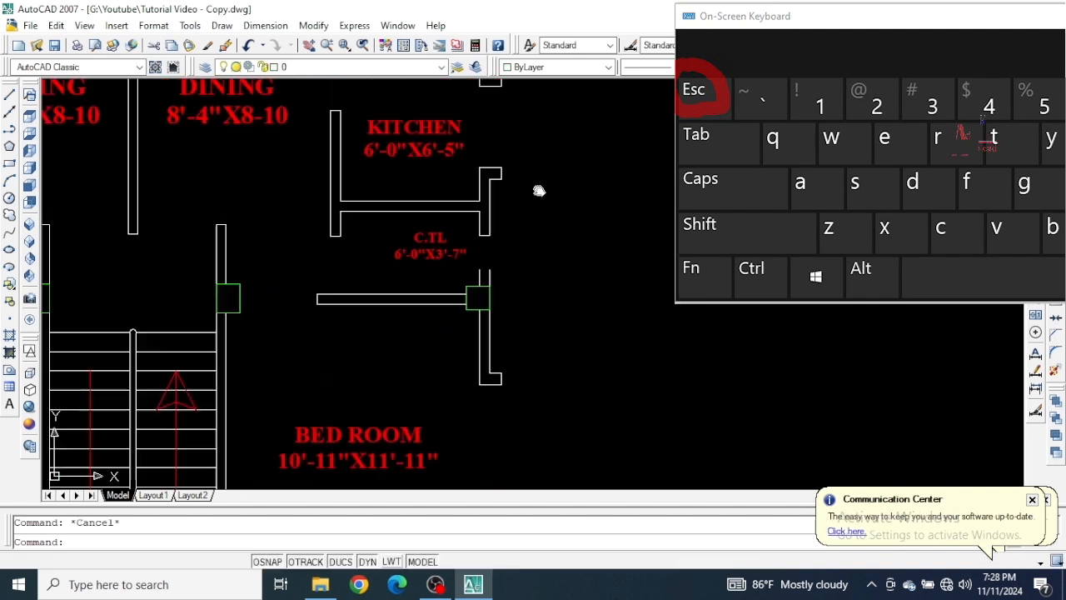
scroll(443, 309, up, 4)
scroll(480, 301, up, 3)
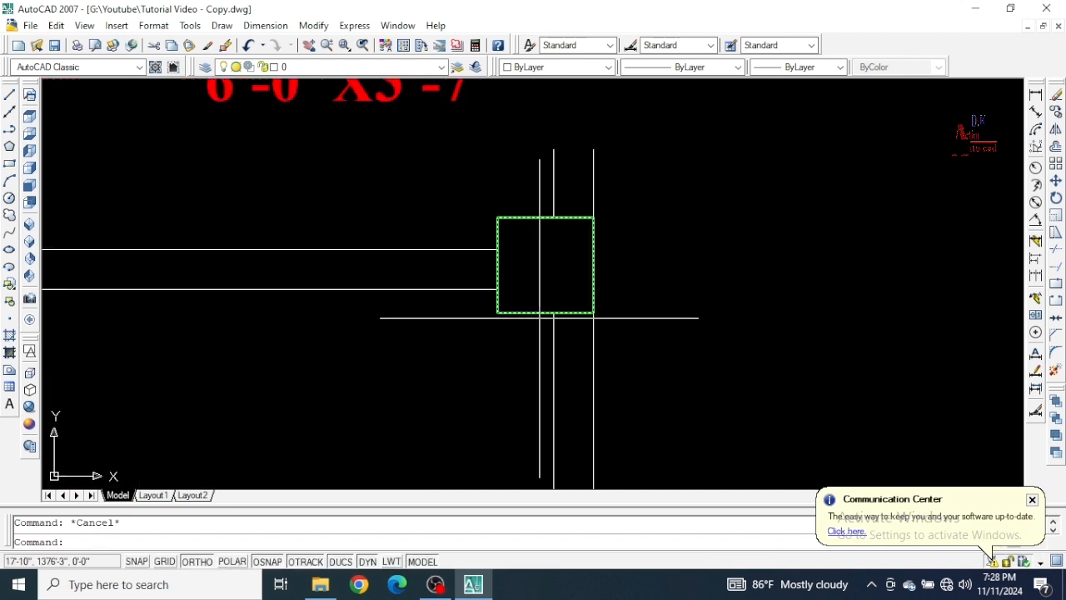
click(526, 314)
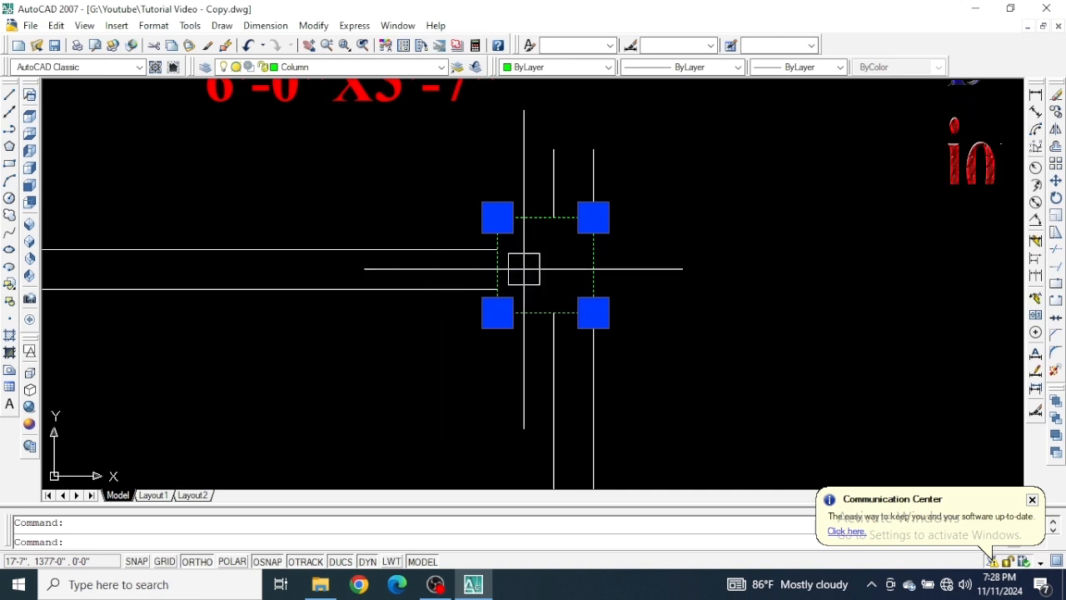
key(Escape)
scroll(524, 268, down, 4)
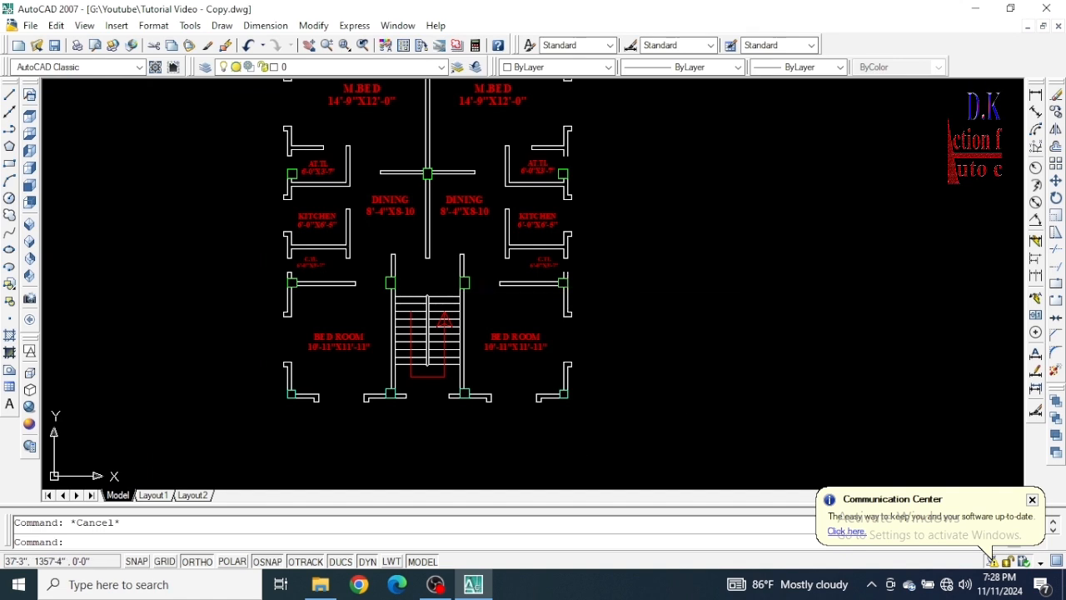
mouse_move(653, 333)
middle_down()
mouse_move(671, 411)
mouse_move(677, 321)
middle_up()
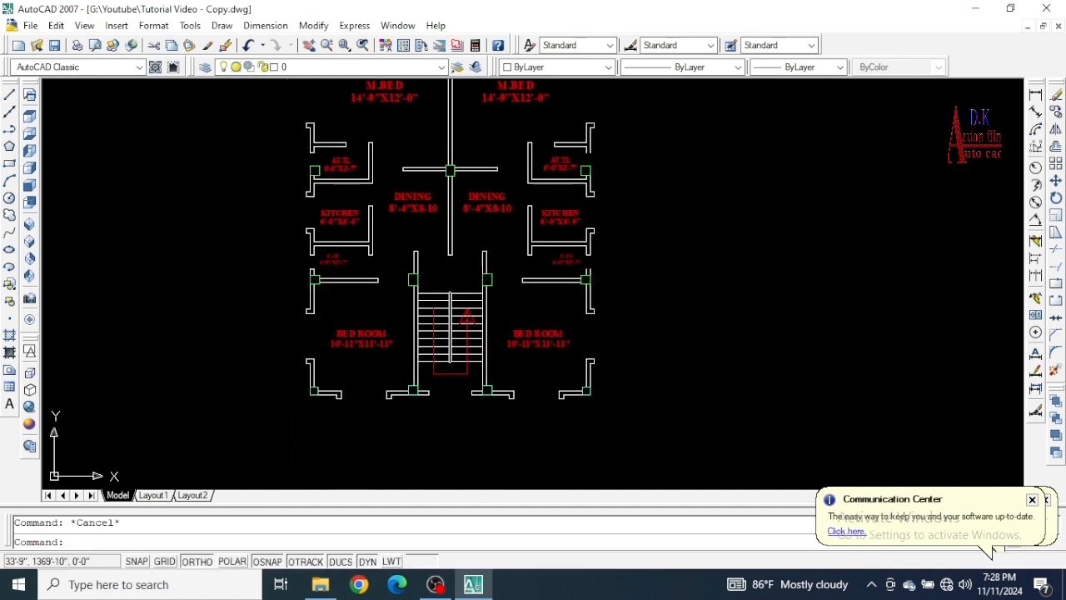
middle_drag(648, 279, 650, 338)
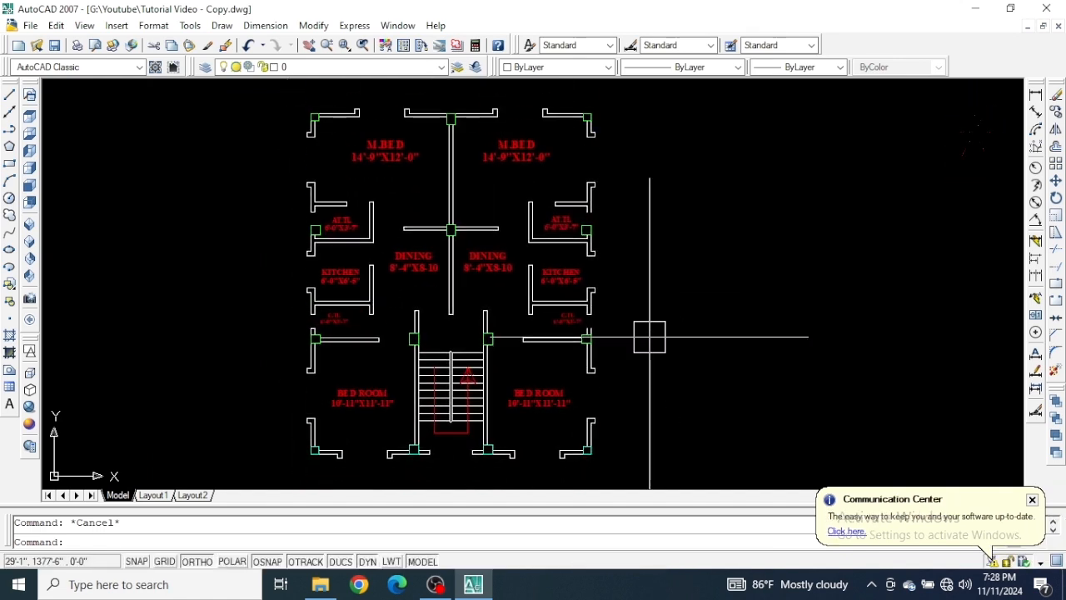